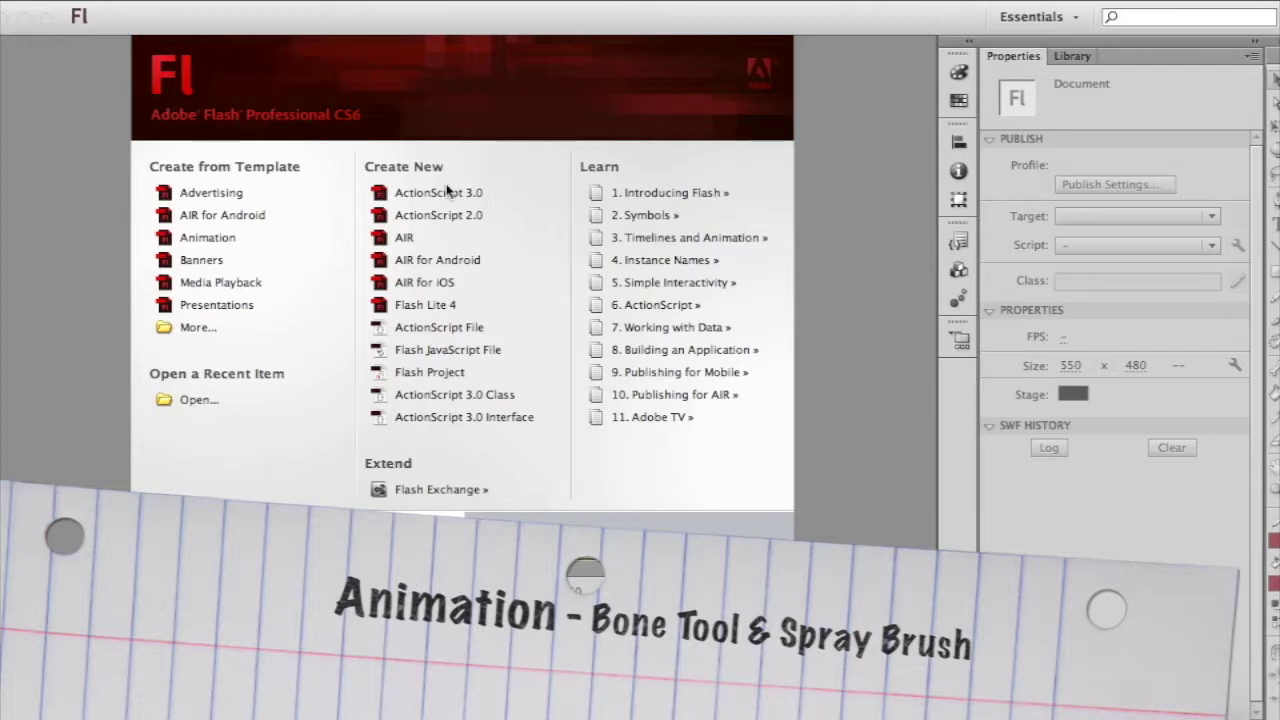
- Create a new ActionScript 3.0 document, Untitled-1, at 550 × 400 px and 24 fps
click(460, 195)
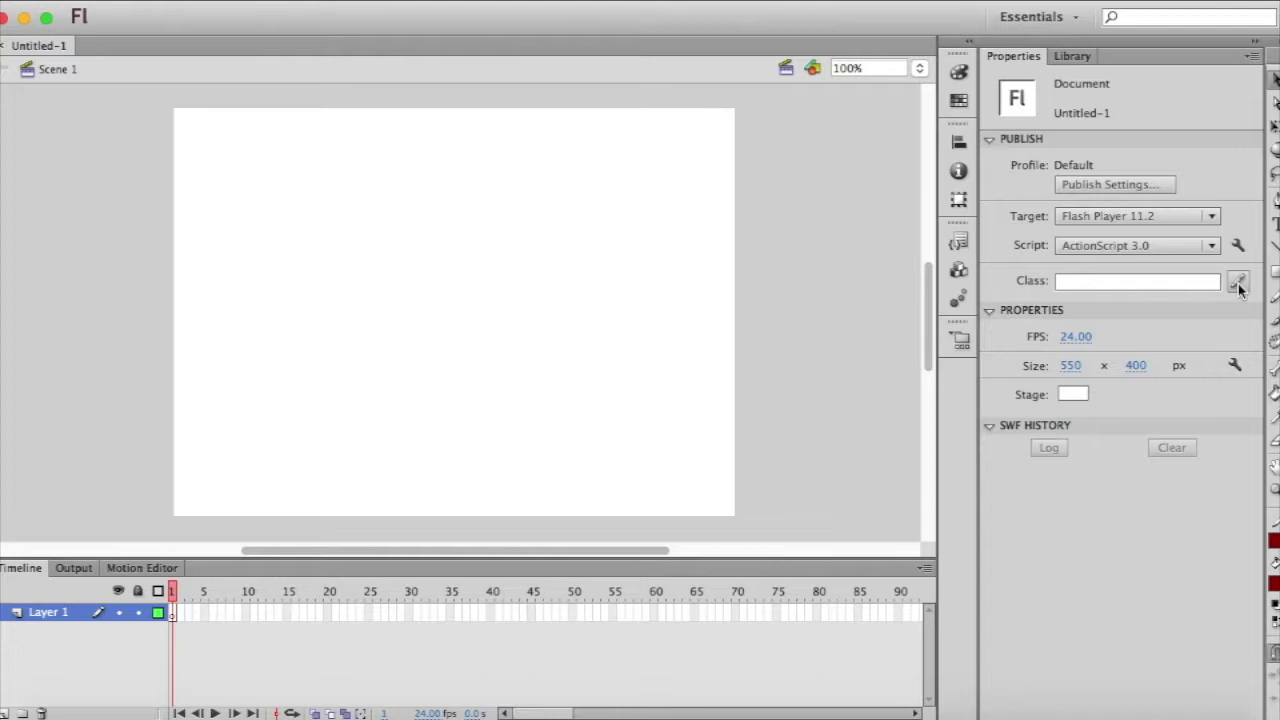
- Dismiss the crash warning, then draw an unfilled, black-outlined rectangle framing the whole stage
click(1274, 394)
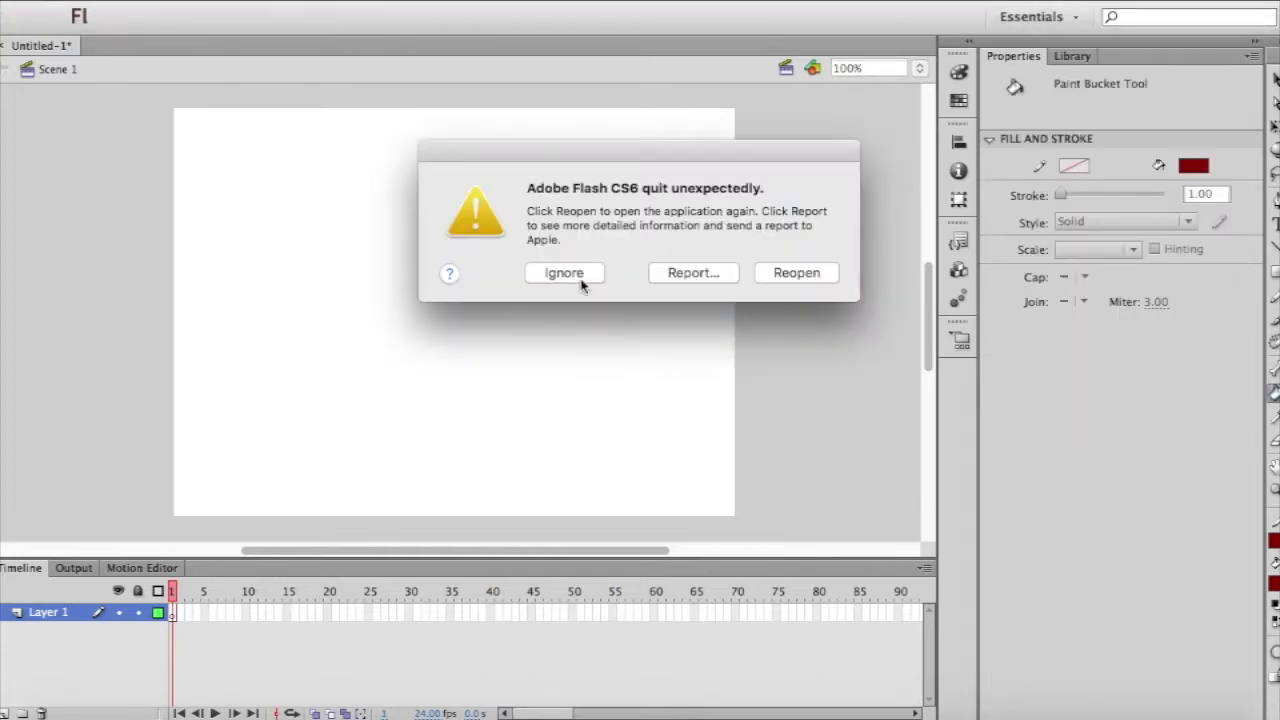
click(571, 276)
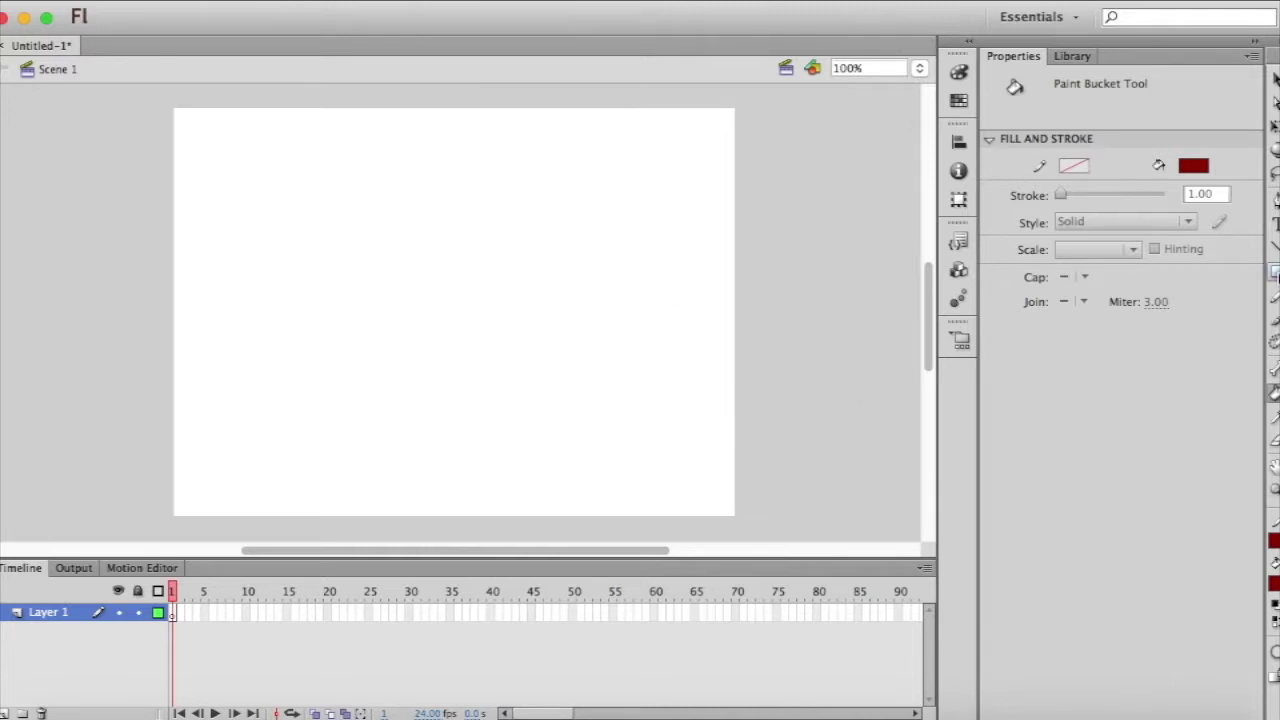
click(1274, 273)
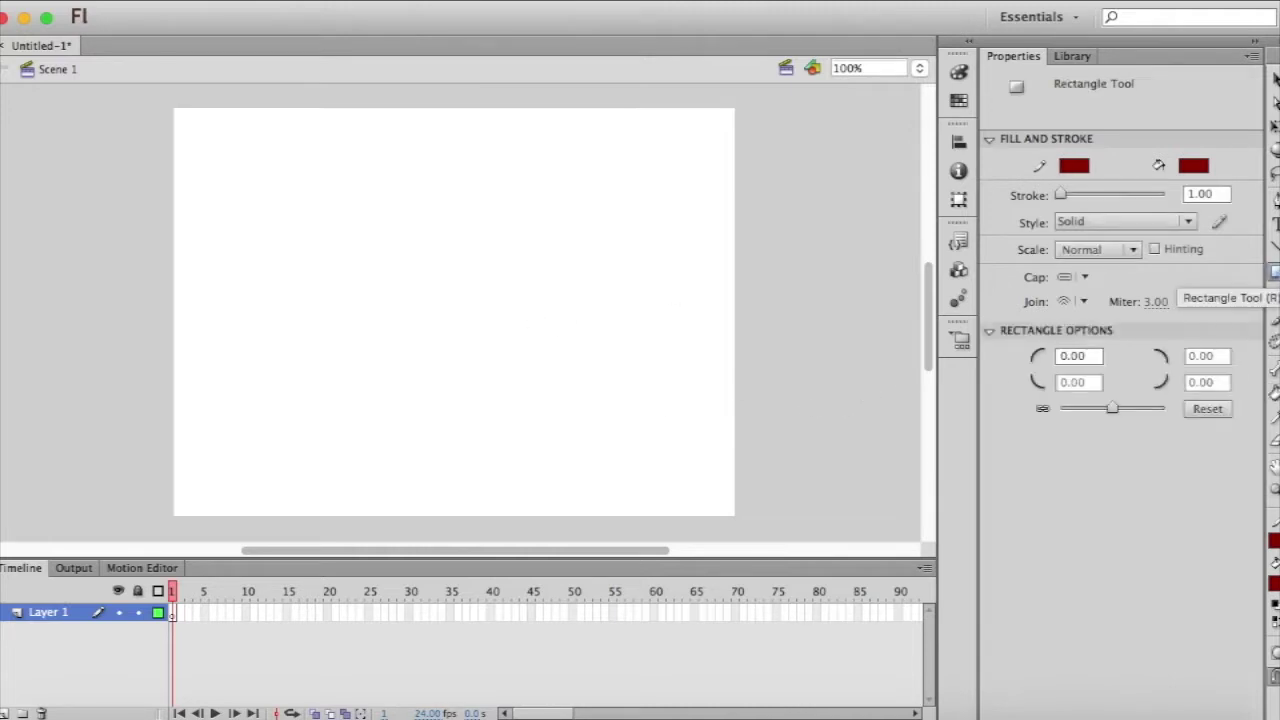
click(1193, 166)
click(1254, 188)
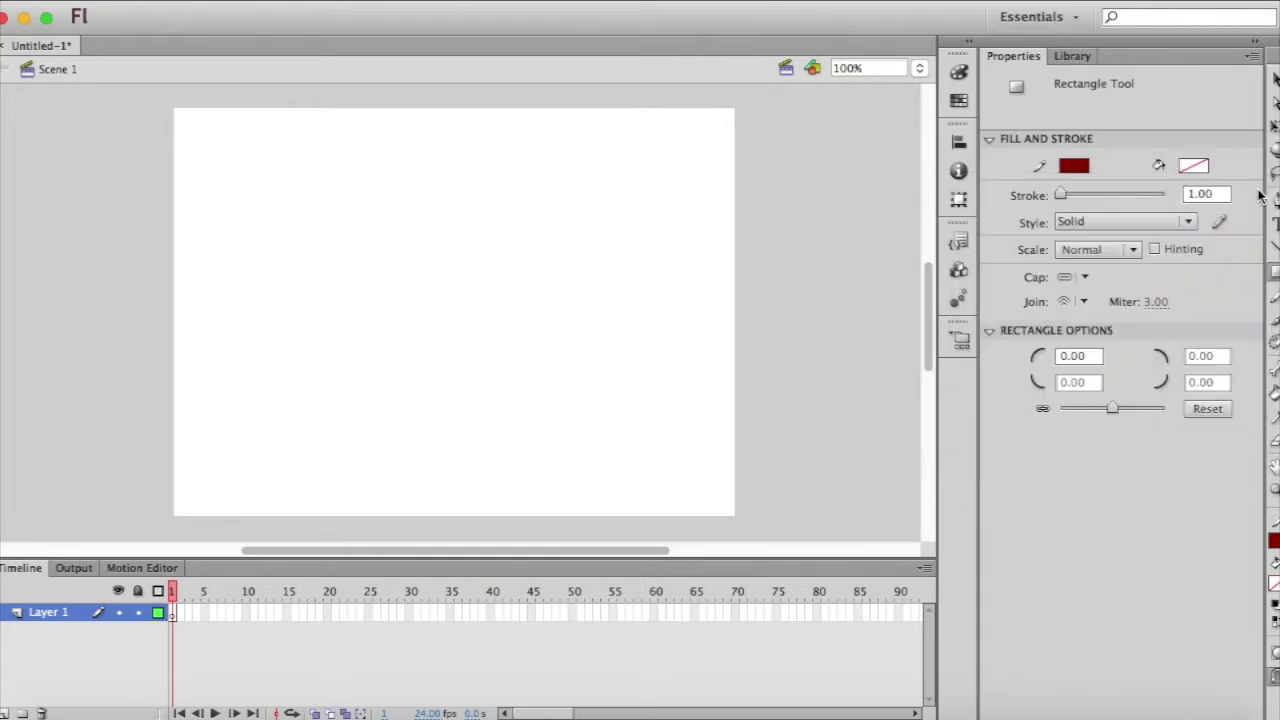
click(1075, 165)
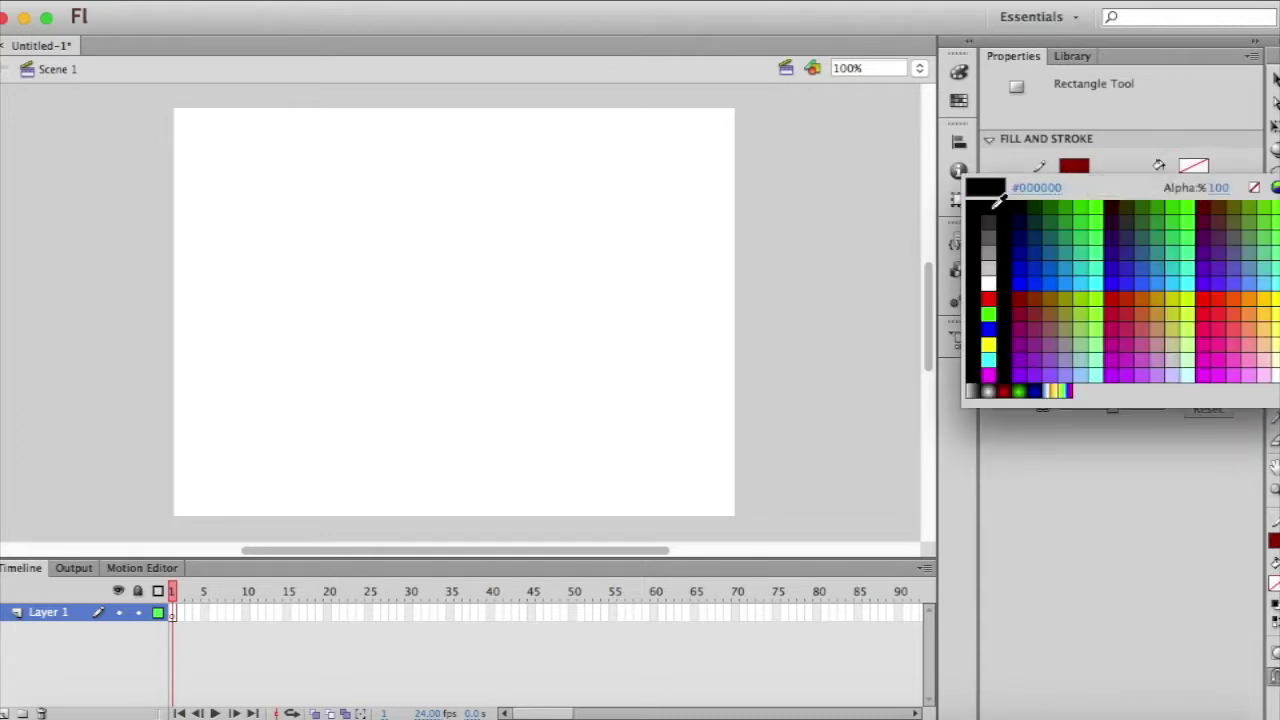
click(992, 202)
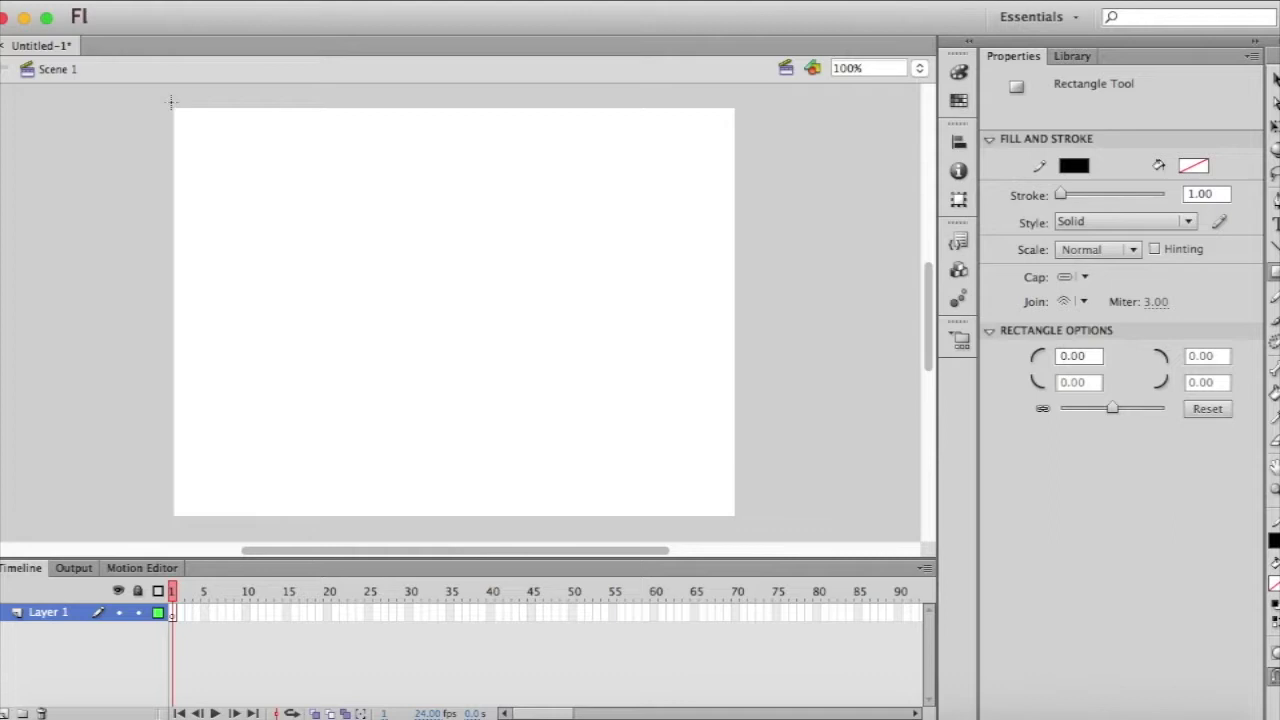
drag(171, 101, 741, 521)
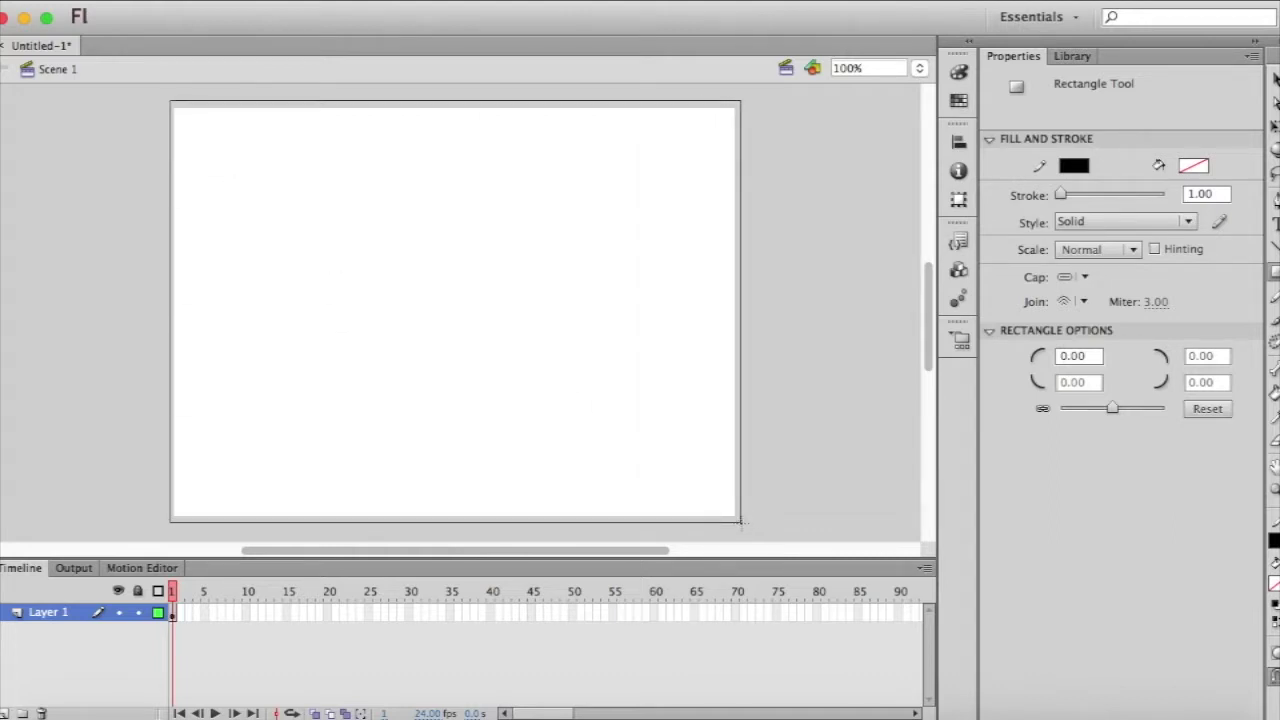
- Draw a wavy Pencil horizon line across the stage and fill the ground below it yellow
click(1274, 297)
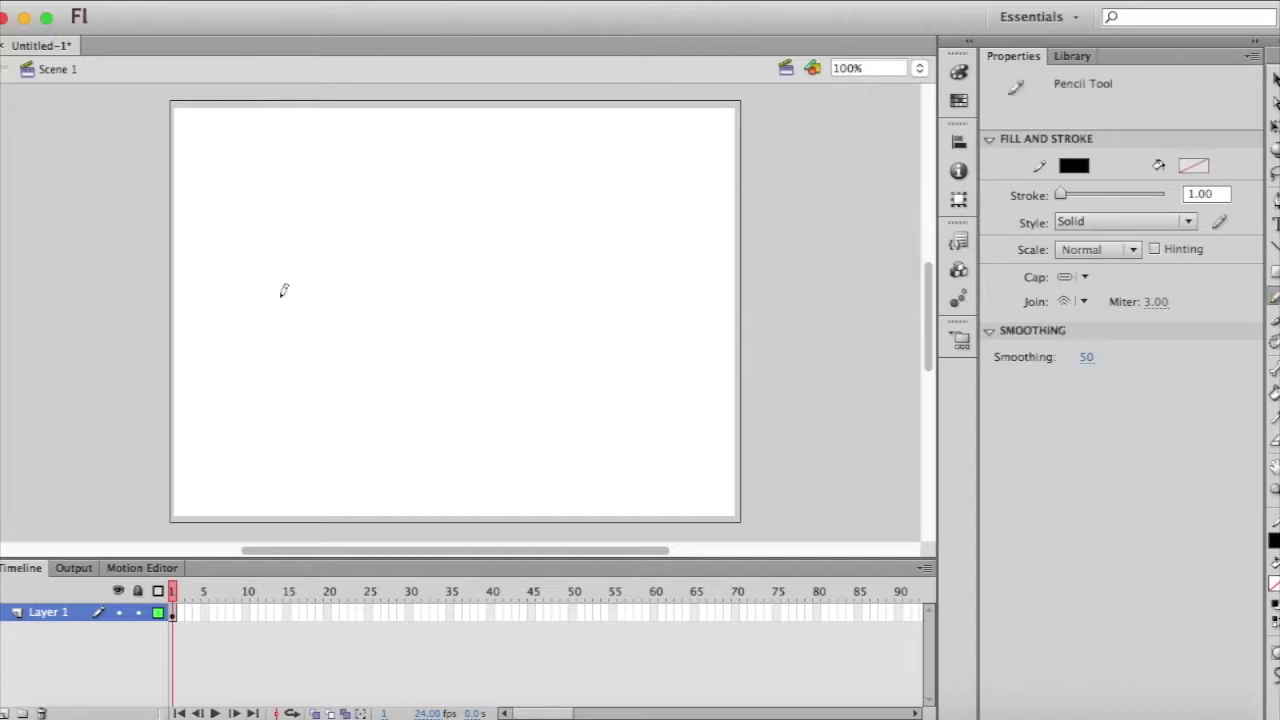
mouse_move(146, 348)
mouse_down()
mouse_move(483, 343)
mouse_move(551, 329)
mouse_move(672, 347)
mouse_move(760, 328)
mouse_up()
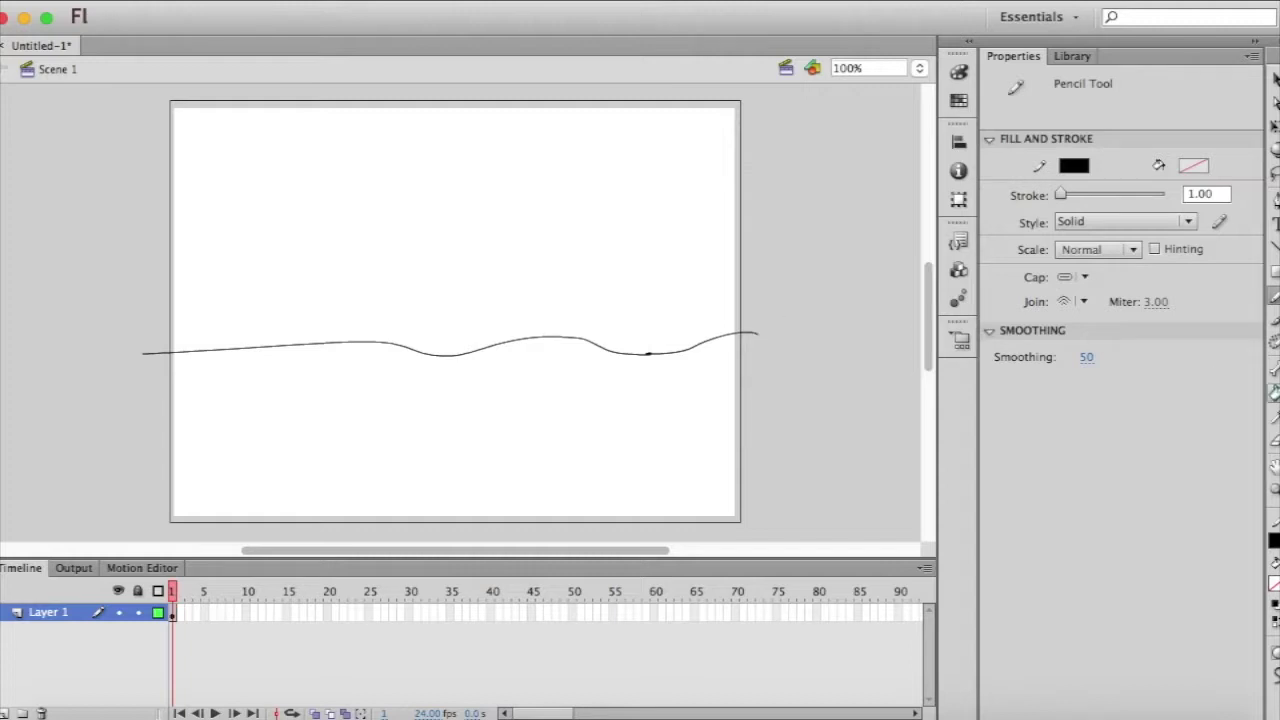
click(1274, 391)
click(1274, 583)
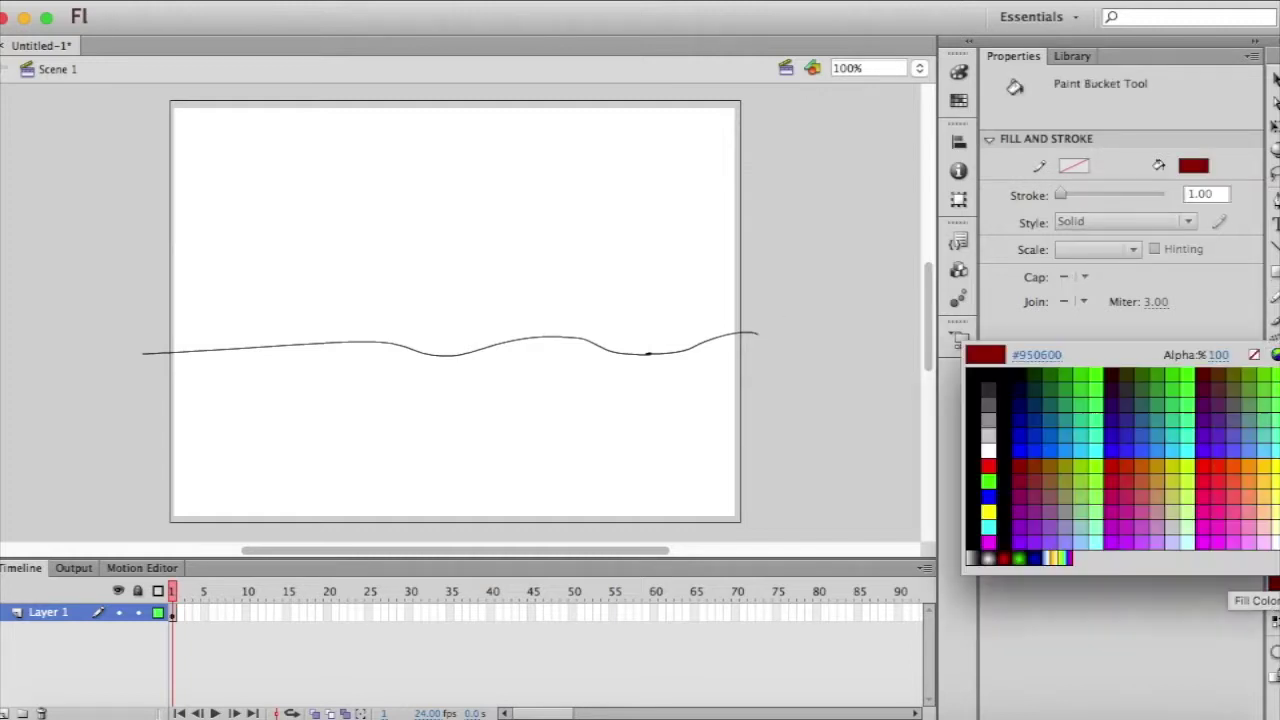
click(1276, 461)
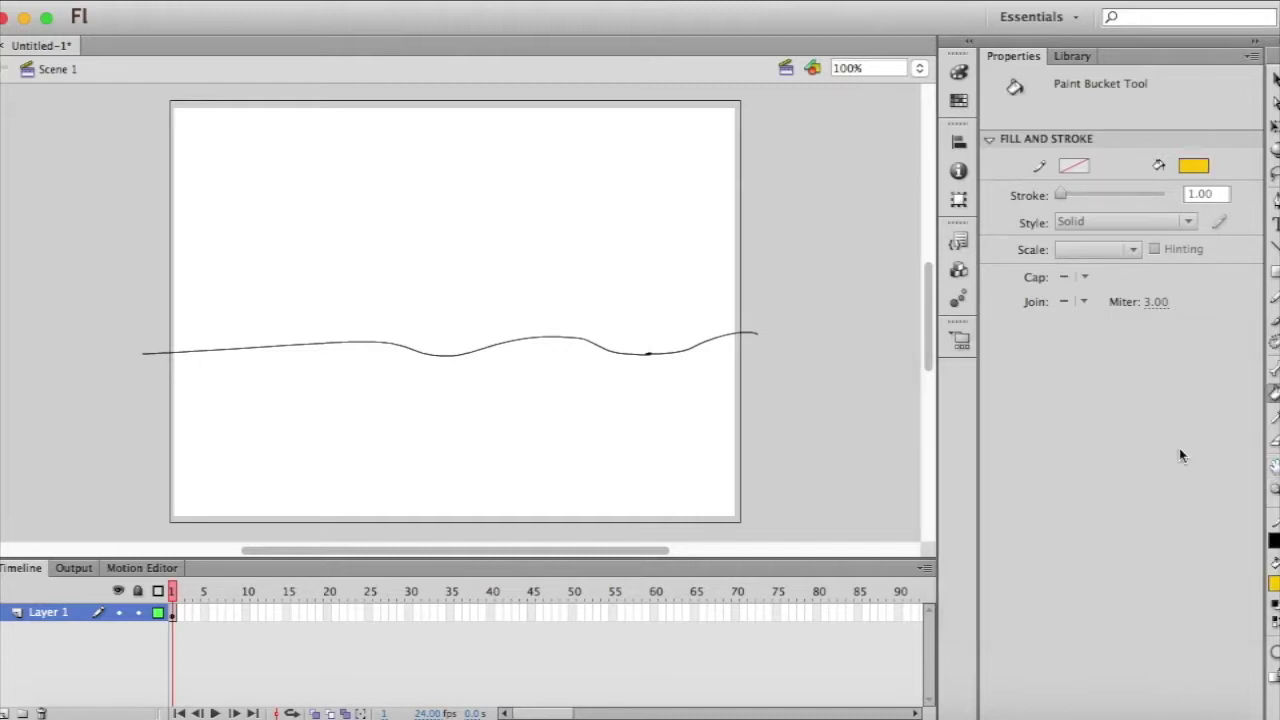
click(638, 389)
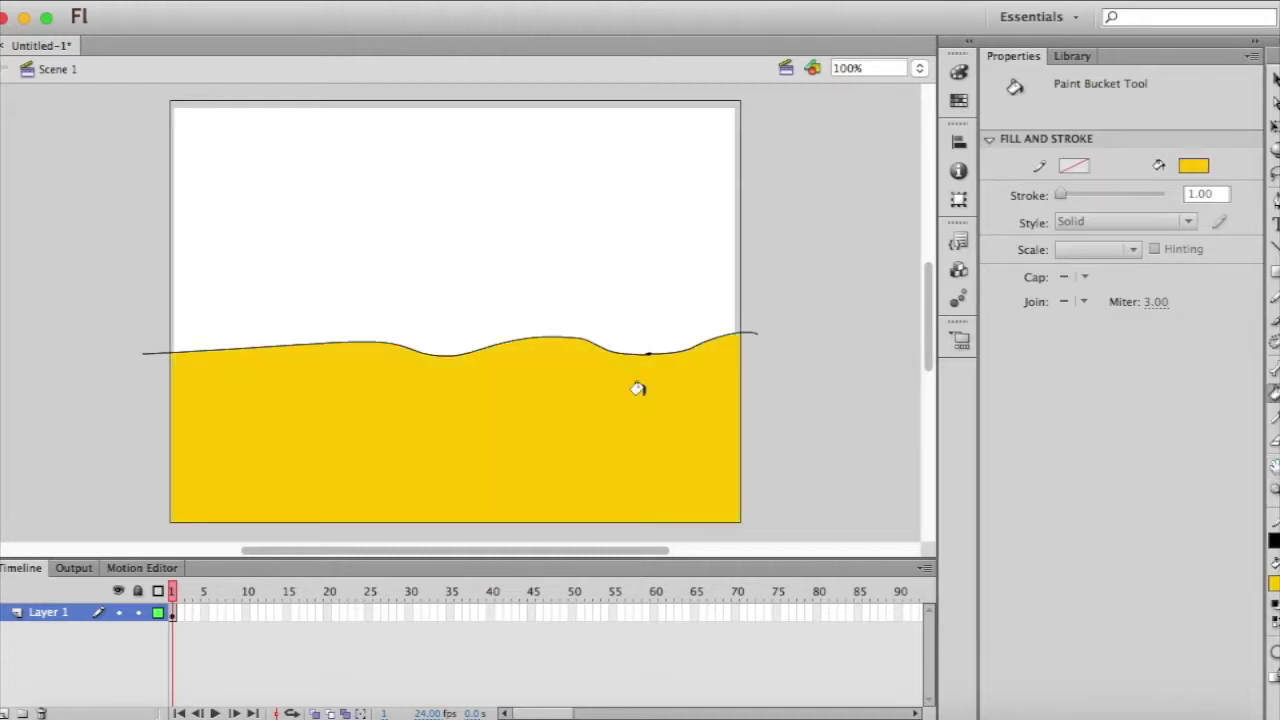
- Fill the sky above the horizon blue
click(1275, 588)
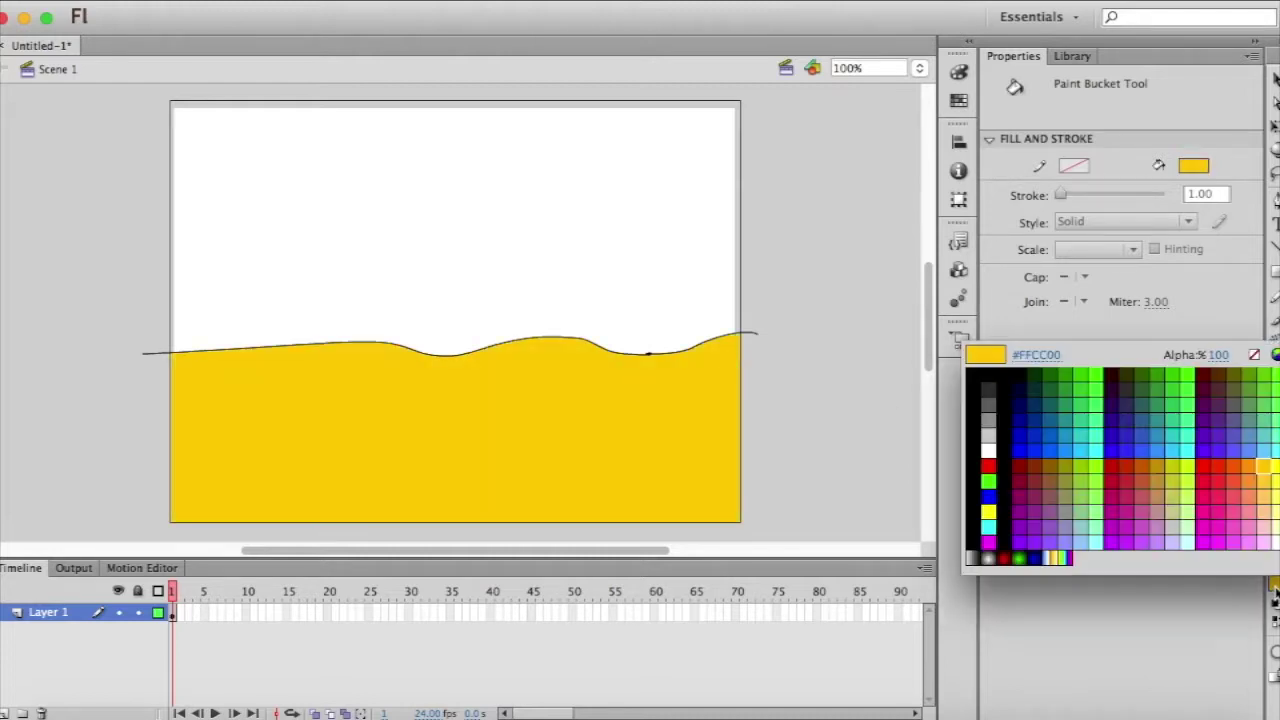
click(1058, 446)
click(583, 226)
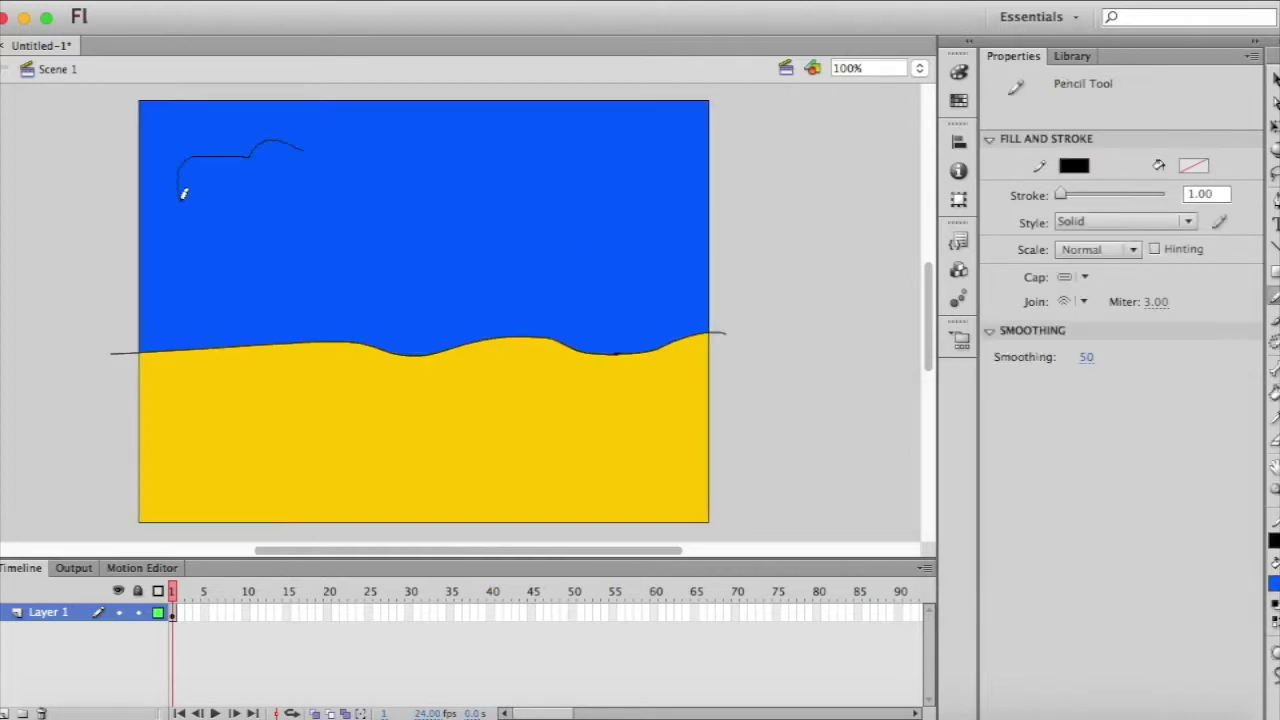
- Draw left and right cloud outlines in the sky and fill both white
mouse_move(184, 194)
mouse_down()
mouse_move(240, 201)
mouse_move(404, 166)
mouse_move(371, 127)
mouse_move(317, 130)
mouse_move(297, 148)
mouse_up()
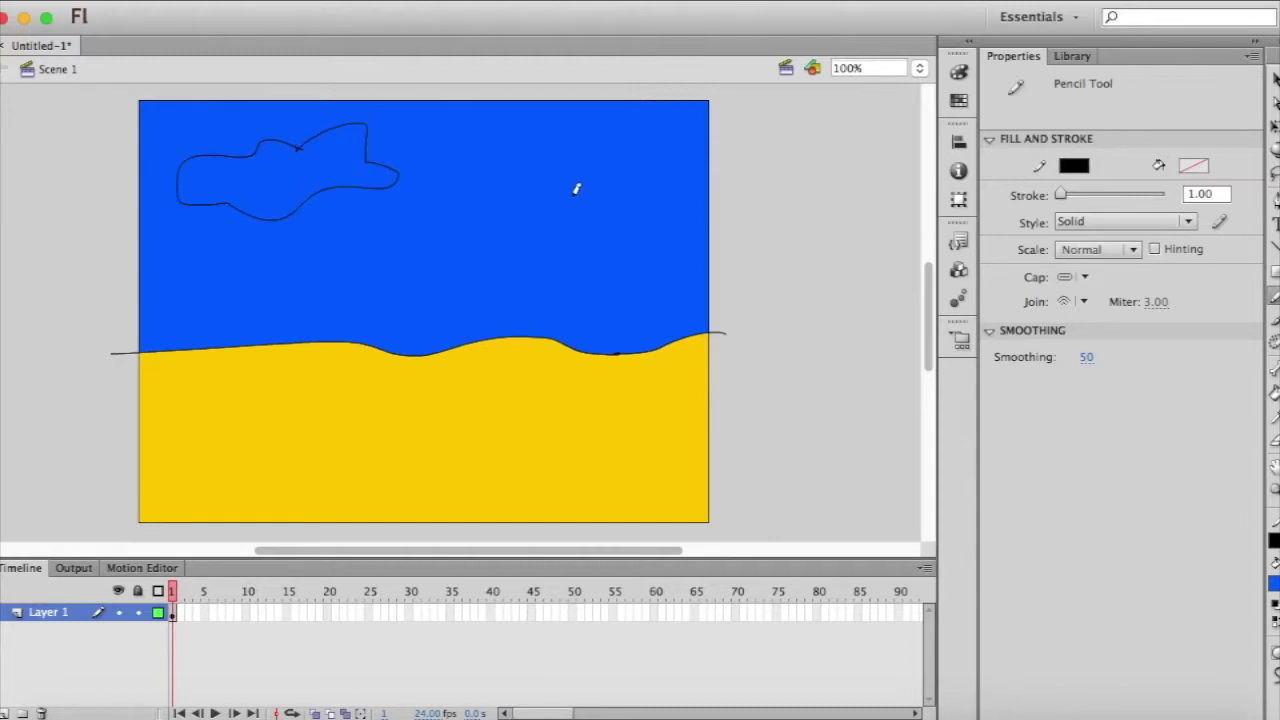
mouse_move(485, 178)
mouse_down()
mouse_move(524, 142)
mouse_move(572, 160)
mouse_move(627, 131)
mouse_move(712, 138)
mouse_move(728, 168)
mouse_move(676, 200)
mouse_move(615, 206)
mouse_move(491, 182)
mouse_move(490, 170)
mouse_up()
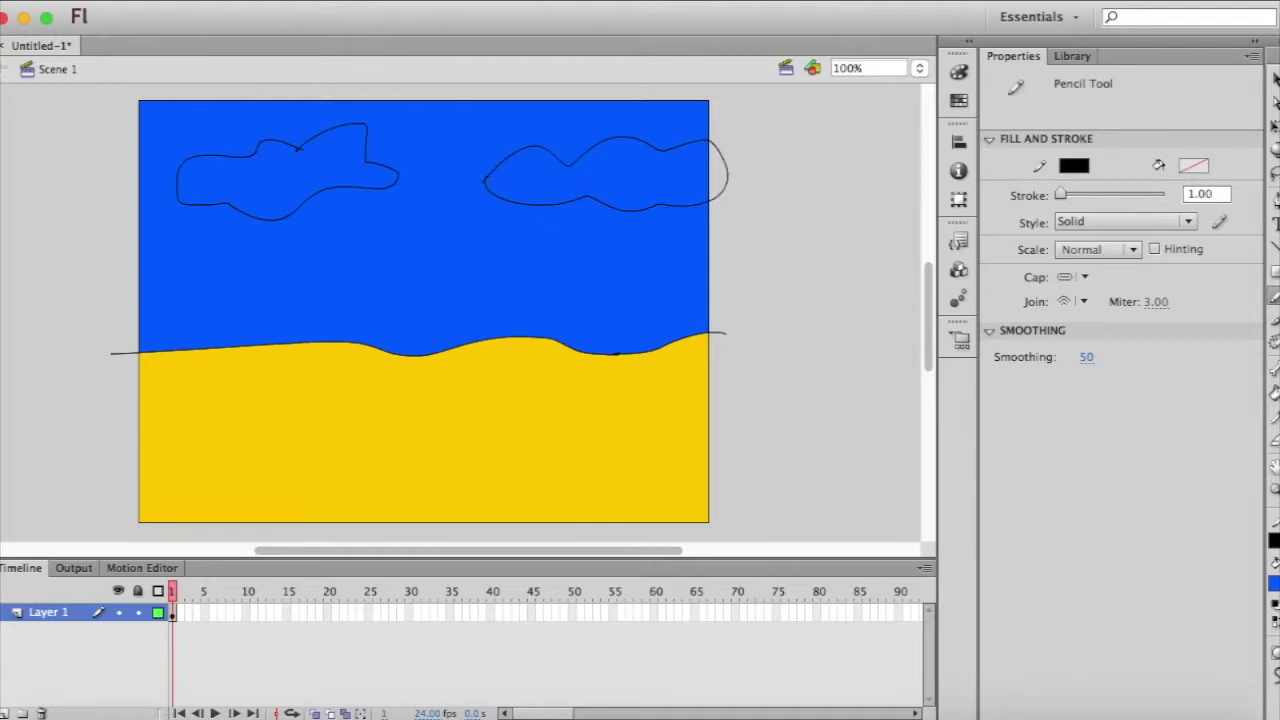
click(1274, 393)
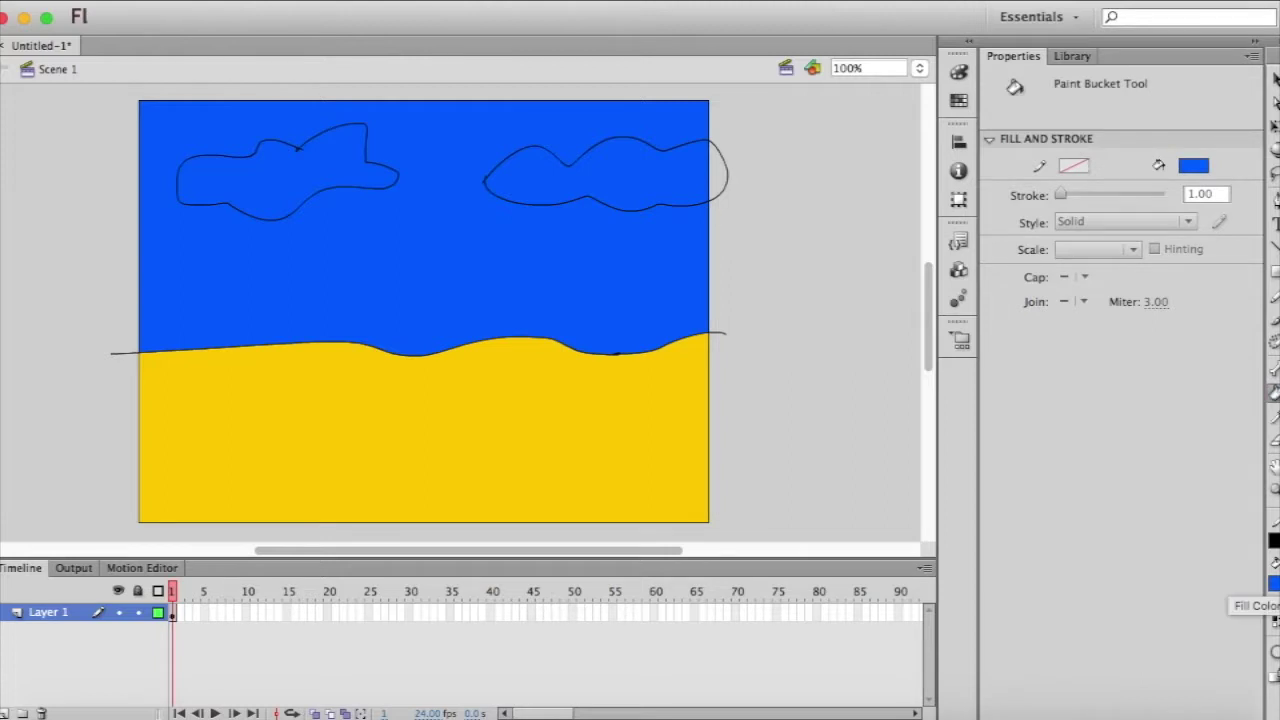
click(1274, 584)
click(986, 456)
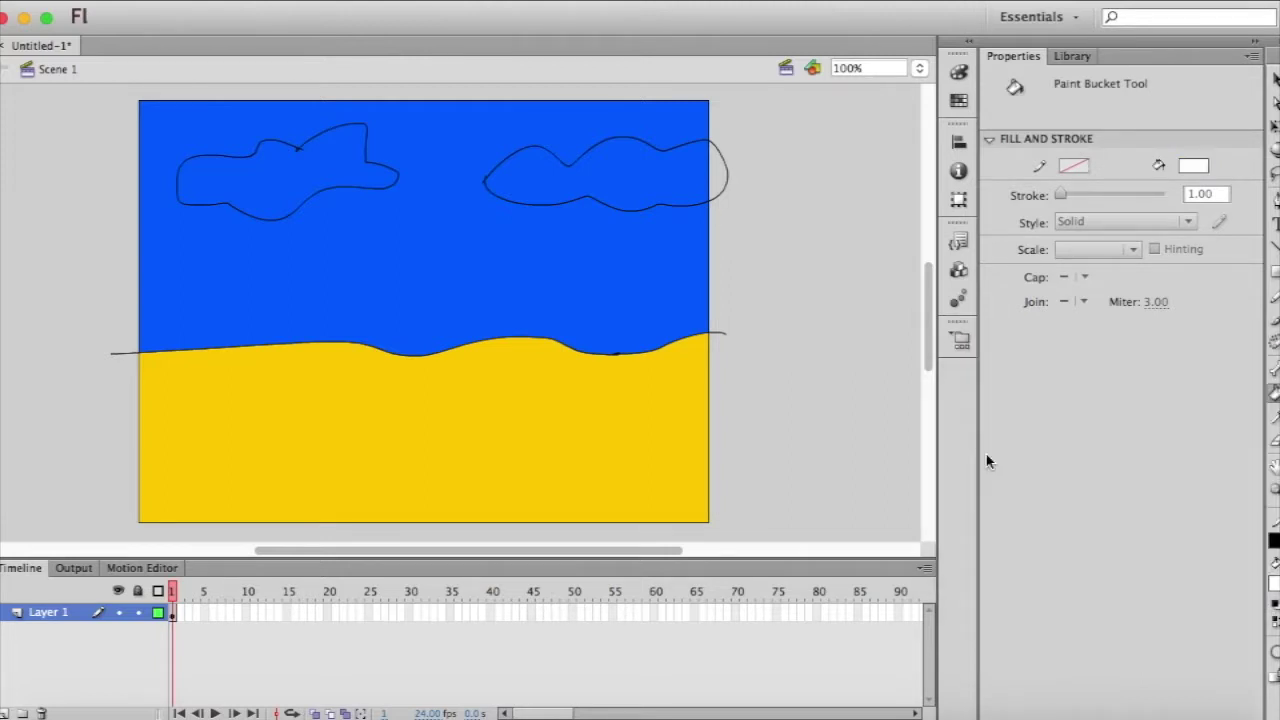
click(648, 176)
click(290, 178)
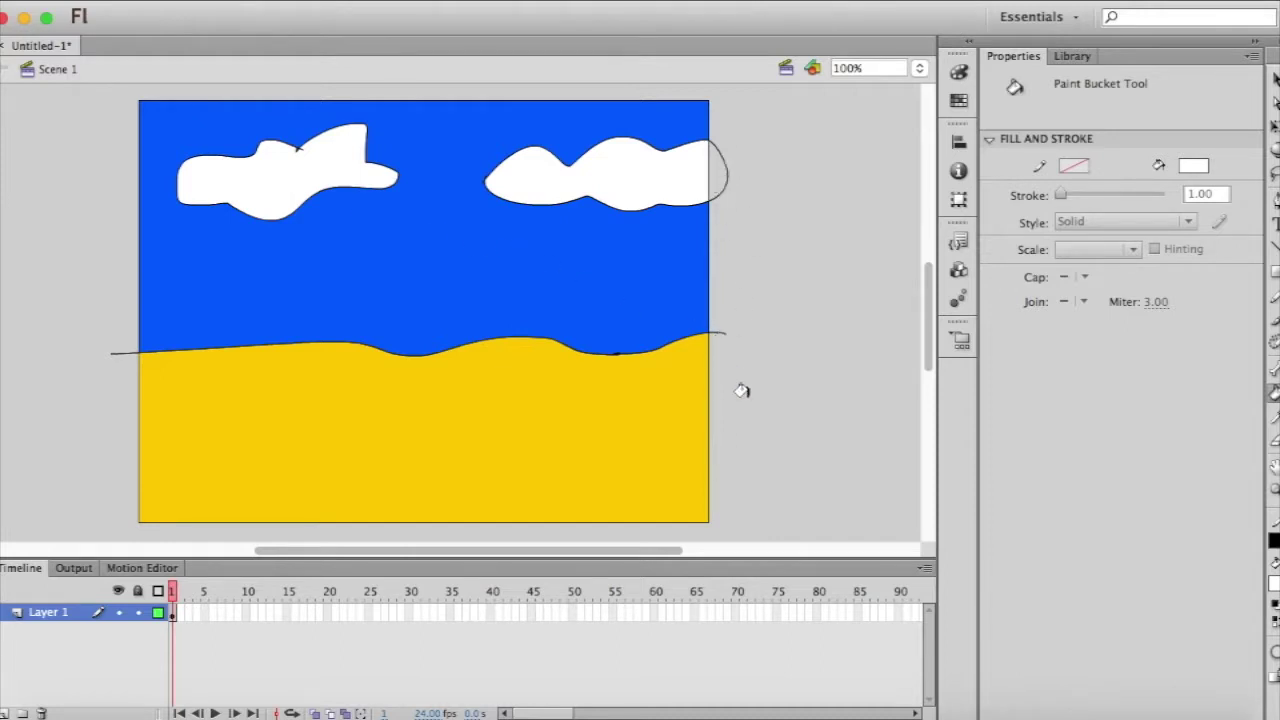
- Select all the scene artwork and convert it to a Graphic symbol named 'background'
click(1274, 79)
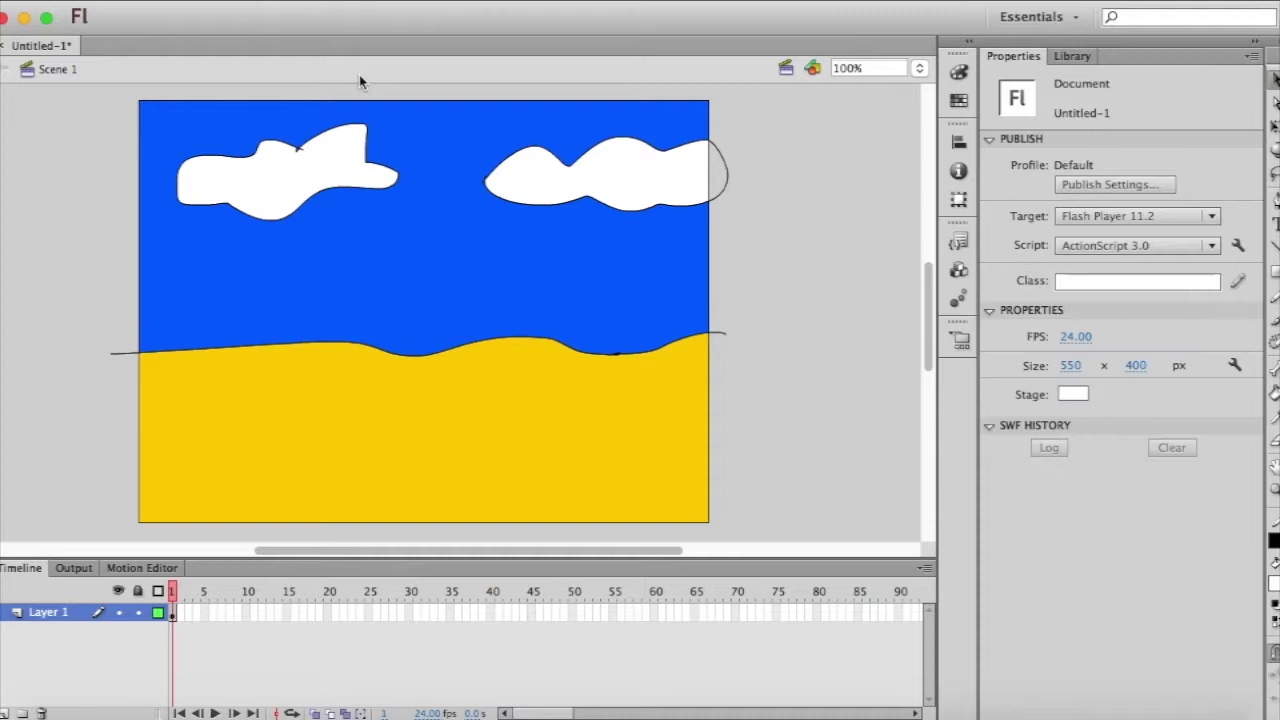
mouse_move(123, 91)
mouse_down()
mouse_move(529, 429)
mouse_move(686, 537)
mouse_move(716, 544)
mouse_move(711, 521)
mouse_up()
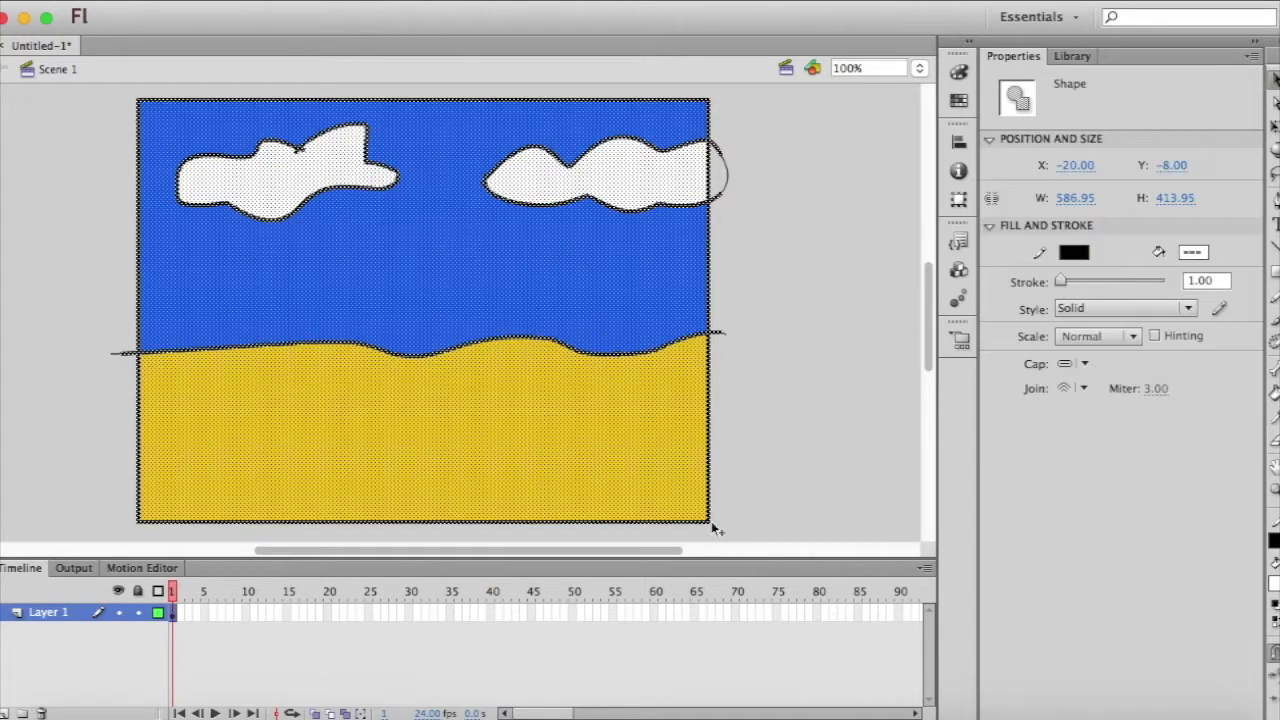
right_click(548, 327)
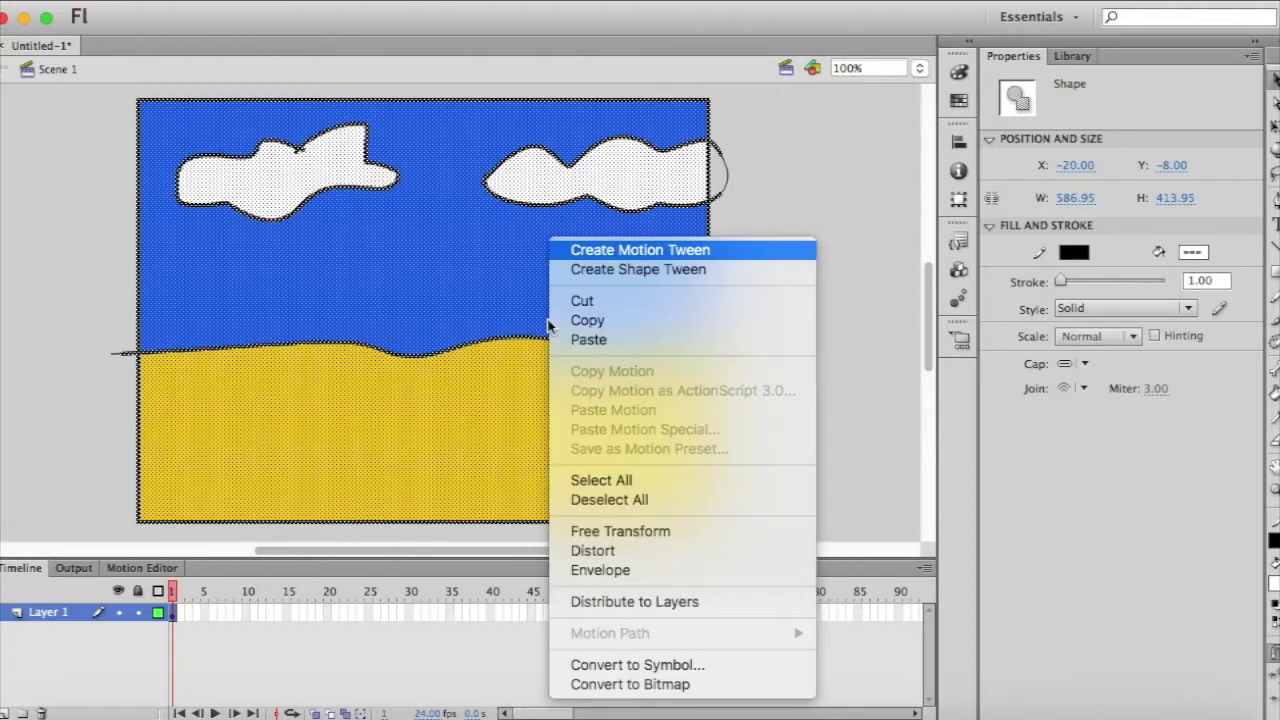
click(678, 675)
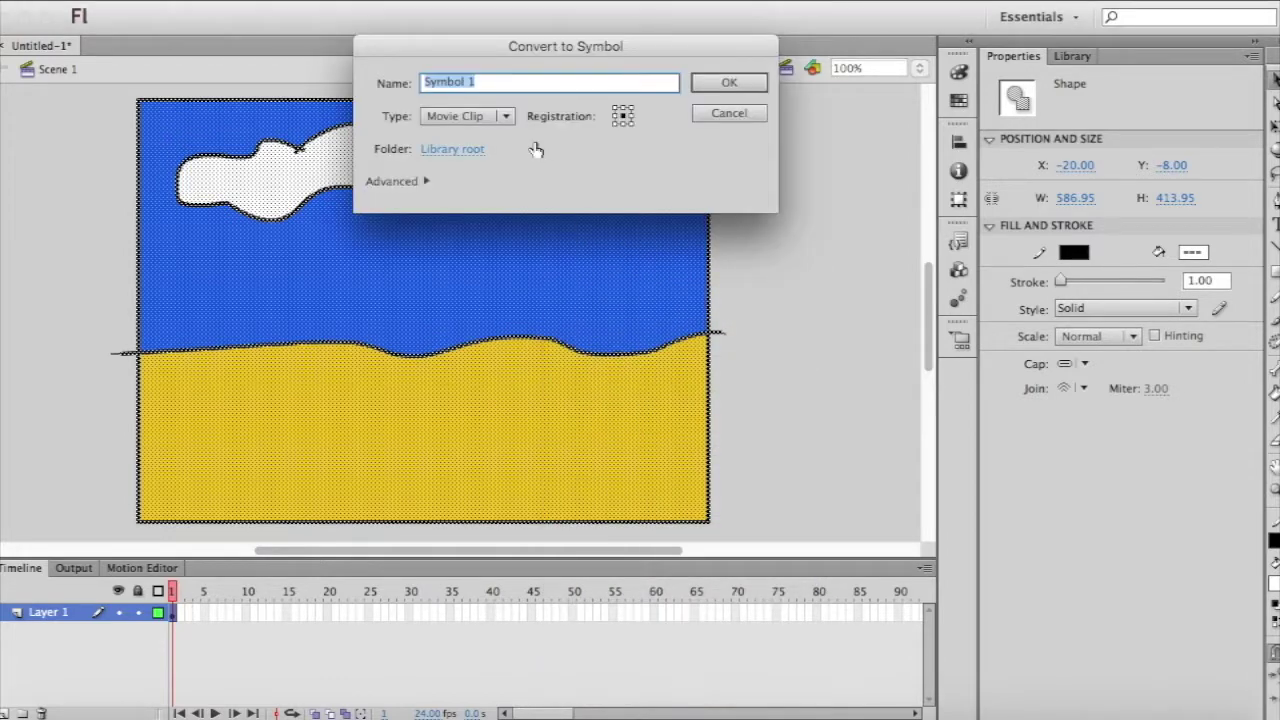
text(background)
click(507, 116)
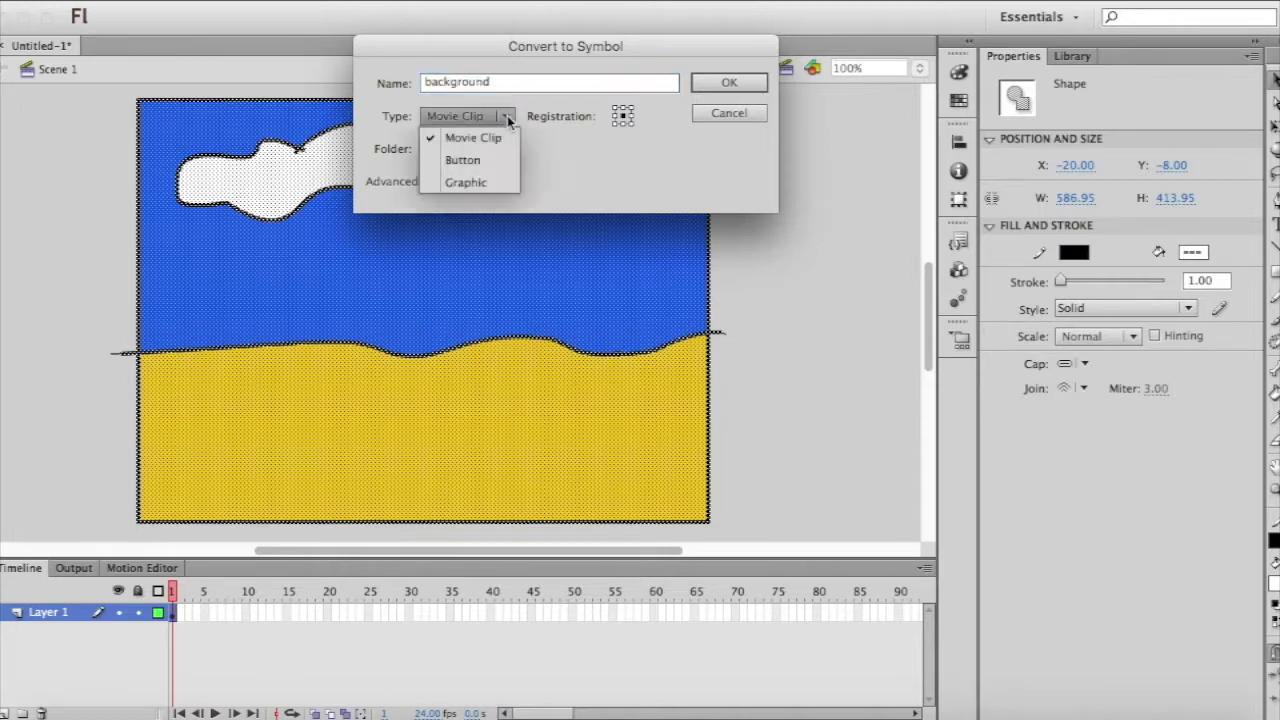
click(490, 183)
click(729, 83)
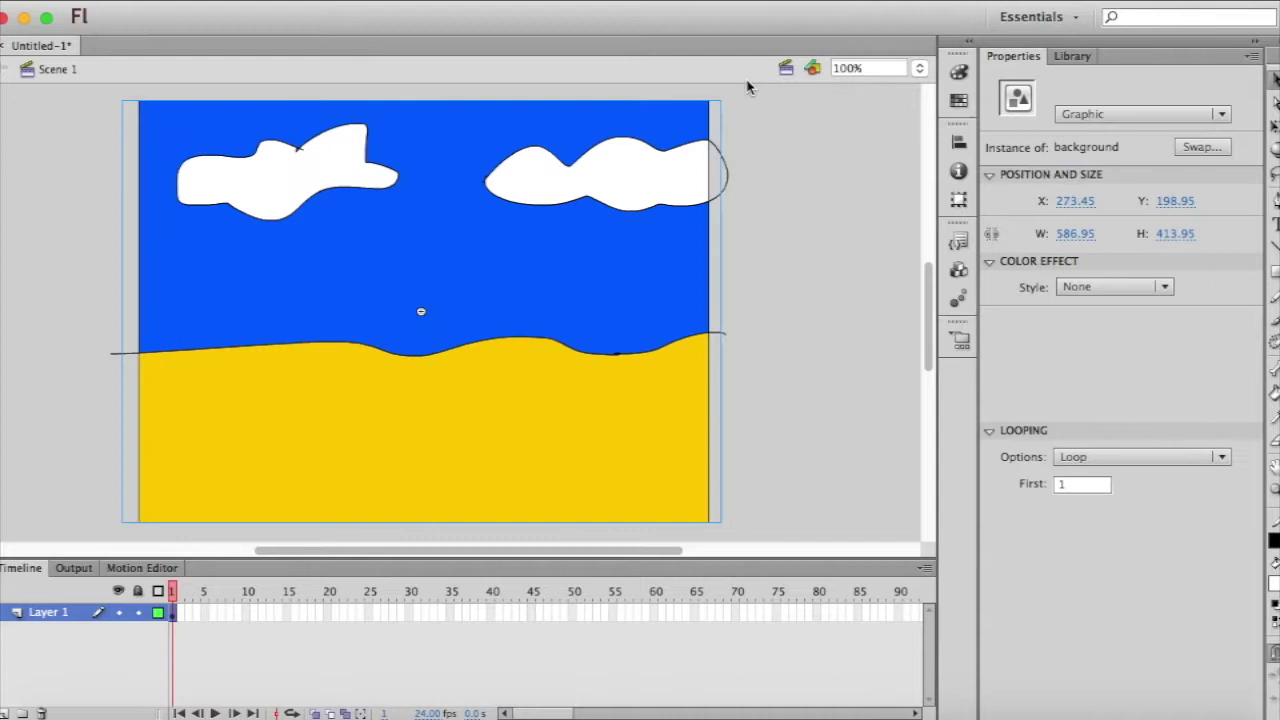
- Distribute the background instance onto its own background layer
right_click(550, 277)
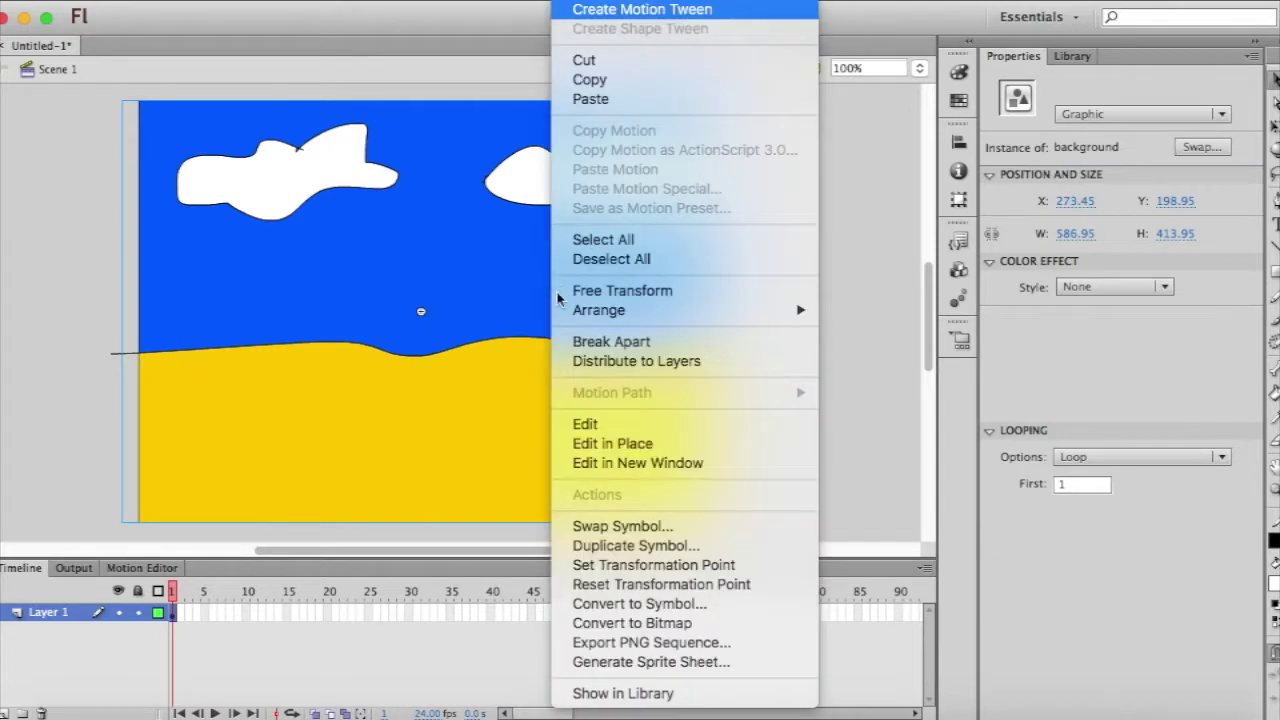
click(618, 362)
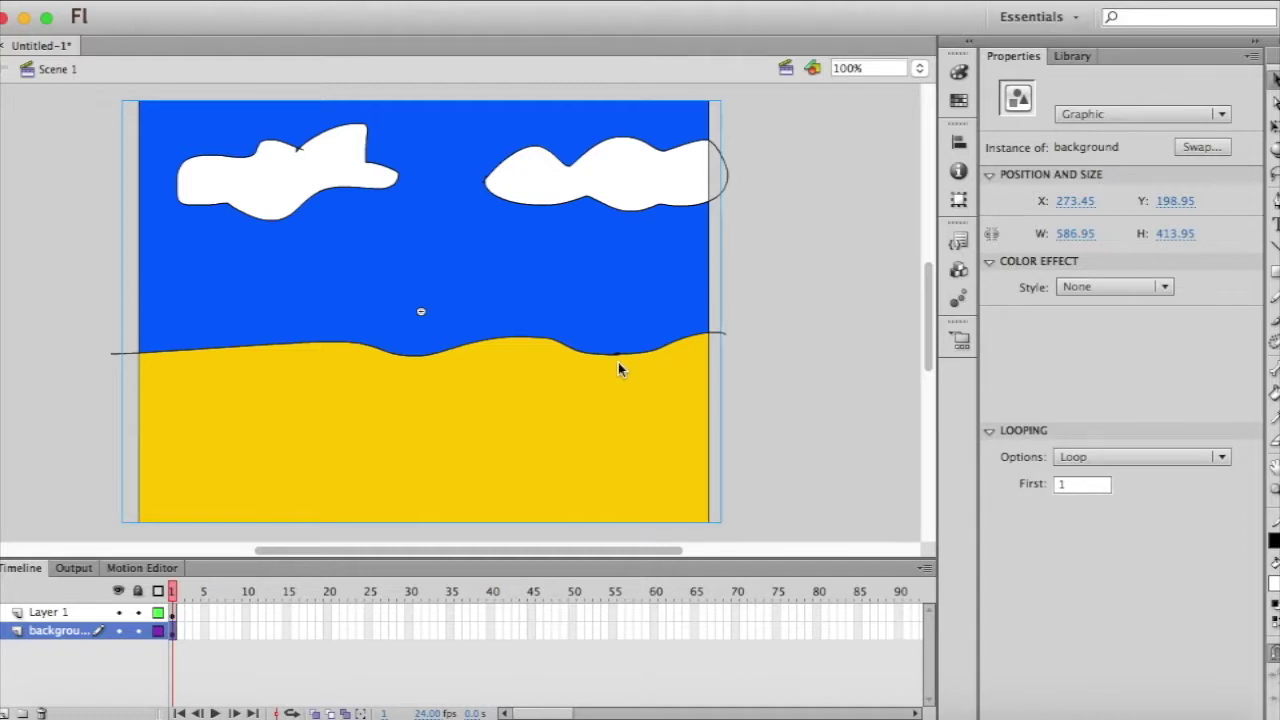
click(1275, 325)
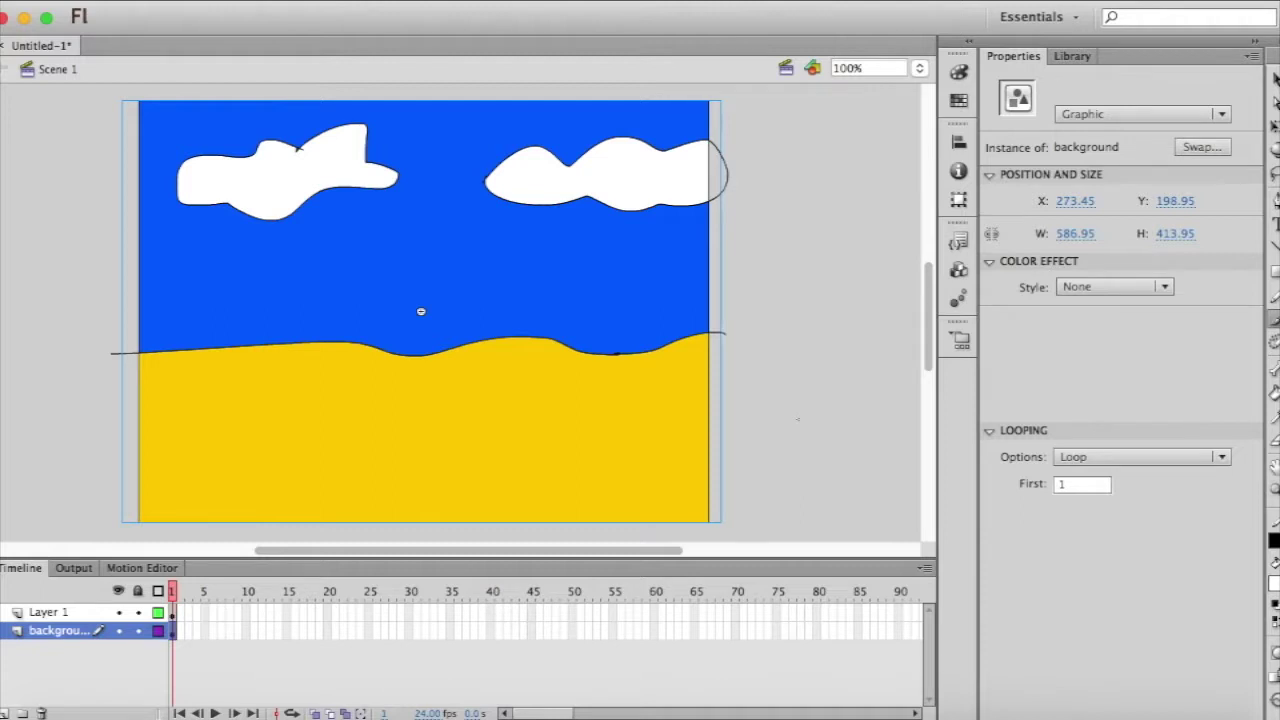
- Brush a green grass stalk with branching blades beside the stage
mouse_move(798, 418)
mouse_down()
mouse_move(798, 372)
mouse_move(840, 278)
mouse_up()
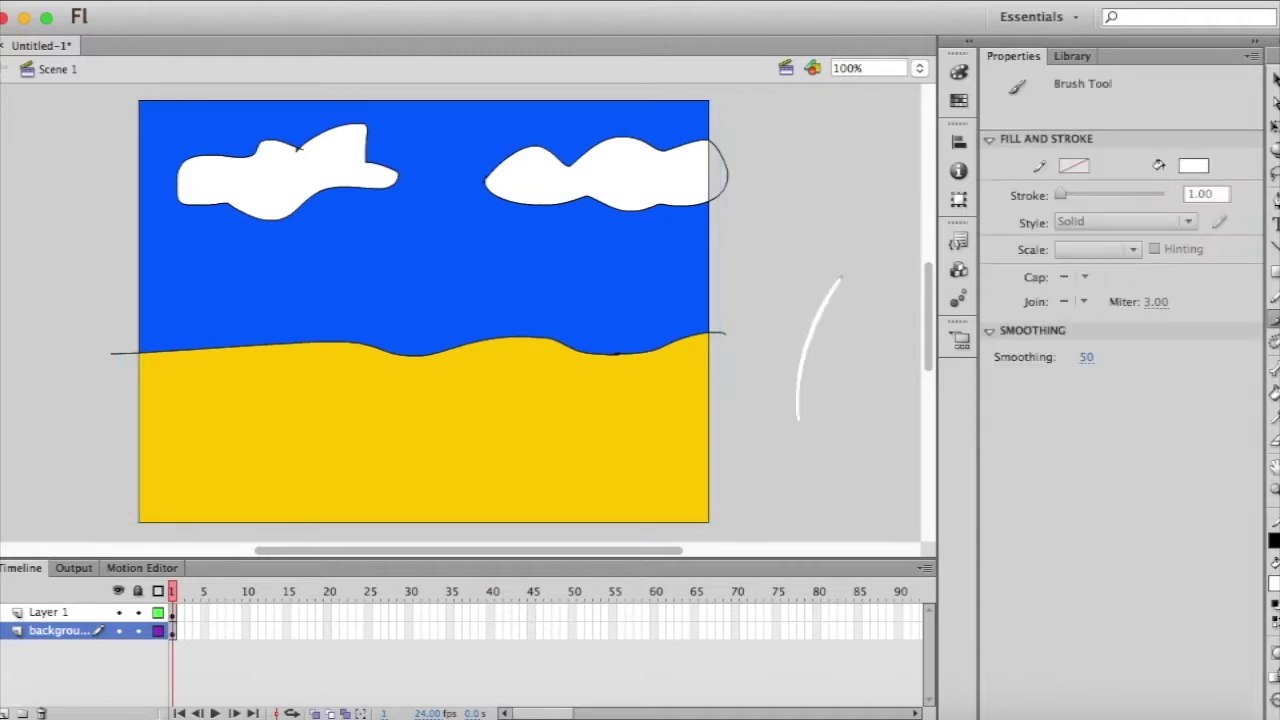
key(ctrl+z)
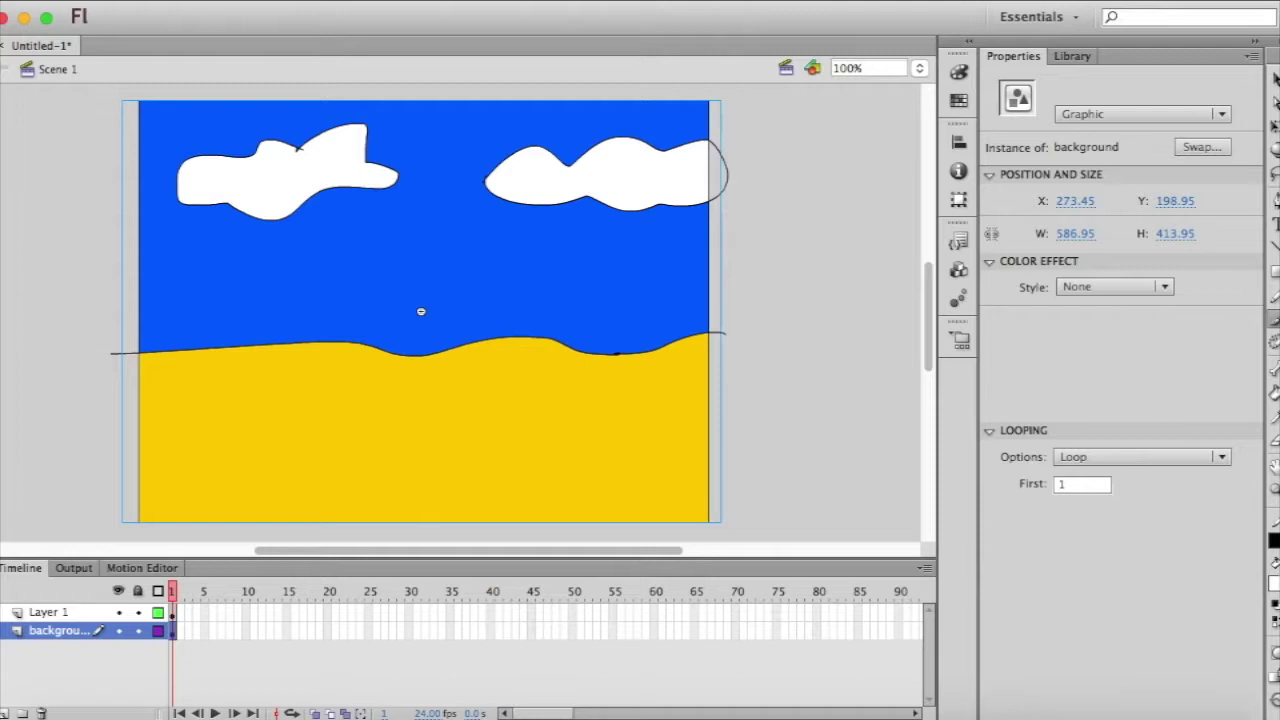
click(1274, 583)
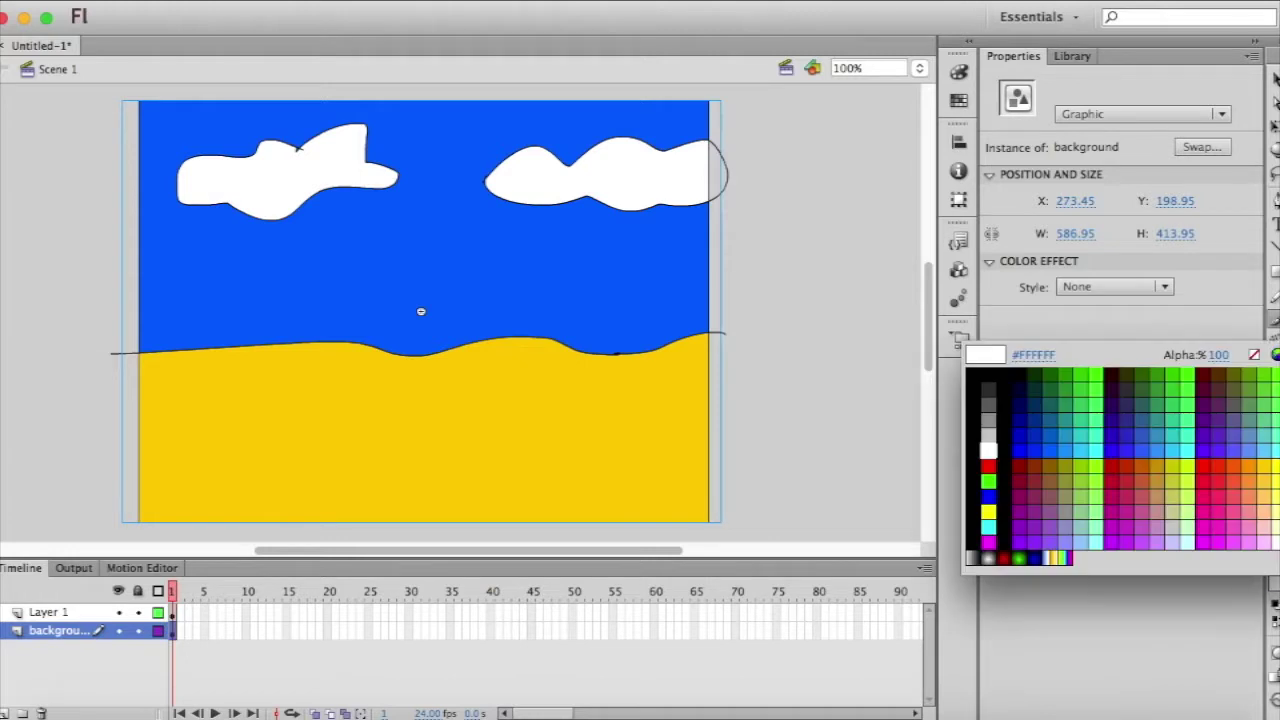
click(1172, 383)
mouse_move(788, 438)
mouse_down()
mouse_move(790, 324)
mouse_move(826, 244)
mouse_up()
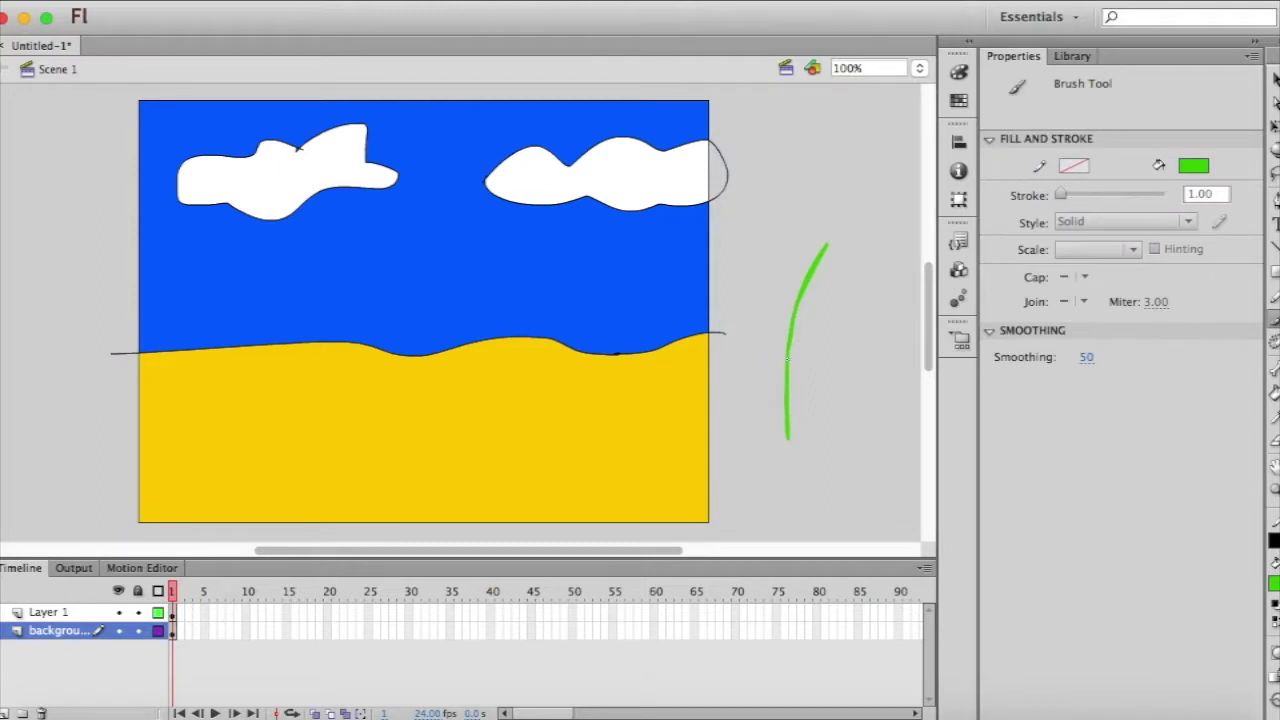
drag(790, 345, 876, 233)
key(ctrl+z)
drag(800, 318, 872, 251)
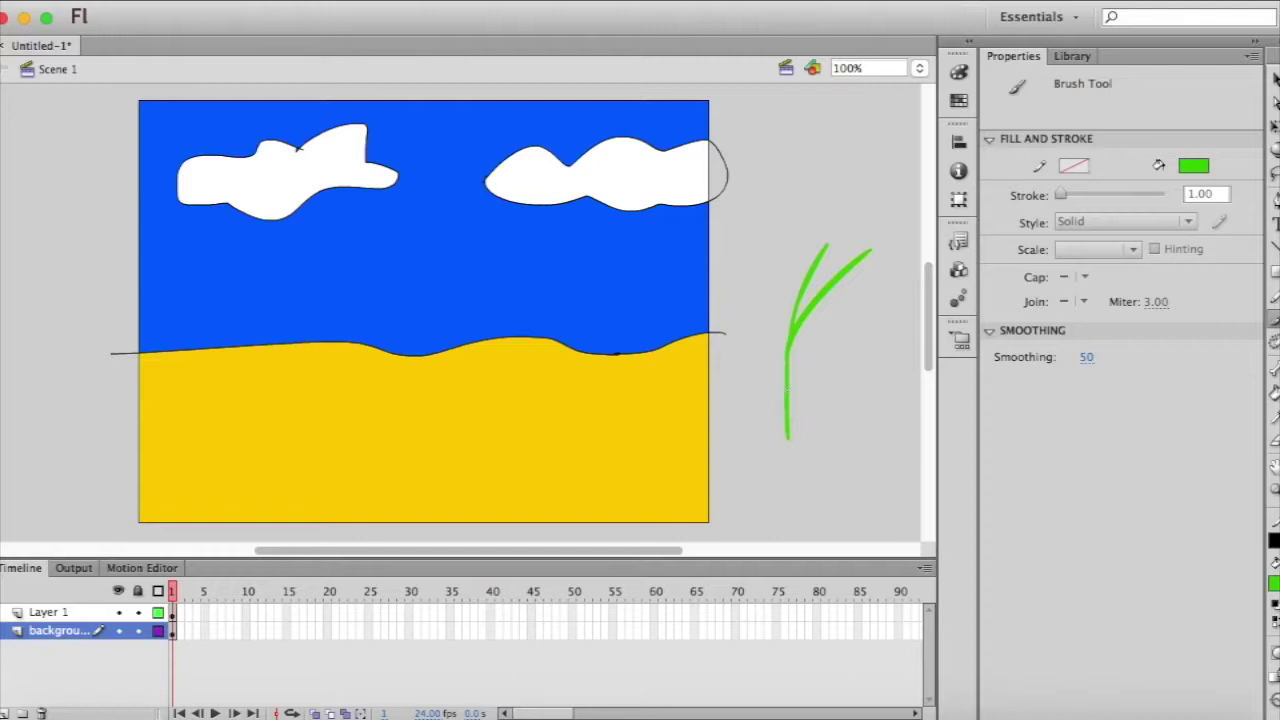
drag(789, 388, 804, 350)
- Convert the green grass drawing into a symbol named 'Grass'
click(1274, 80)
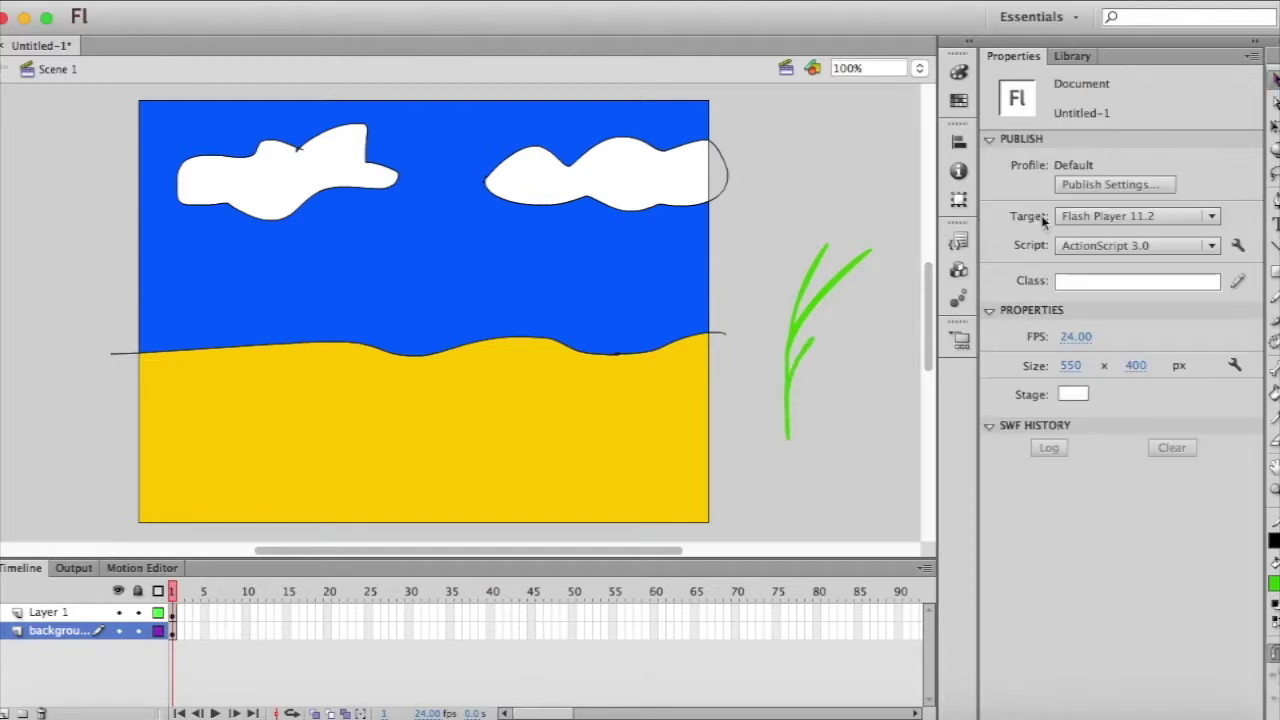
click(820, 291)
right_click(820, 298)
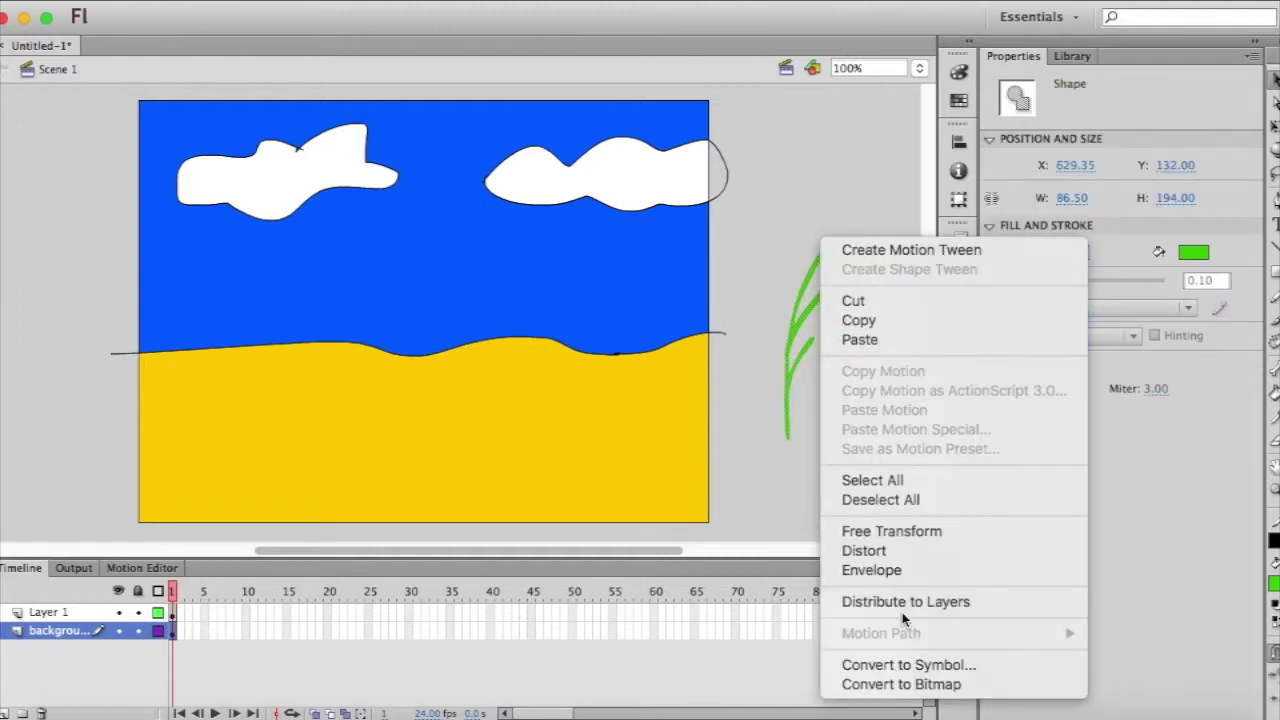
click(906, 665)
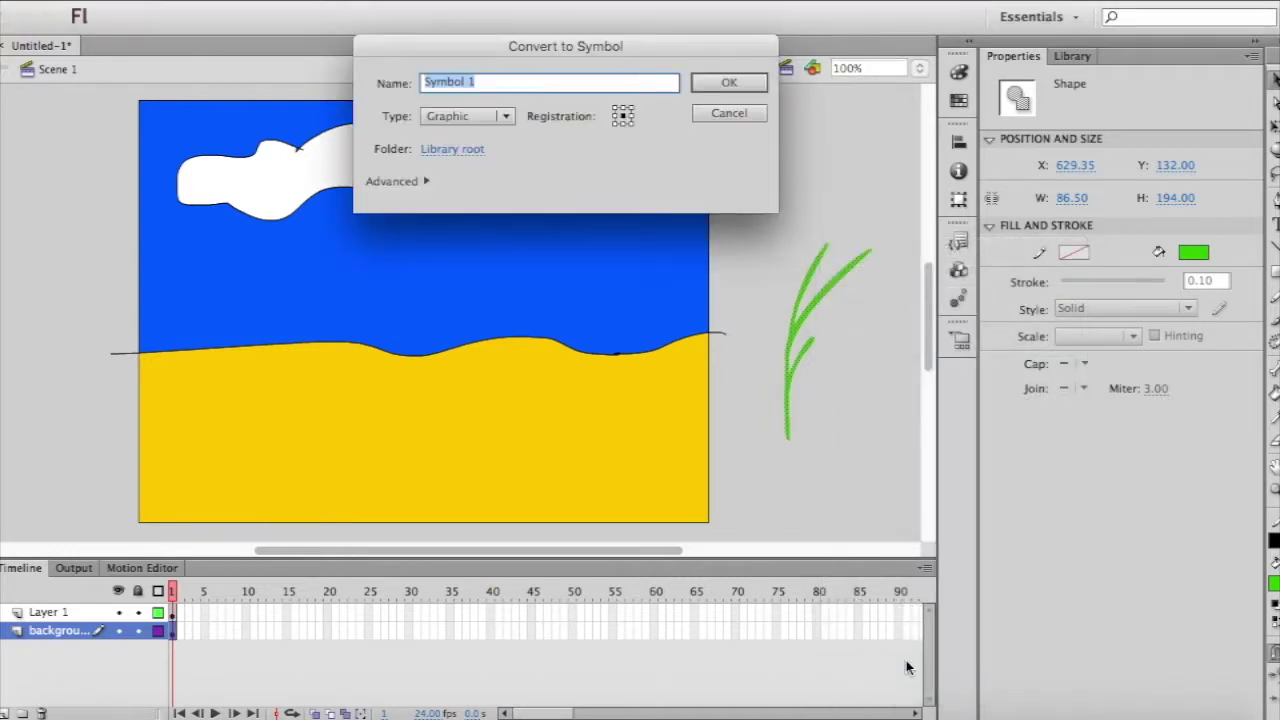
text(Grass)
key(Return)
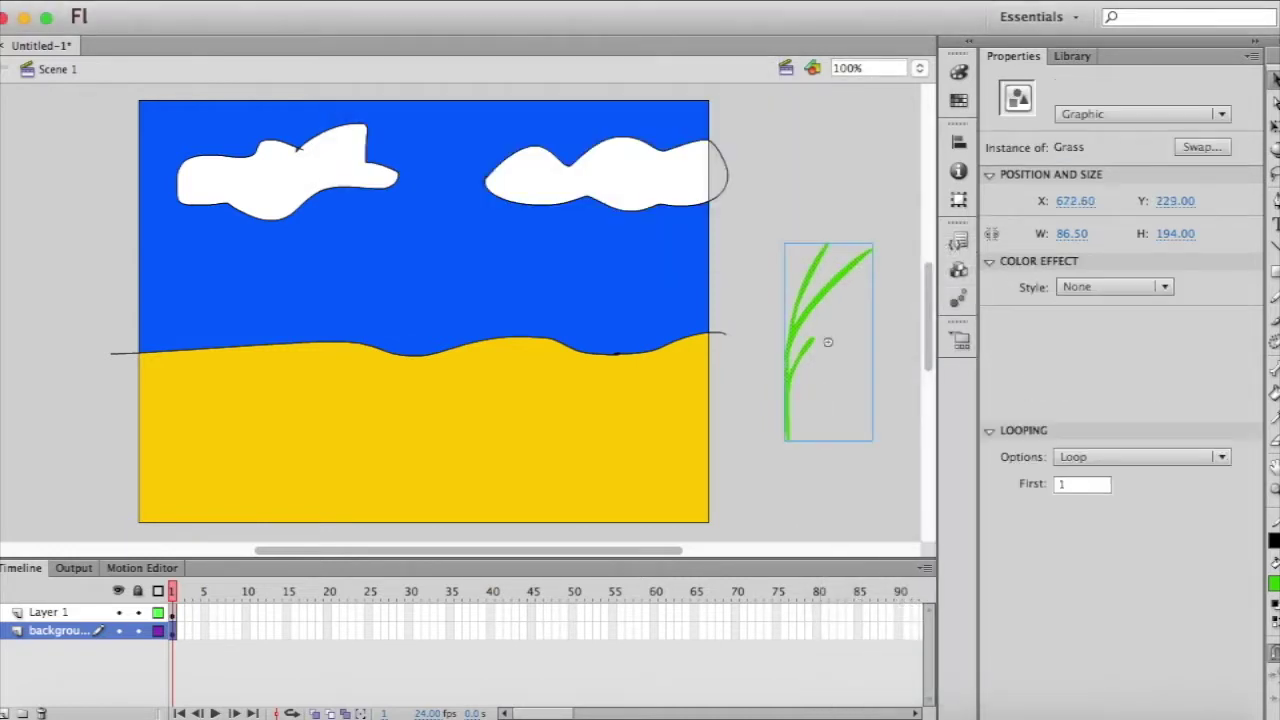
double_click(814, 305)
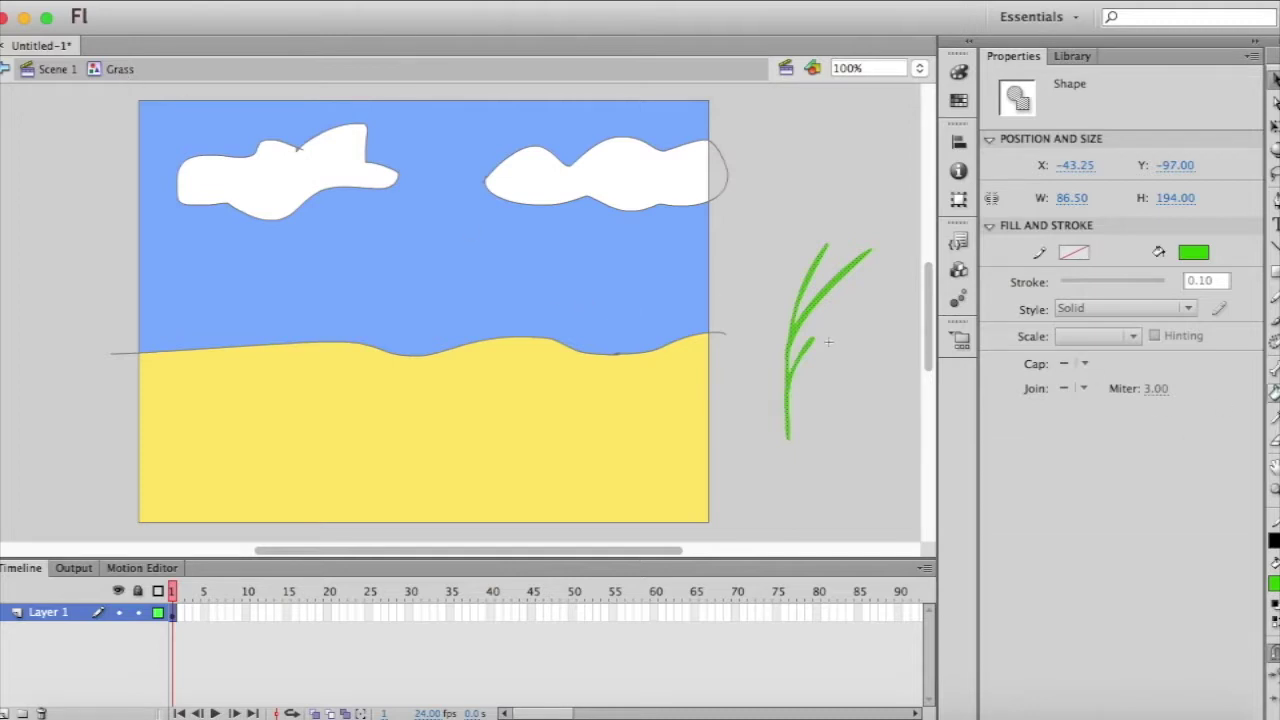
- Add an IK bone chain from the grass base up into the upper-right blade
click(1272, 370)
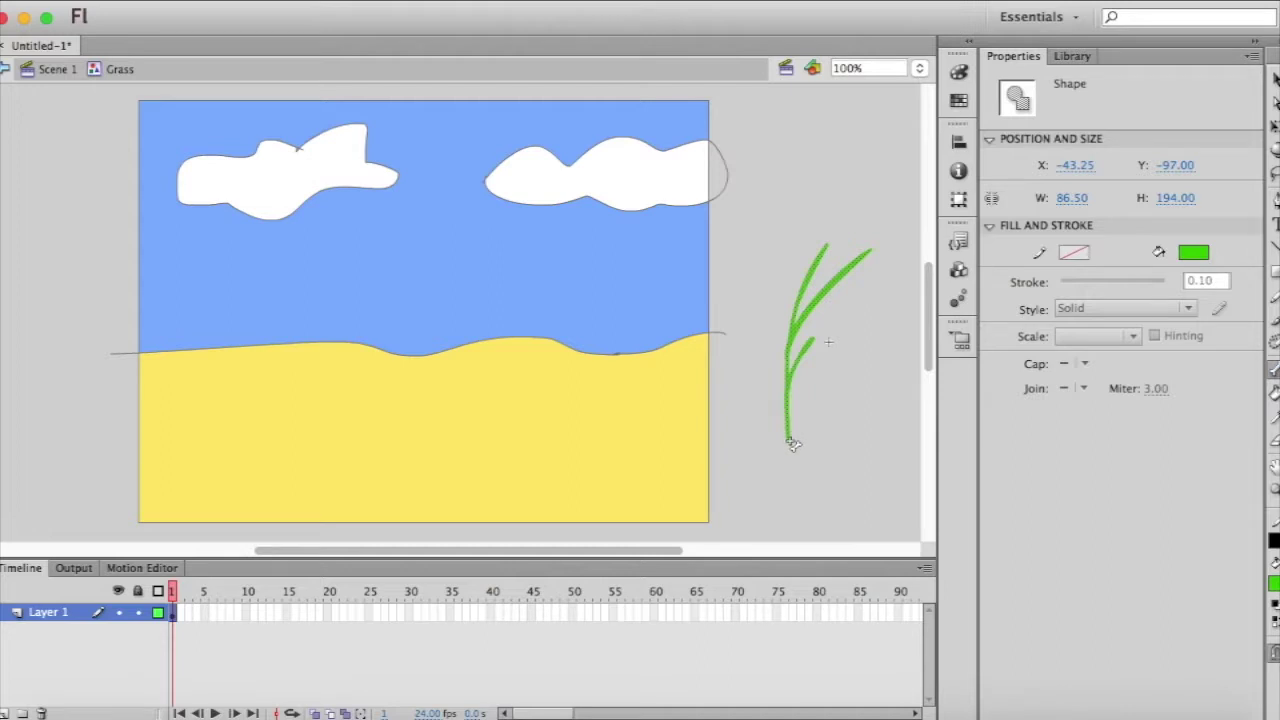
drag(788, 441, 871, 245)
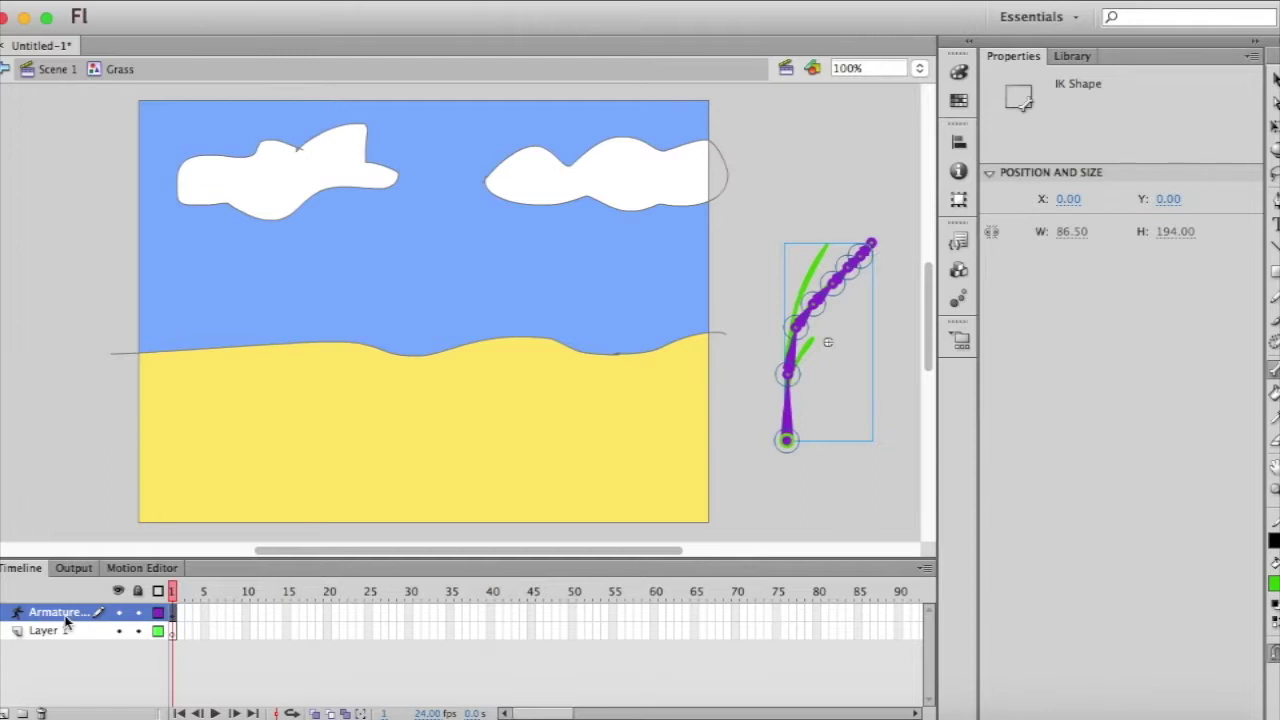
- On Scene 1, give Grass its own layer, move background beneath it and lock it
click(55, 70)
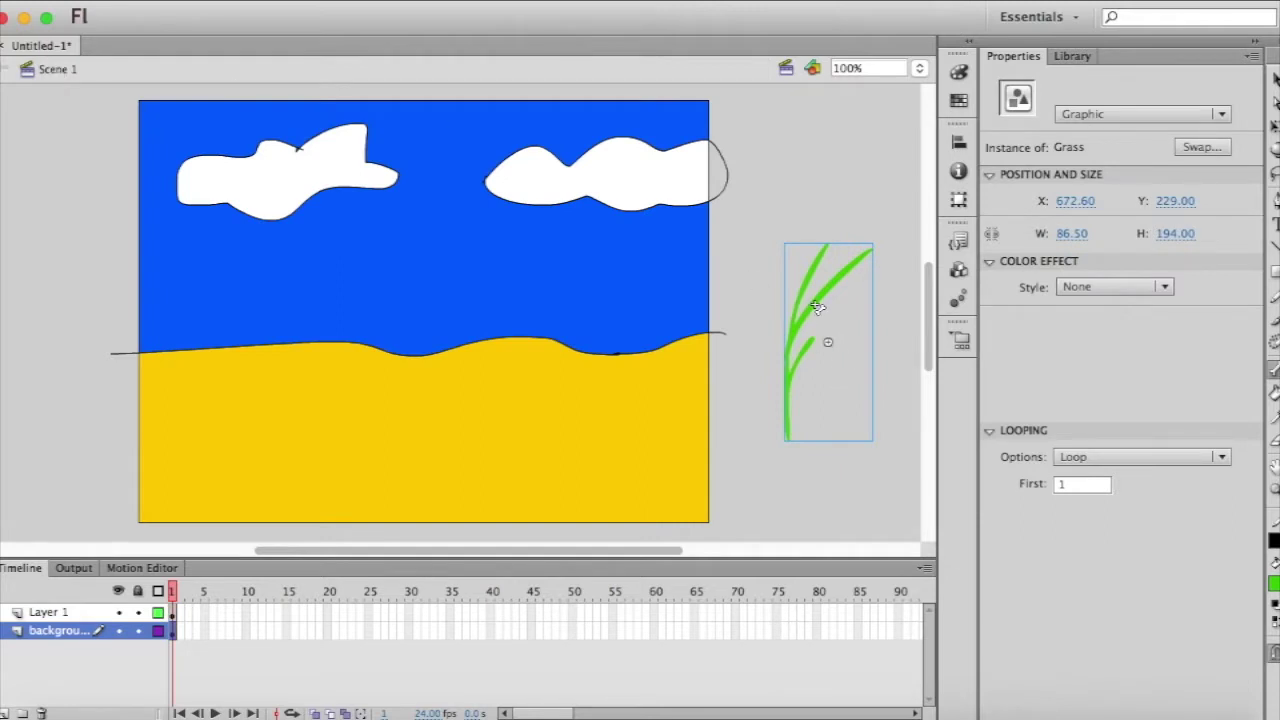
click(1274, 82)
right_click(815, 313)
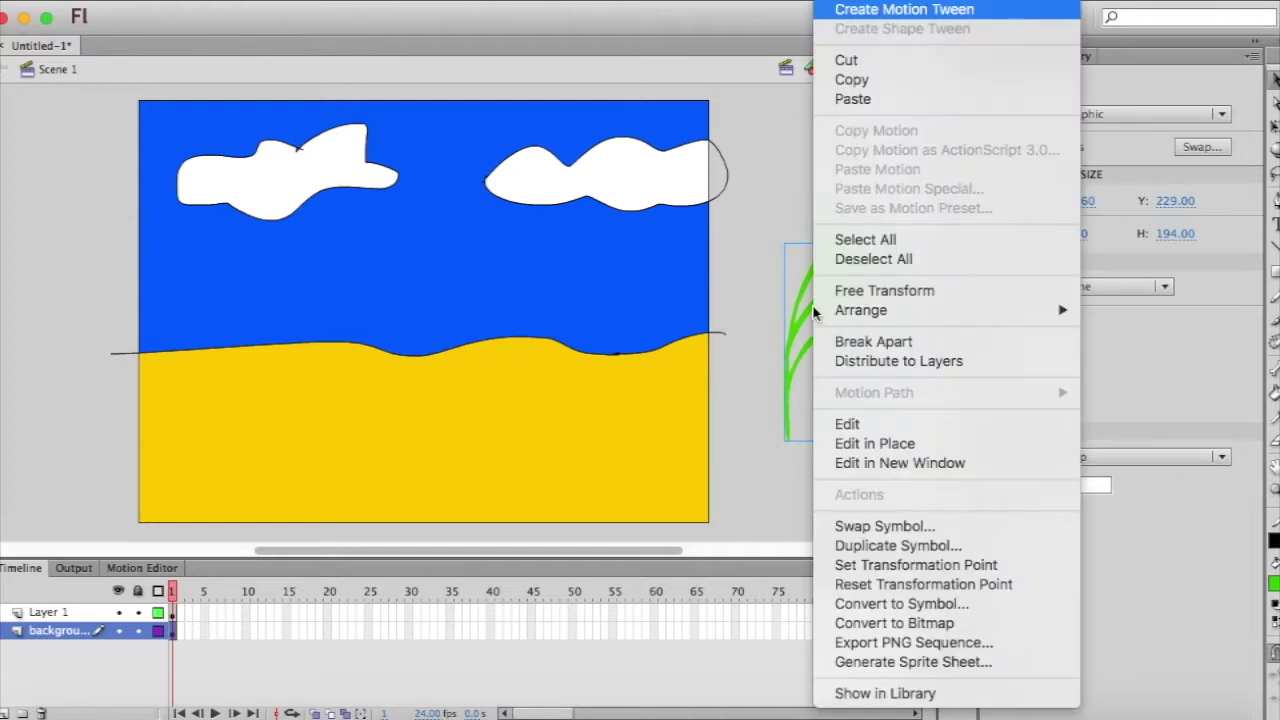
click(855, 363)
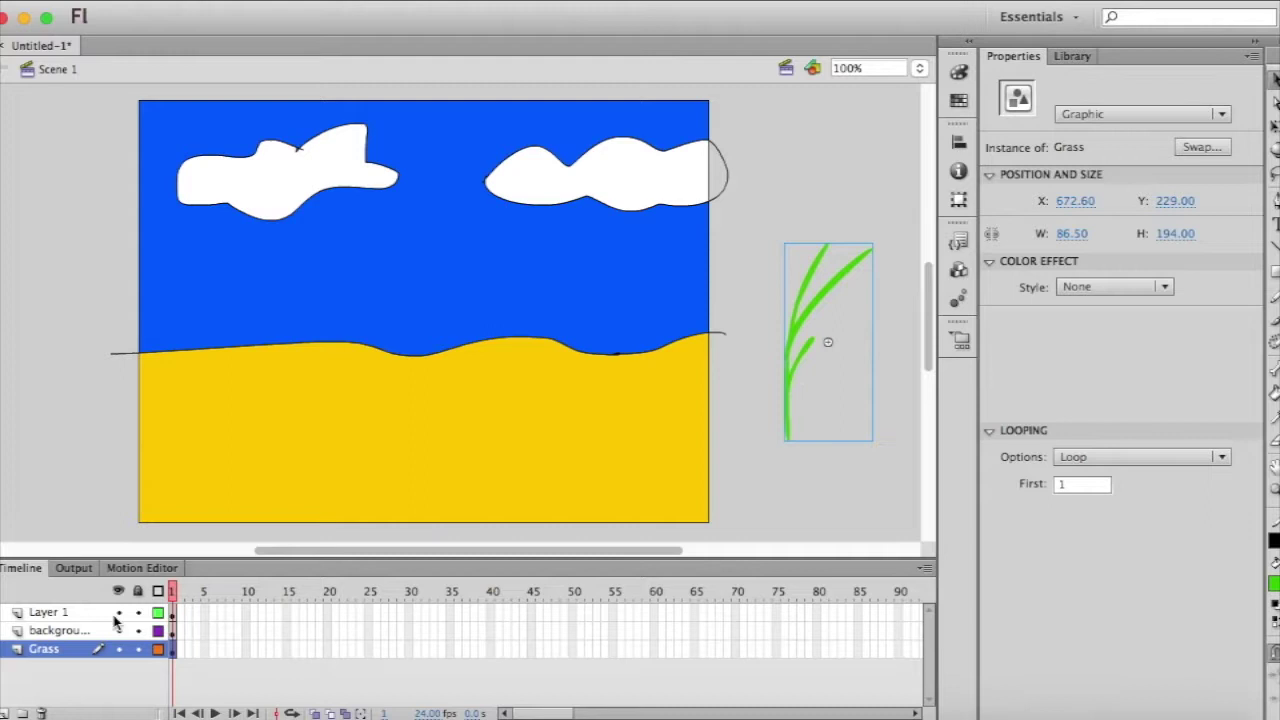
drag(55, 637, 55, 668)
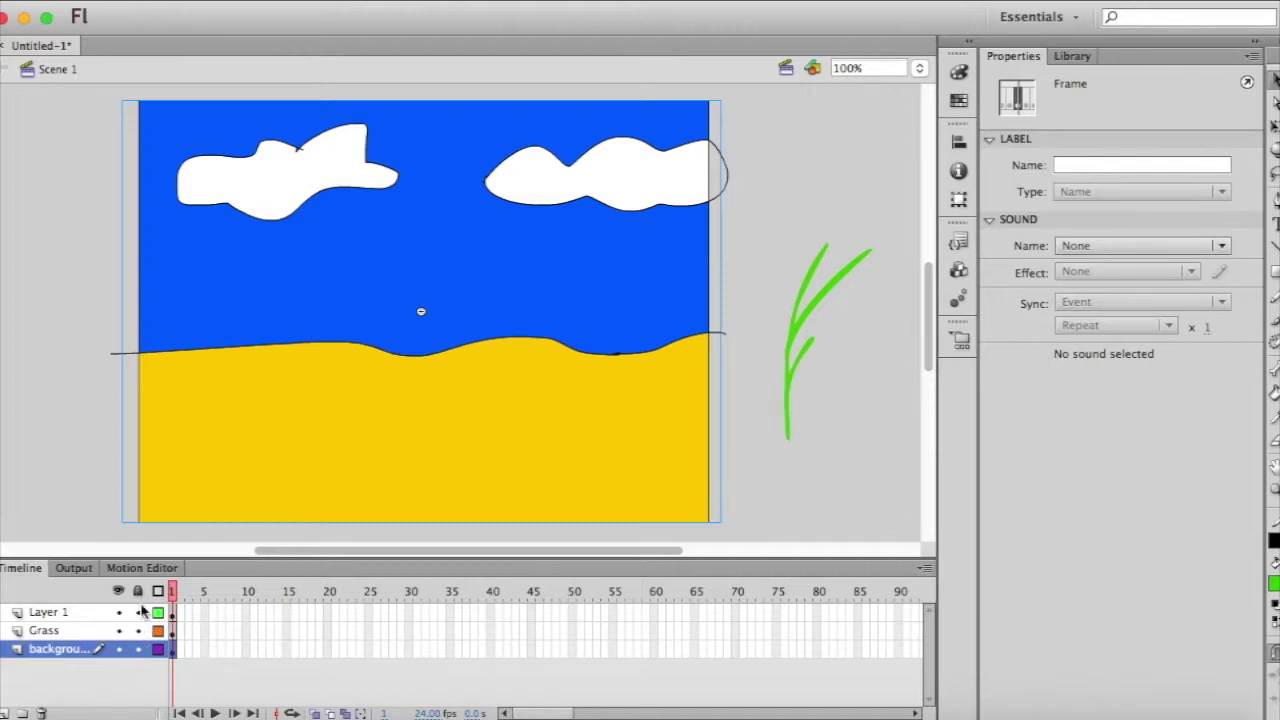
click(139, 649)
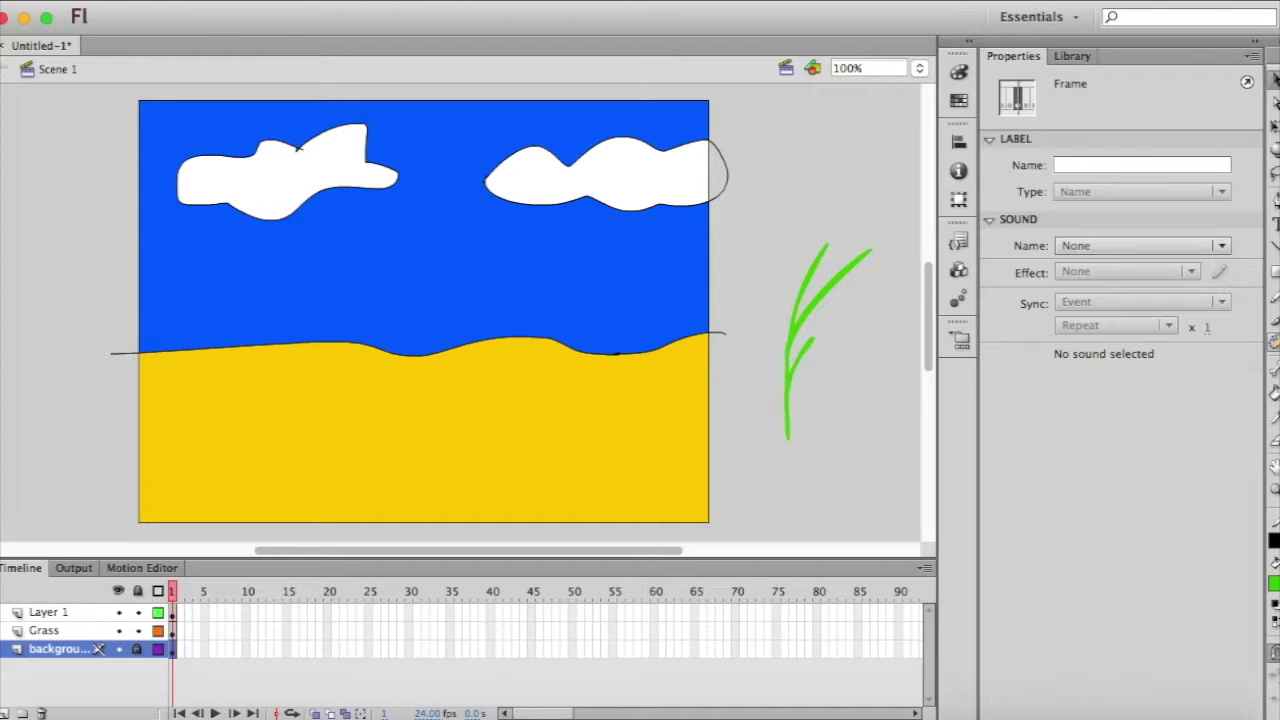
- Set the Spray Brush to spray the Grass symbol with random scaling and rotation off
click(1274, 320)
click(1185, 341)
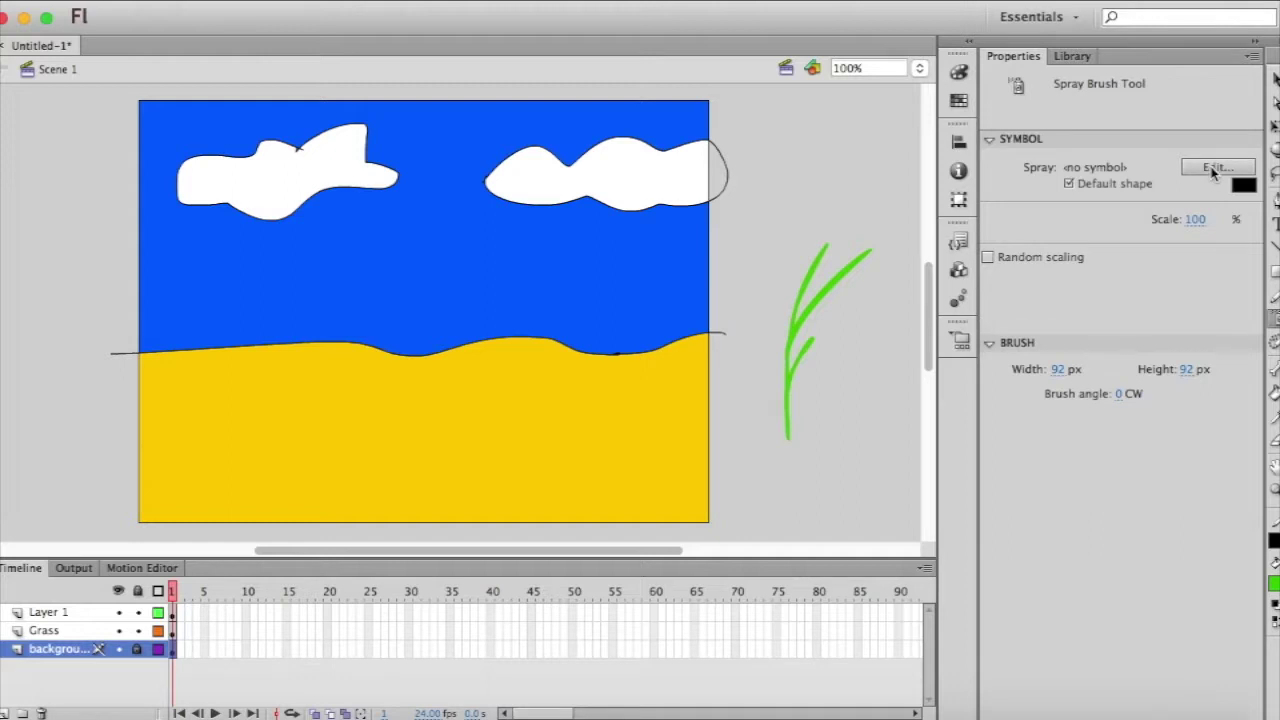
click(1213, 168)
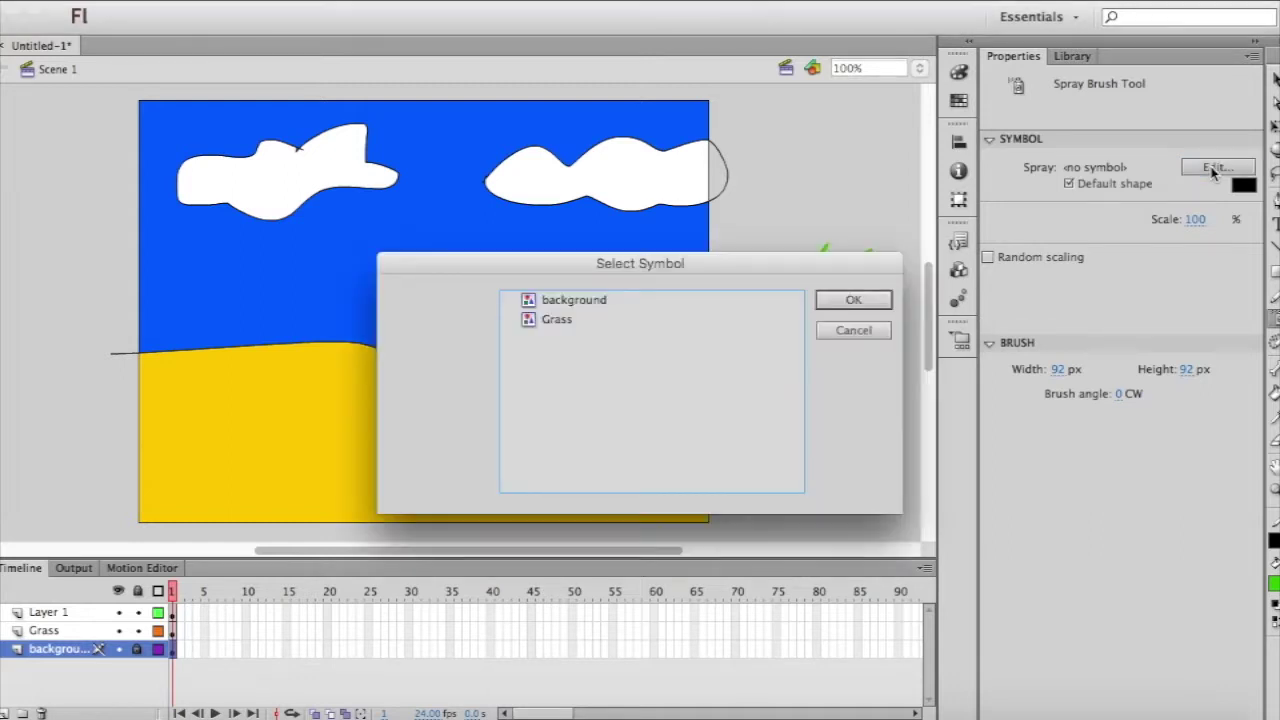
click(575, 319)
click(847, 334)
click(853, 301)
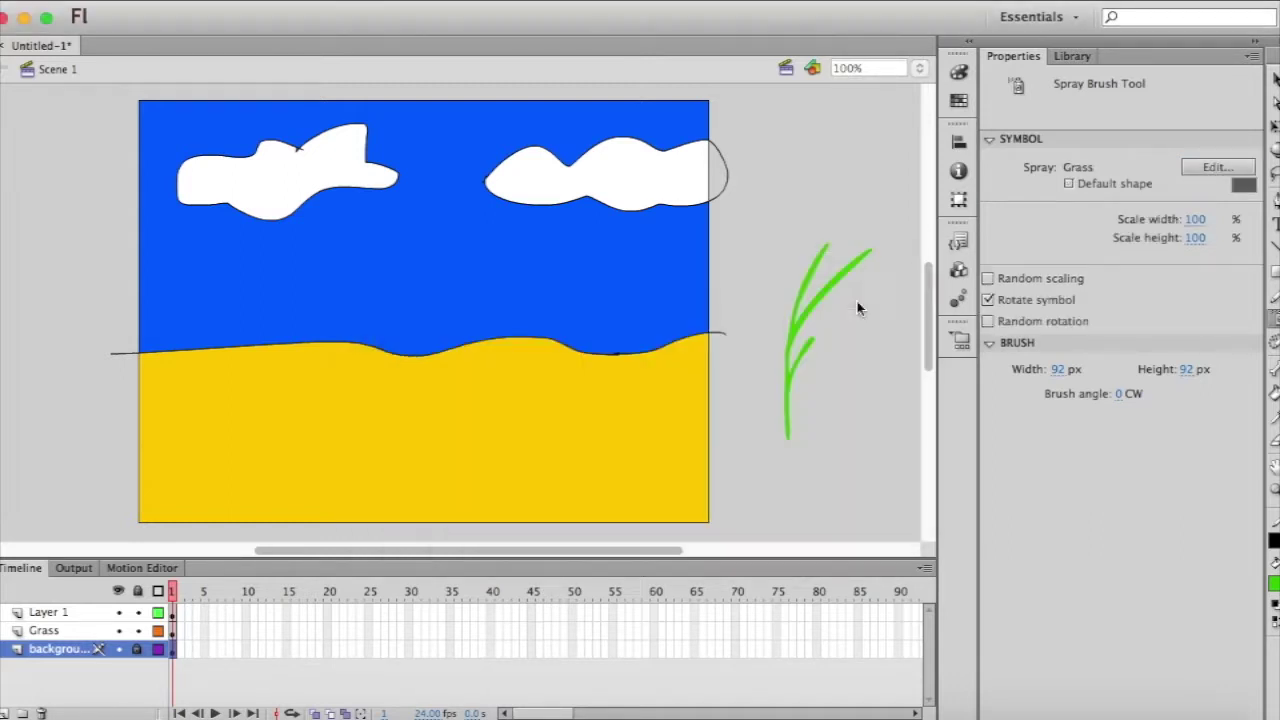
click(989, 301)
click(988, 280)
click(238, 430)
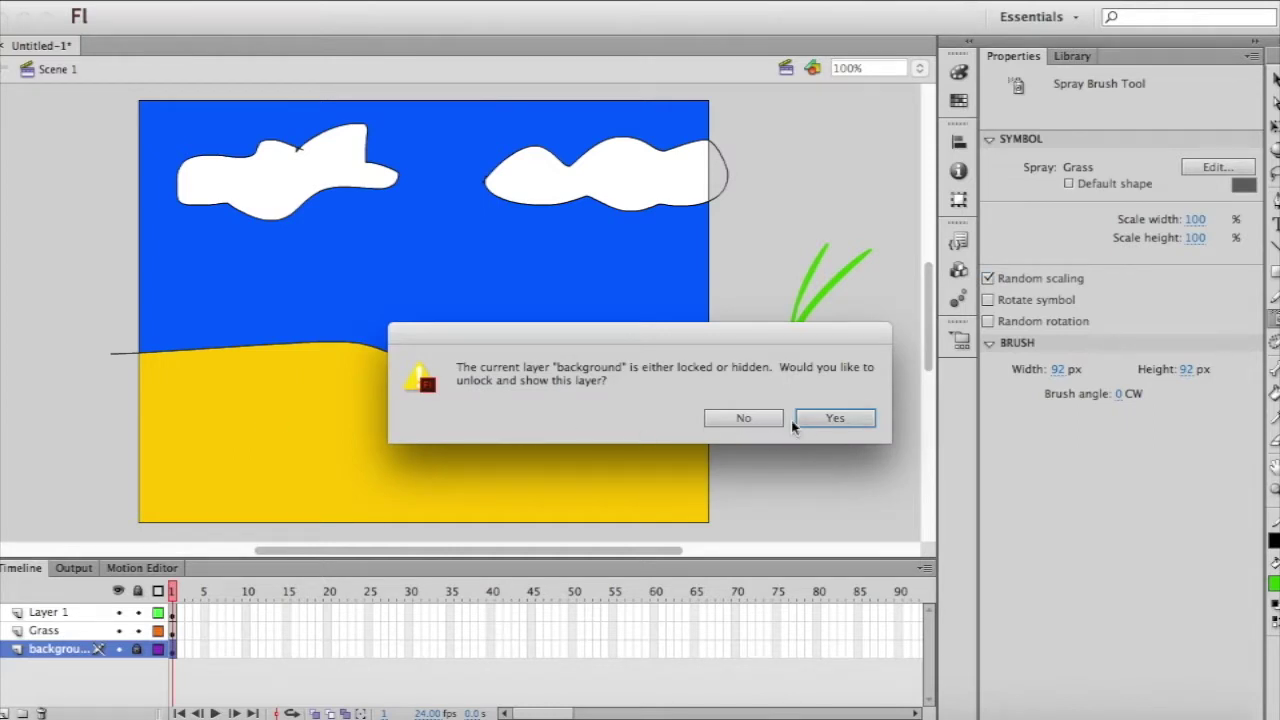
click(760, 419)
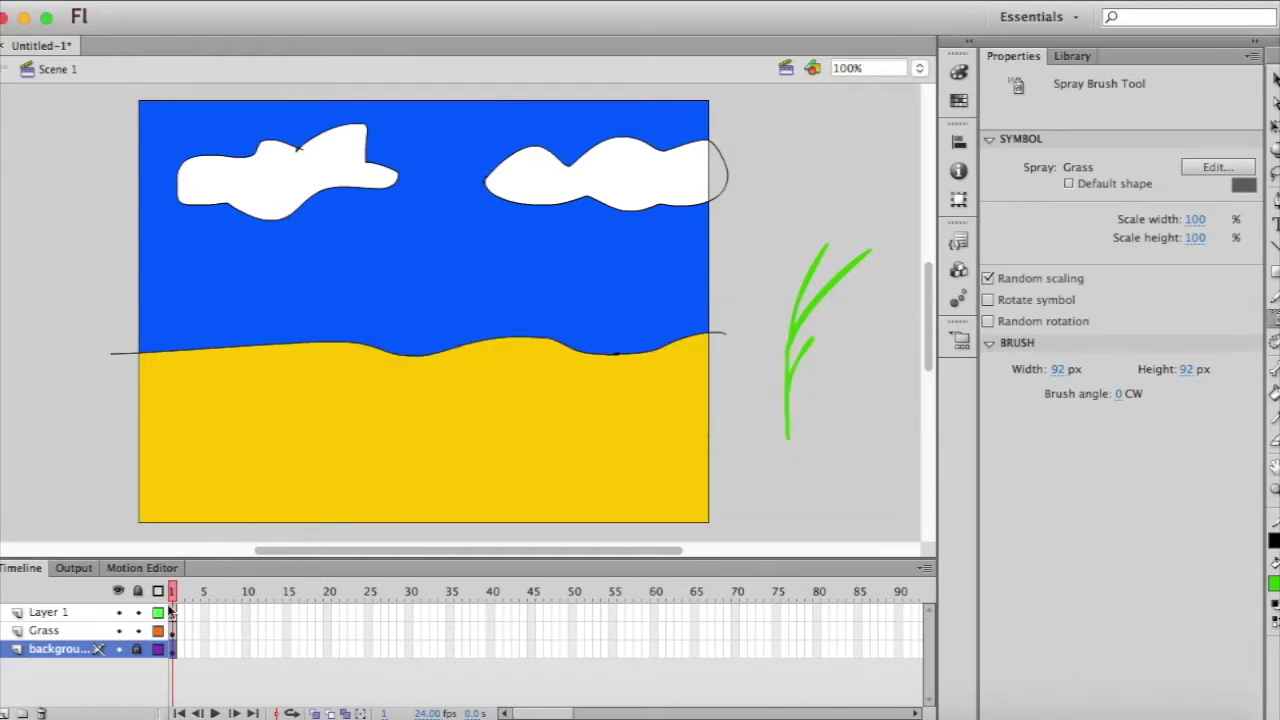
- On the Grass layer, spray grass clumps across the yellow ground, undoing any reaching into the sky
click(44, 632)
click(211, 443)
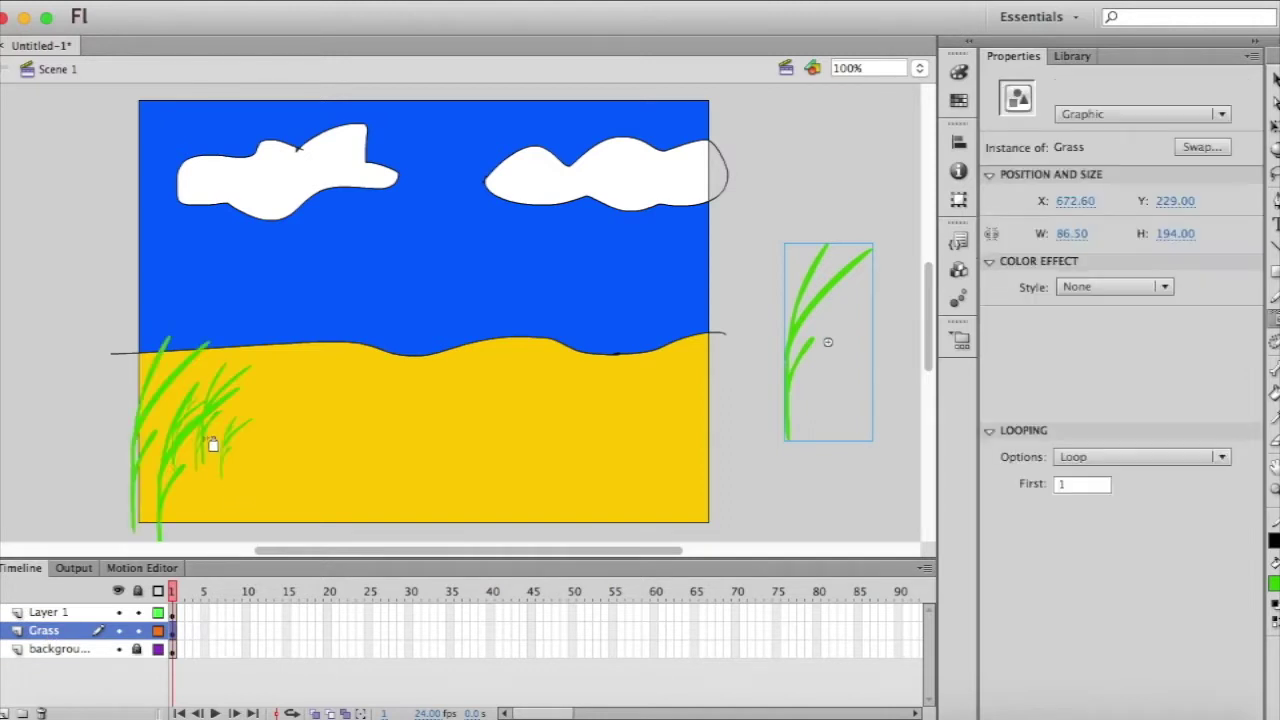
click(237, 443)
click(323, 455)
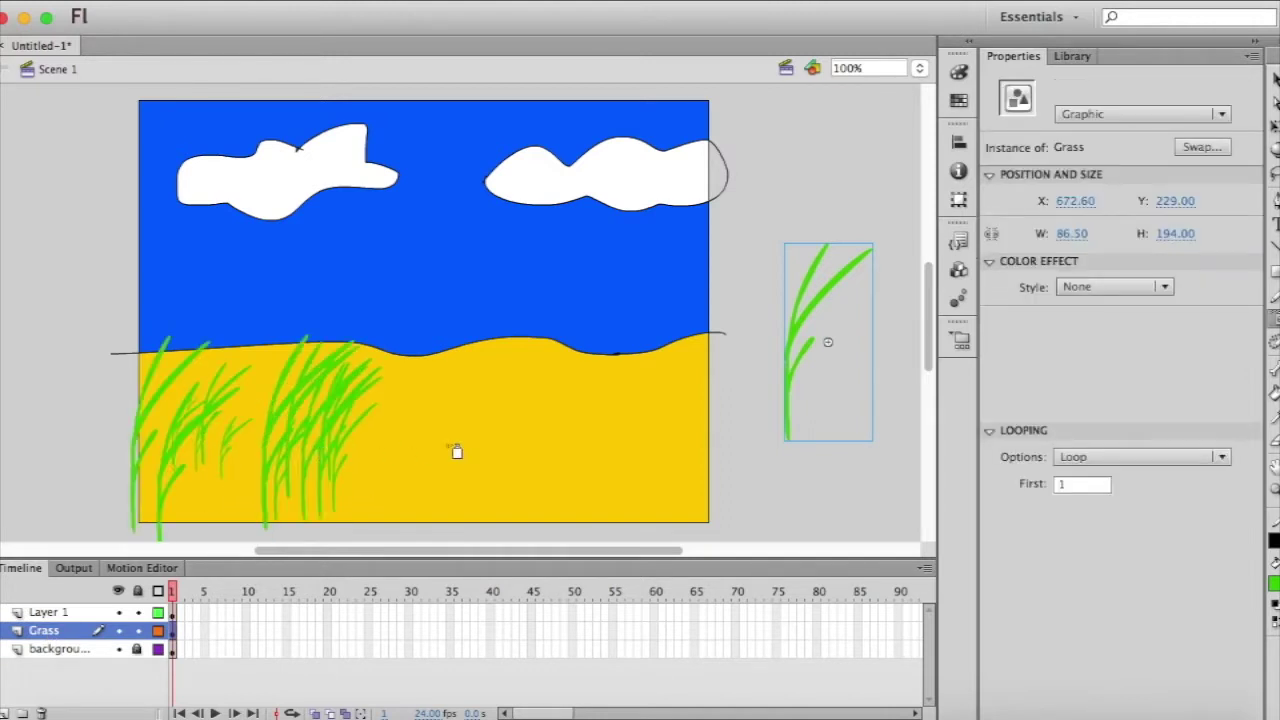
click(451, 449)
click(601, 441)
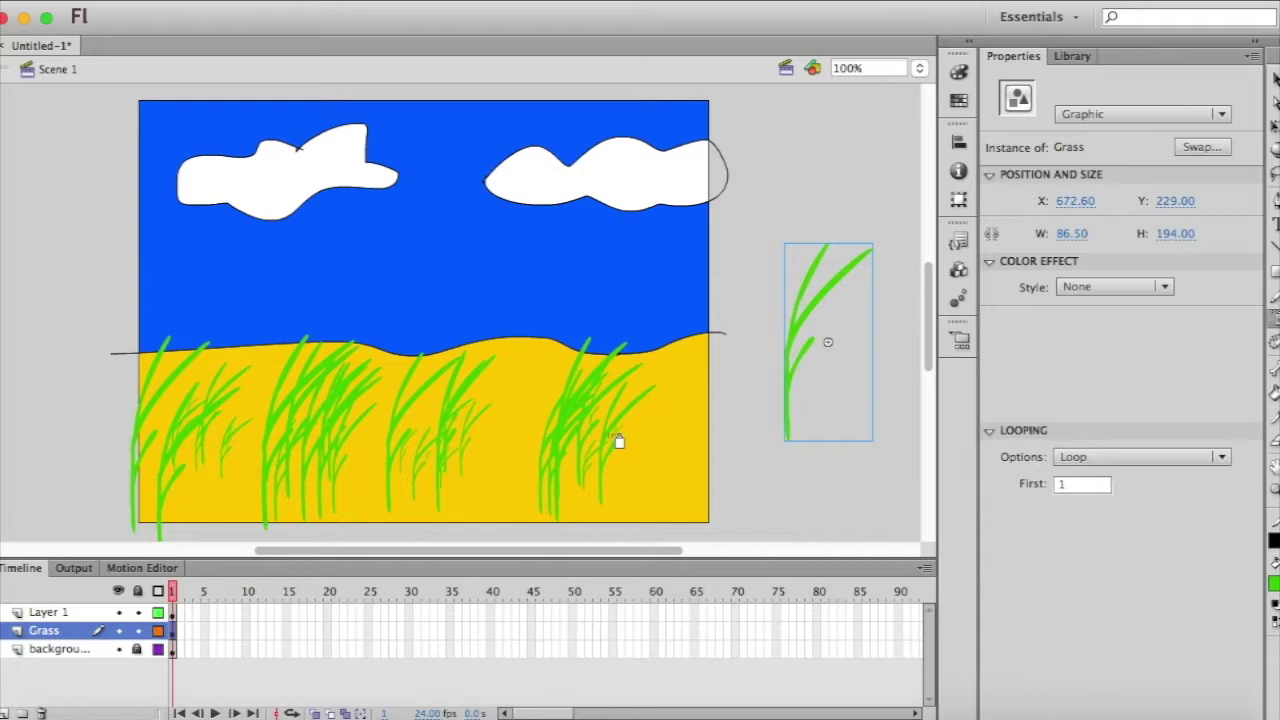
click(666, 465)
click(523, 402)
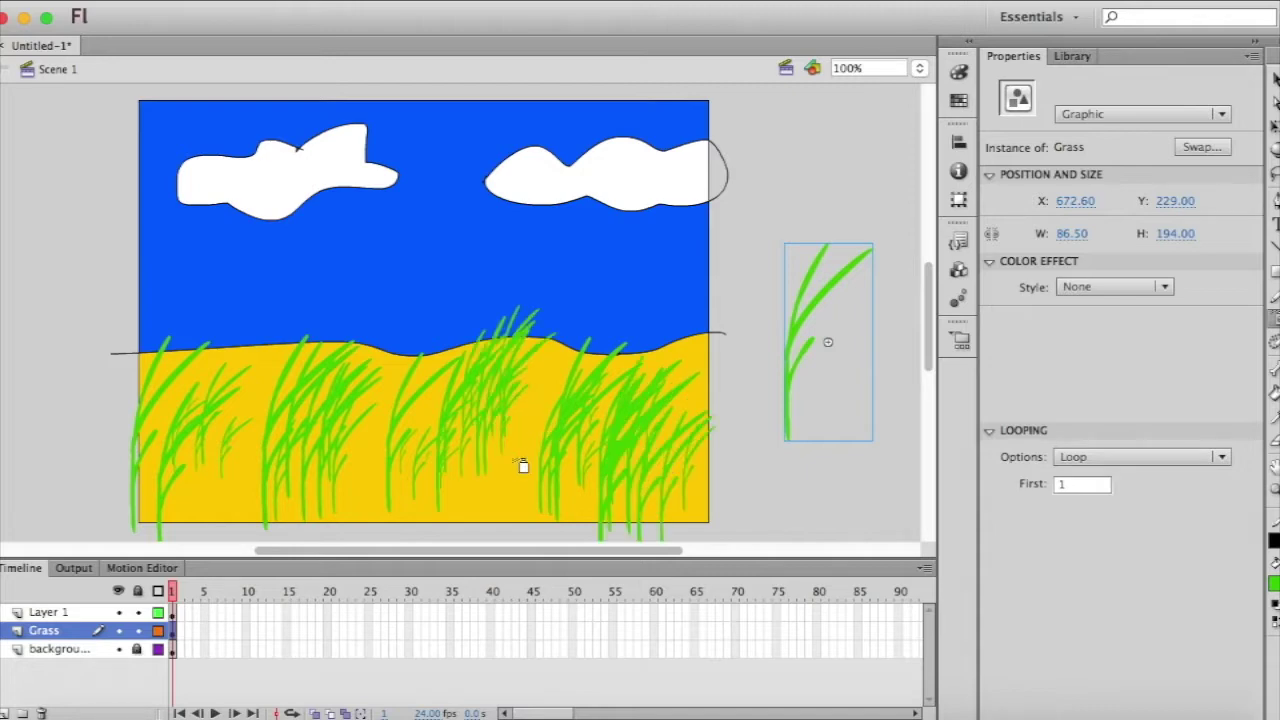
click(246, 490)
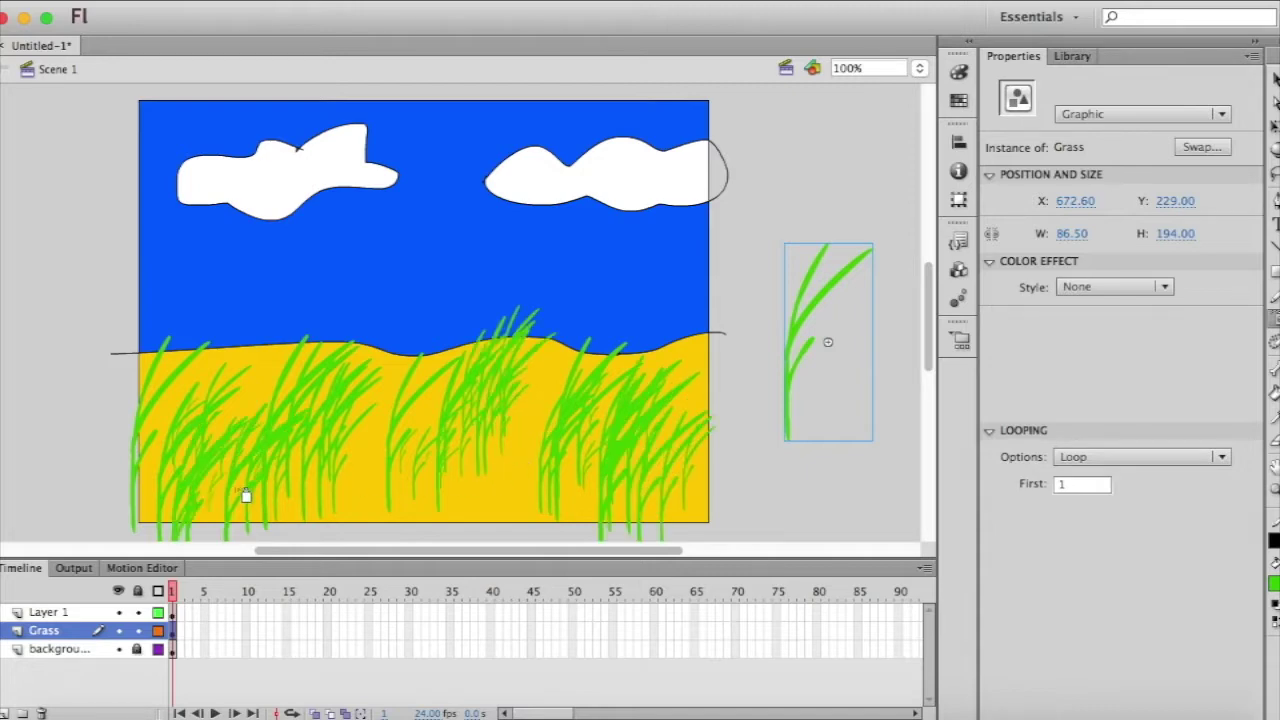
click(259, 358)
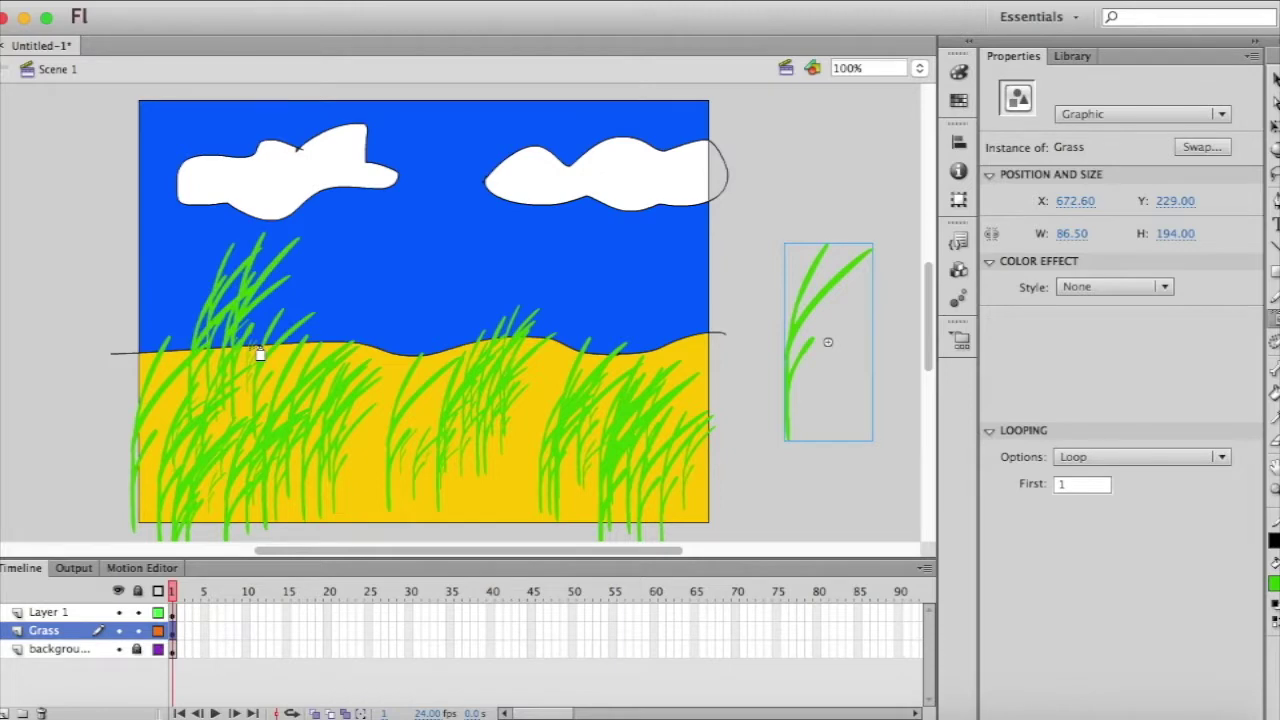
key(super+z)
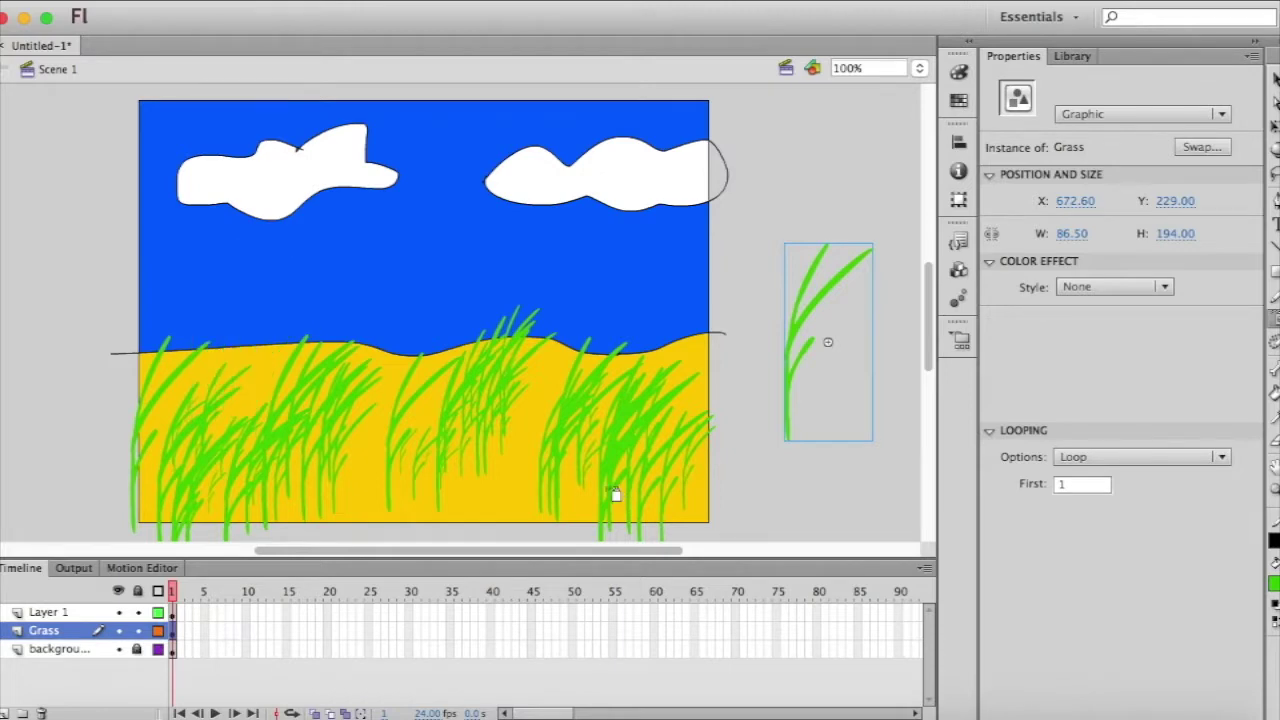
click(500, 491)
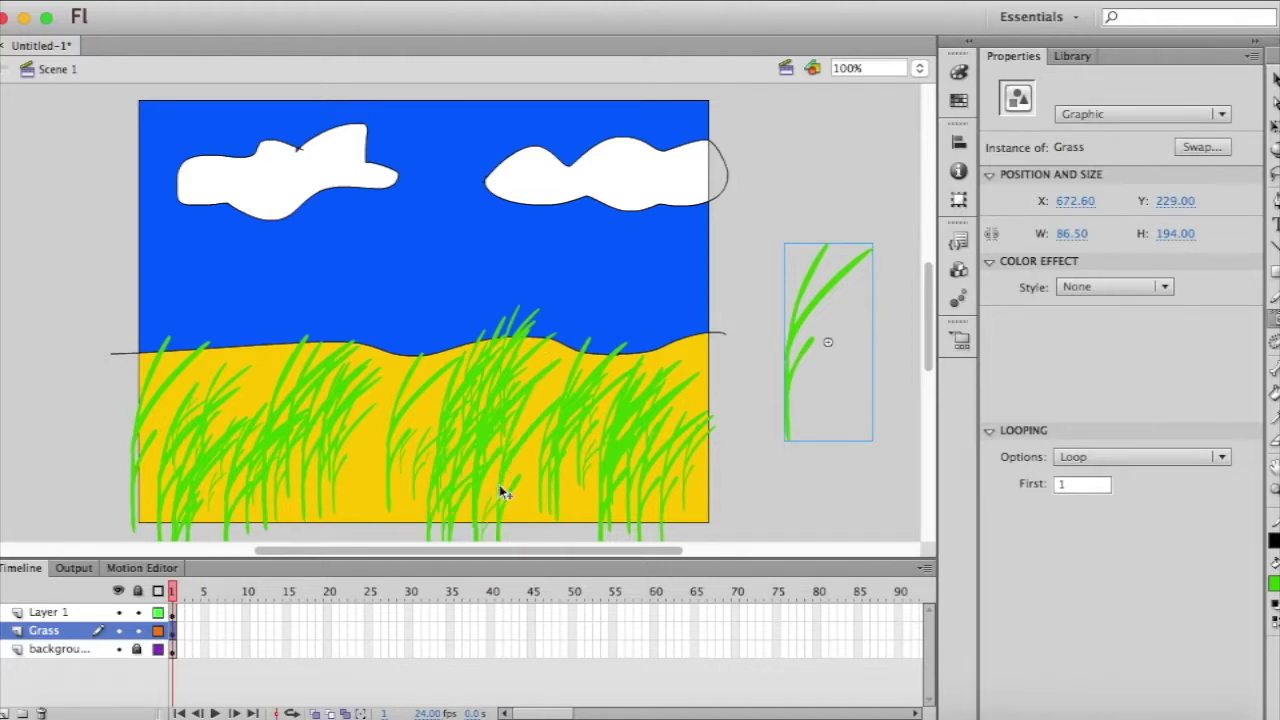
key(super+z)
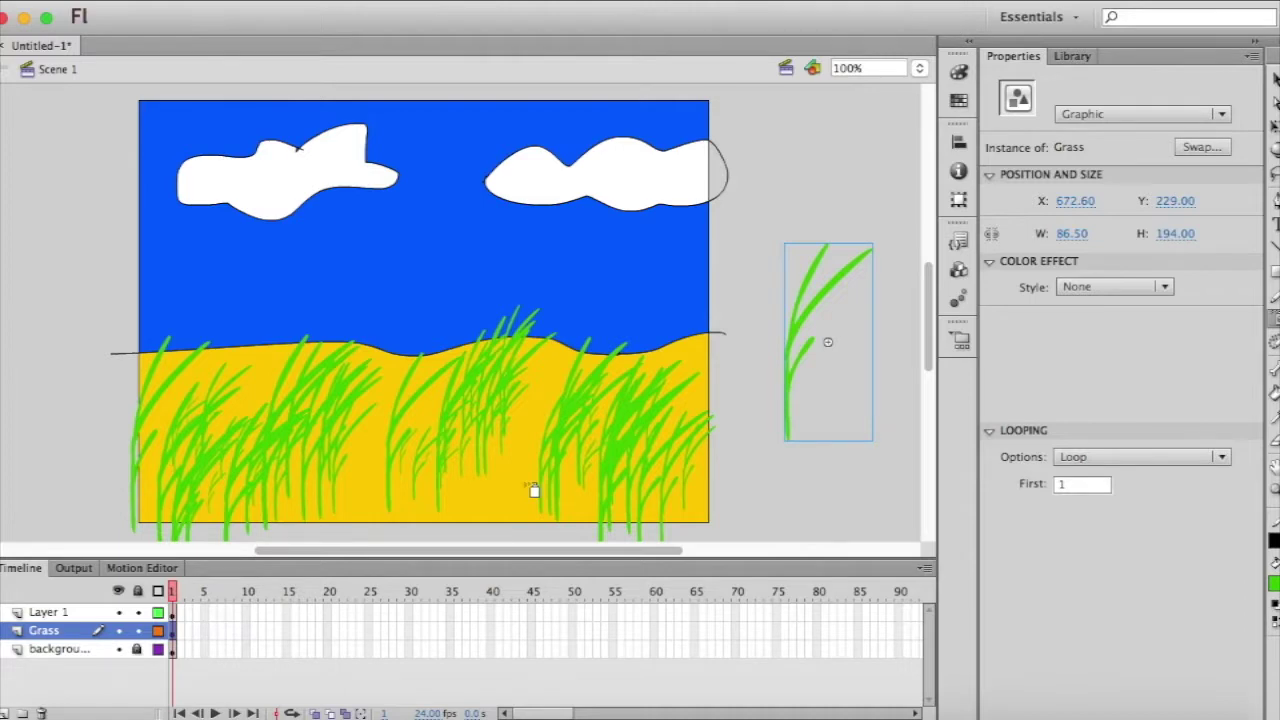
- On Layer 1, pencil the mouse's head outline, body, feet and small nose beside the stage
click(47, 611)
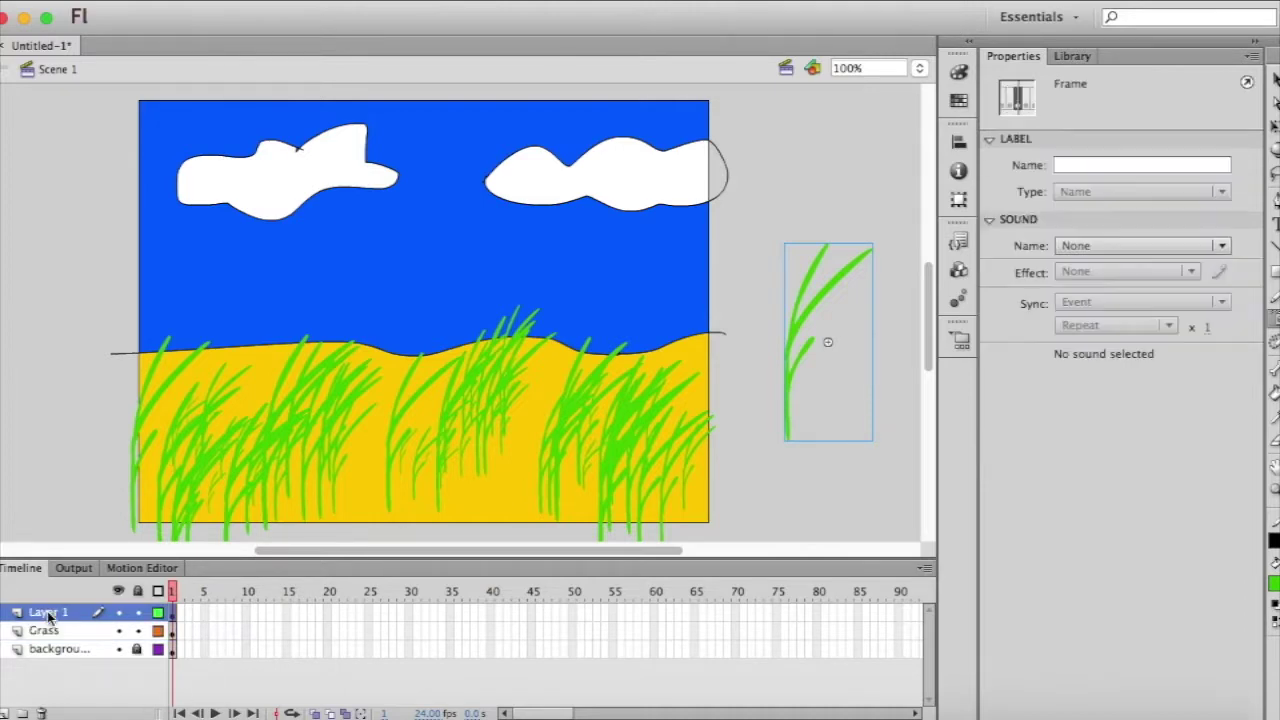
drag(410, 560, 286, 557)
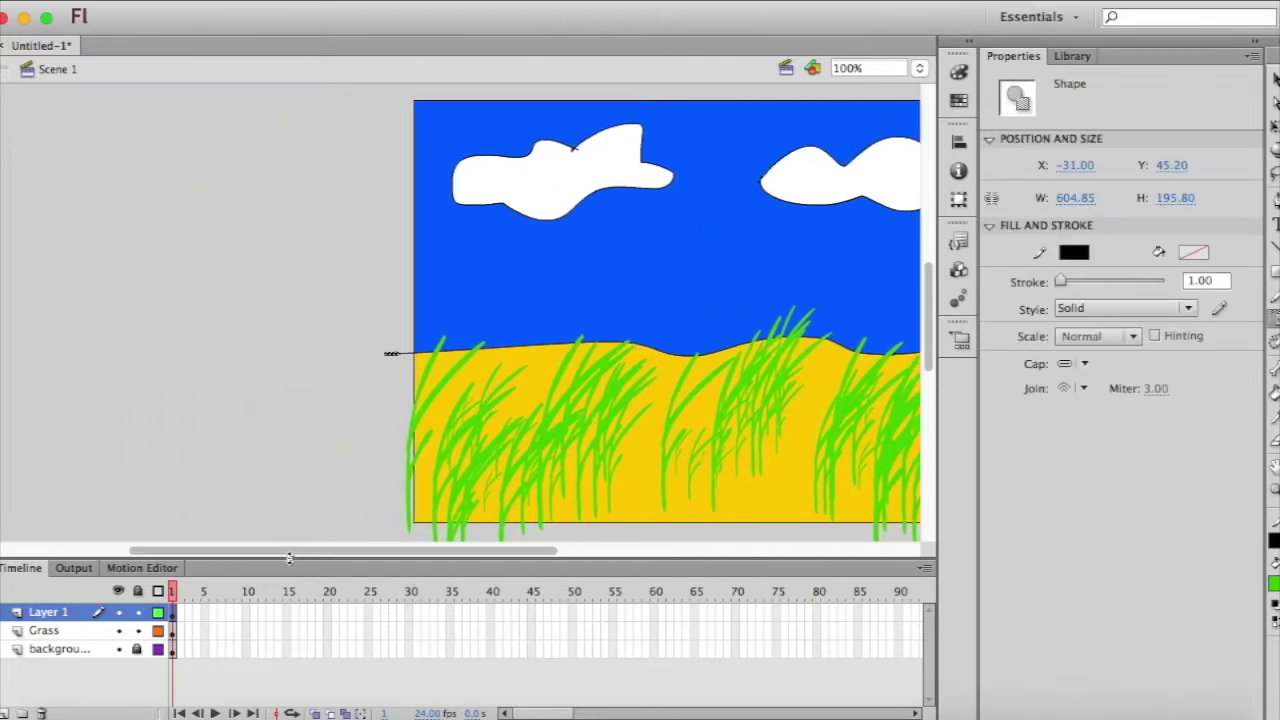
click(1274, 292)
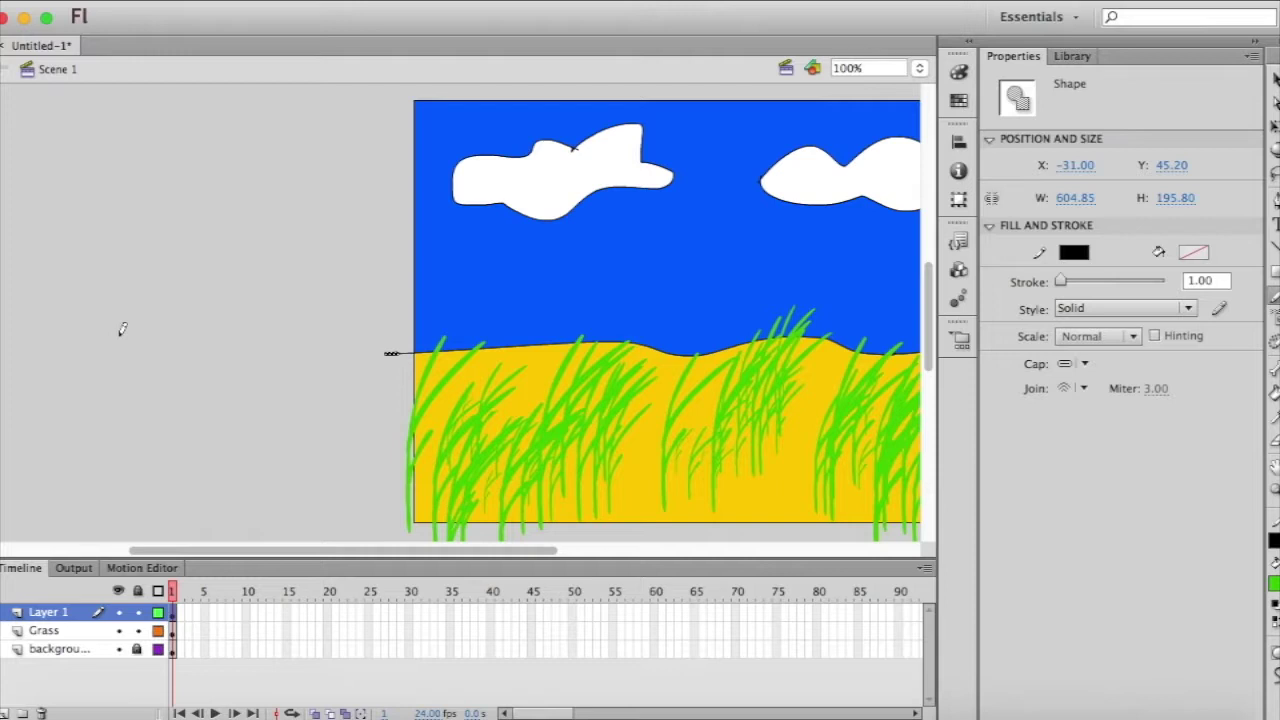
mouse_move(123, 342)
mouse_down()
mouse_move(111, 300)
mouse_move(145, 289)
mouse_move(158, 316)
mouse_move(205, 296)
mouse_move(228, 346)
mouse_move(188, 461)
mouse_move(235, 352)
mouse_up()
drag(238, 442, 263, 443)
drag(158, 450, 124, 442)
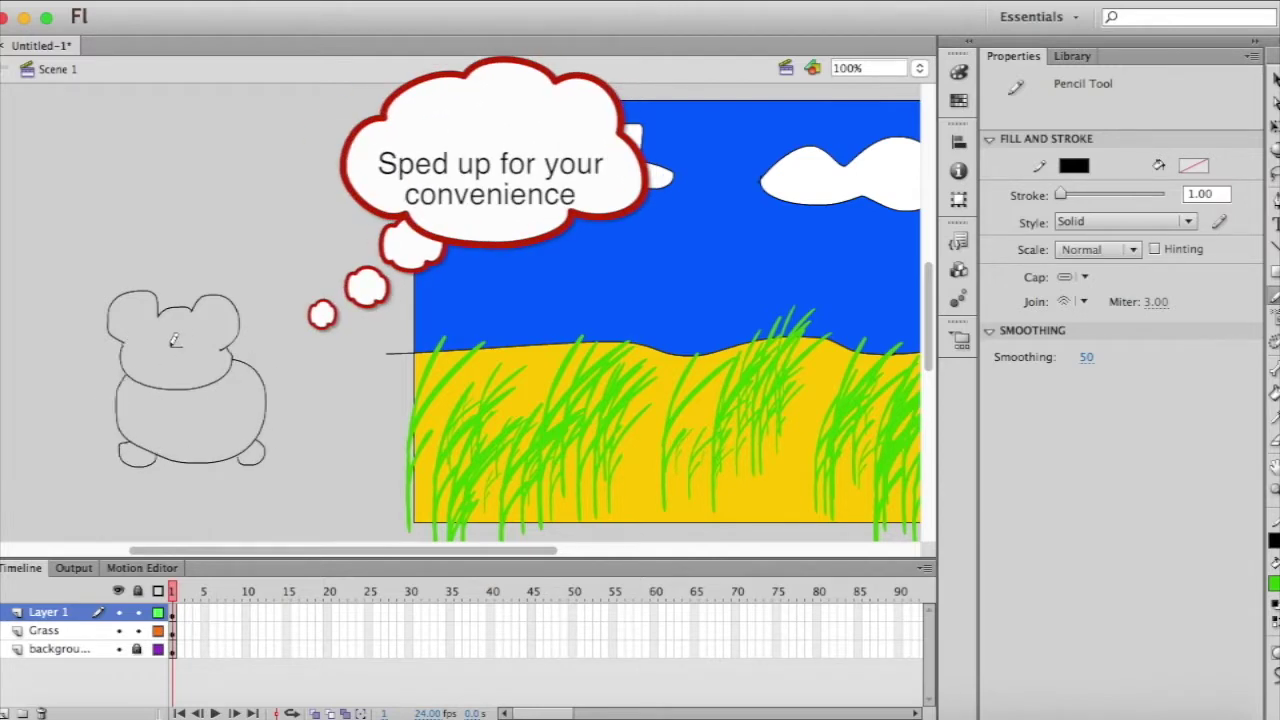
drag(176, 346, 178, 347)
- Draw an oval eye on the mouse and colour it blue
drag(1273, 271, 1100, 343)
mouse_move(143, 326)
mouse_down()
mouse_move(156, 340)
mouse_move(194, 336)
mouse_move(176, 374)
mouse_move(194, 375)
mouse_move(150, 305)
mouse_move(152, 320)
mouse_up()
click(1274, 583)
click(945, 475)
key(ctrl+z)
- Pencil the inner ears and the paws on the mouse's body
key(y)
mouse_move(202, 318)
mouse_down()
mouse_move(218, 300)
mouse_move(228, 336)
mouse_up()
drag(230, 390, 231, 412)
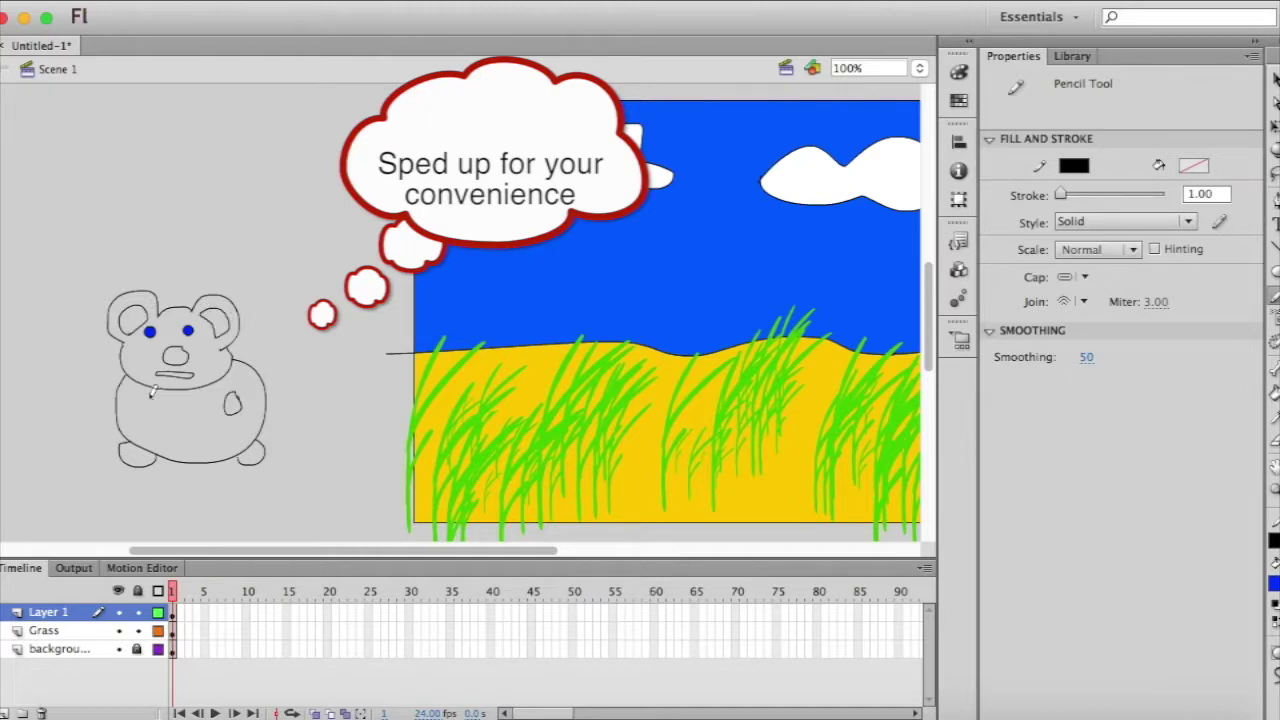
drag(150, 396, 156, 402)
- Fill the left and right inner ears pink
click(1274, 583)
click(945, 513)
key(k)
click(215, 320)
click(125, 317)
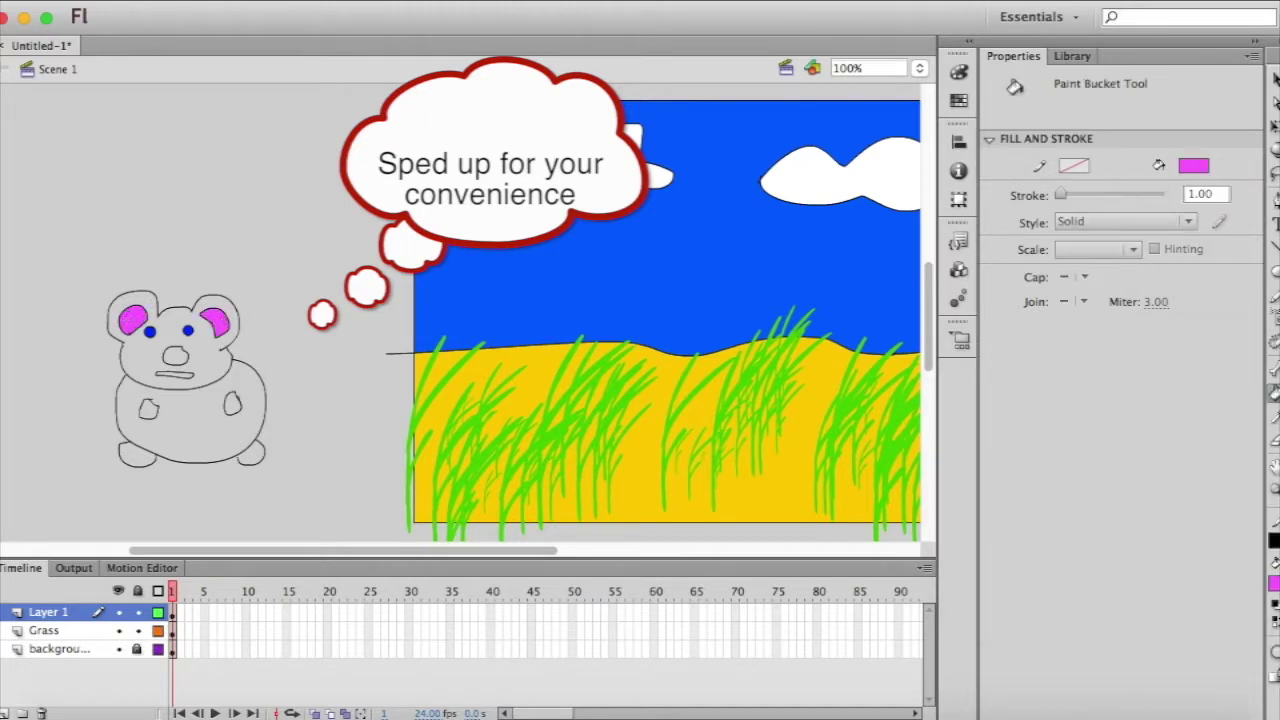
- Draw straight whiskers out from both sides of the nose, then set the fill colour to grey
key(n)
mouse_move(198, 345)
mouse_down()
mouse_move(258, 334)
mouse_move(84, 336)
mouse_up()
mouse_move(168, 352)
mouse_down()
mouse_move(86, 350)
mouse_move(88, 368)
mouse_up()
drag(186, 350, 264, 362)
click(1274, 583)
click(945, 425)
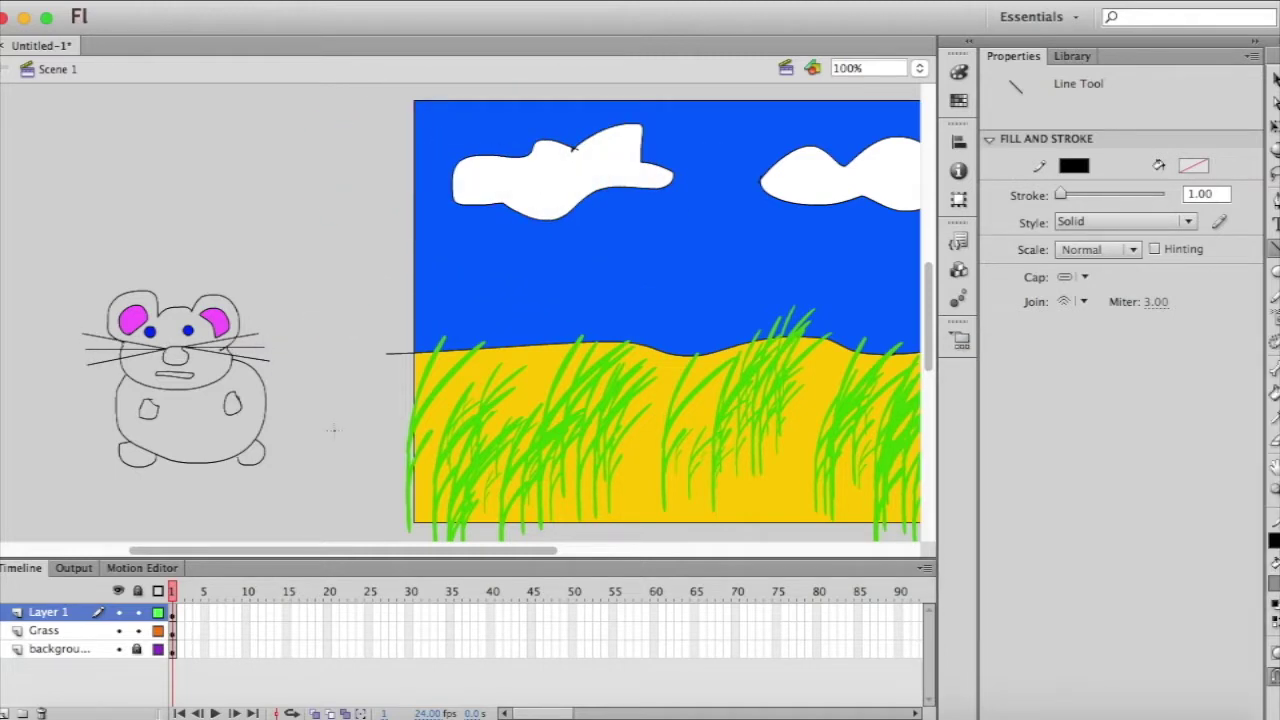
- Zoom the stage to 1000% and fill the head area between the whiskers grey
key(k)
click(854, 67)
text(0)
key(Return)
drag(350, 551, 230, 552)
drag(928, 312, 925, 323)
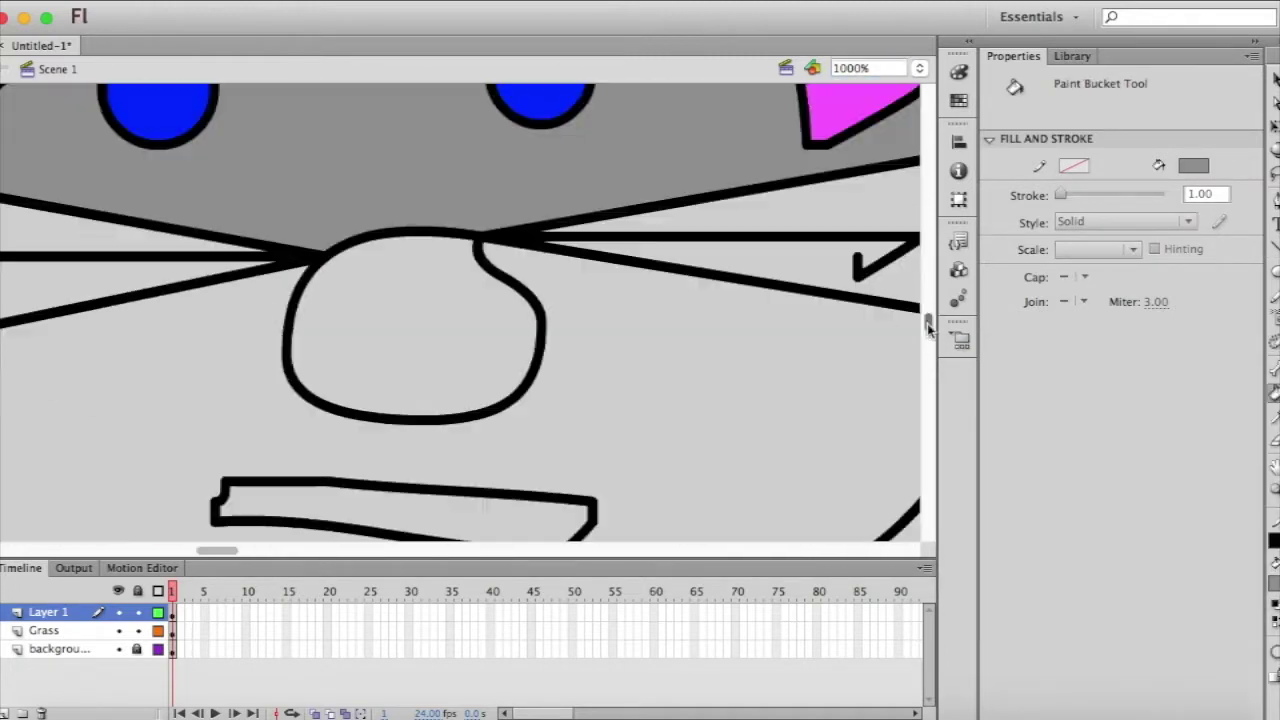
mouse_move(240, 549)
mouse_down()
mouse_move(257, 549)
mouse_move(187, 549)
mouse_up()
key(y)
key(k)
key(y)
key(k)
click(634, 290)
- Close the outline gaps with the Pencil and fill the closed paw loop grey
scroll(647, 341, right, 5)
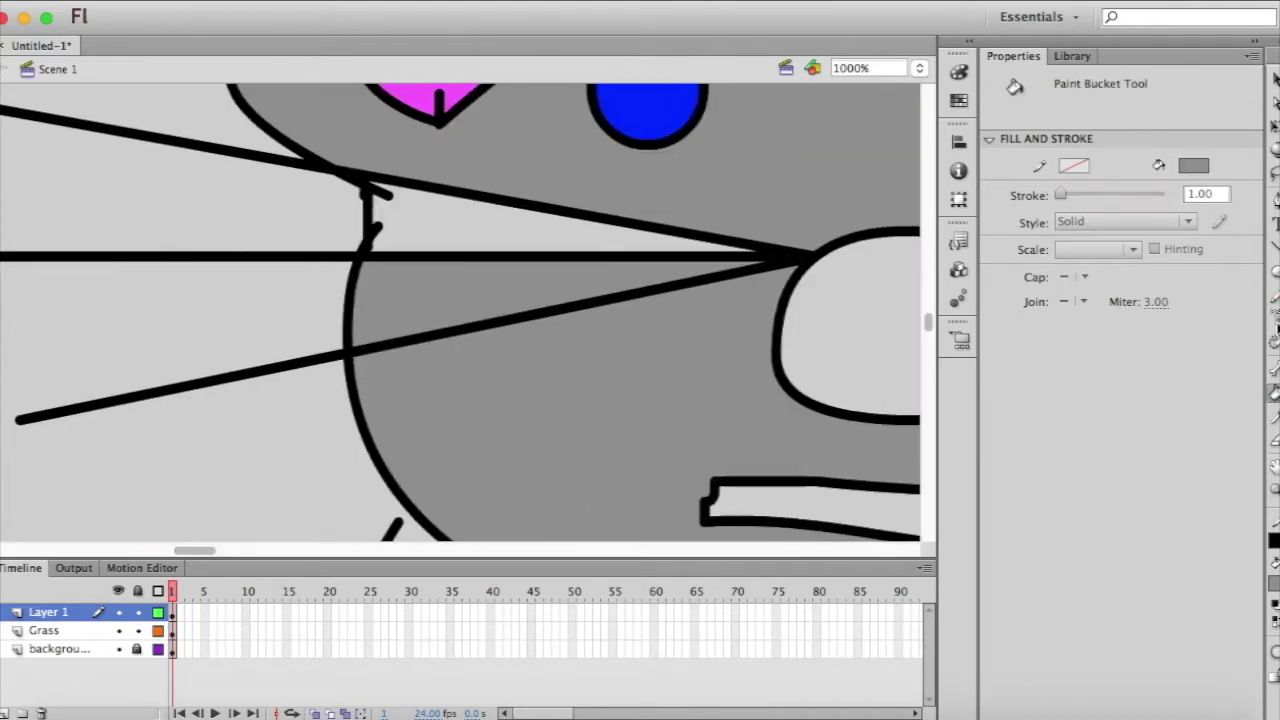
key(y)
key(k)
drag(928, 323, 928, 350)
key(y)
key(k)
drag(194, 549, 245, 548)
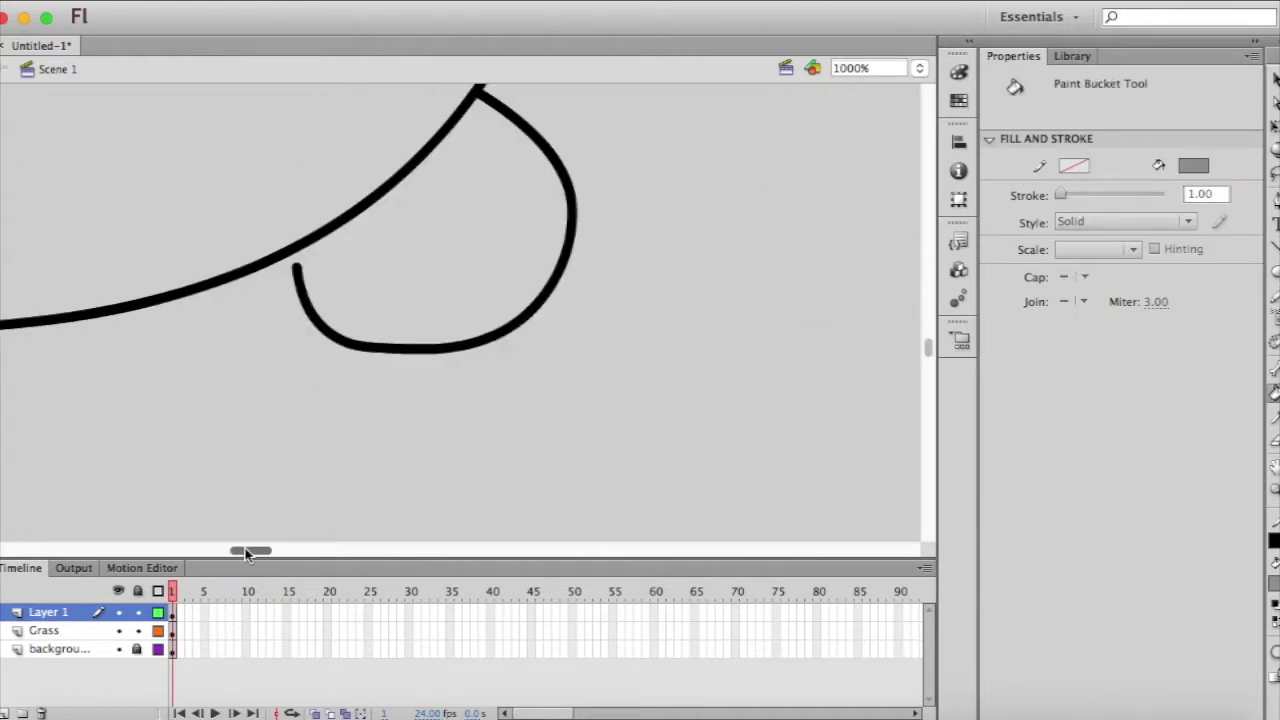
key(y)
drag(293, 252, 294, 266)
key(k)
key(y)
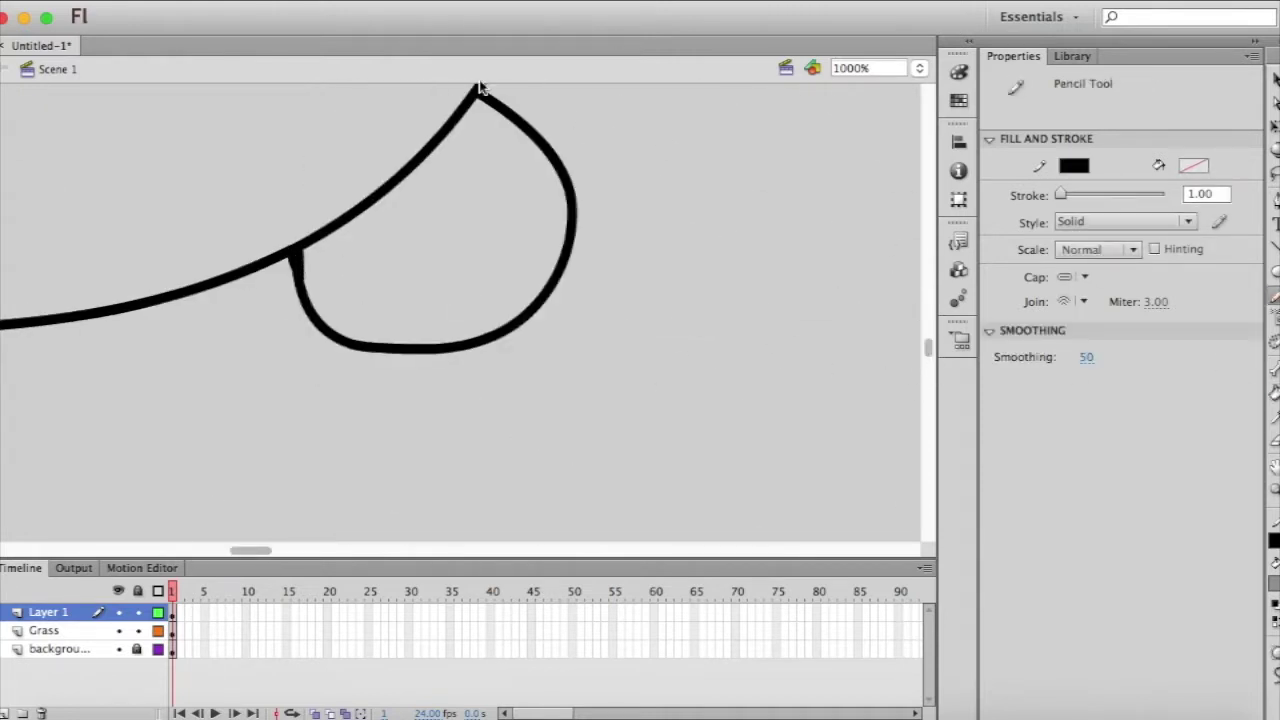
key(k)
click(550, 275)
- Zoom back out to 100% and fill the mouse's nose red
drag(928, 345, 928, 344)
scroll(420, 363, left, 10)
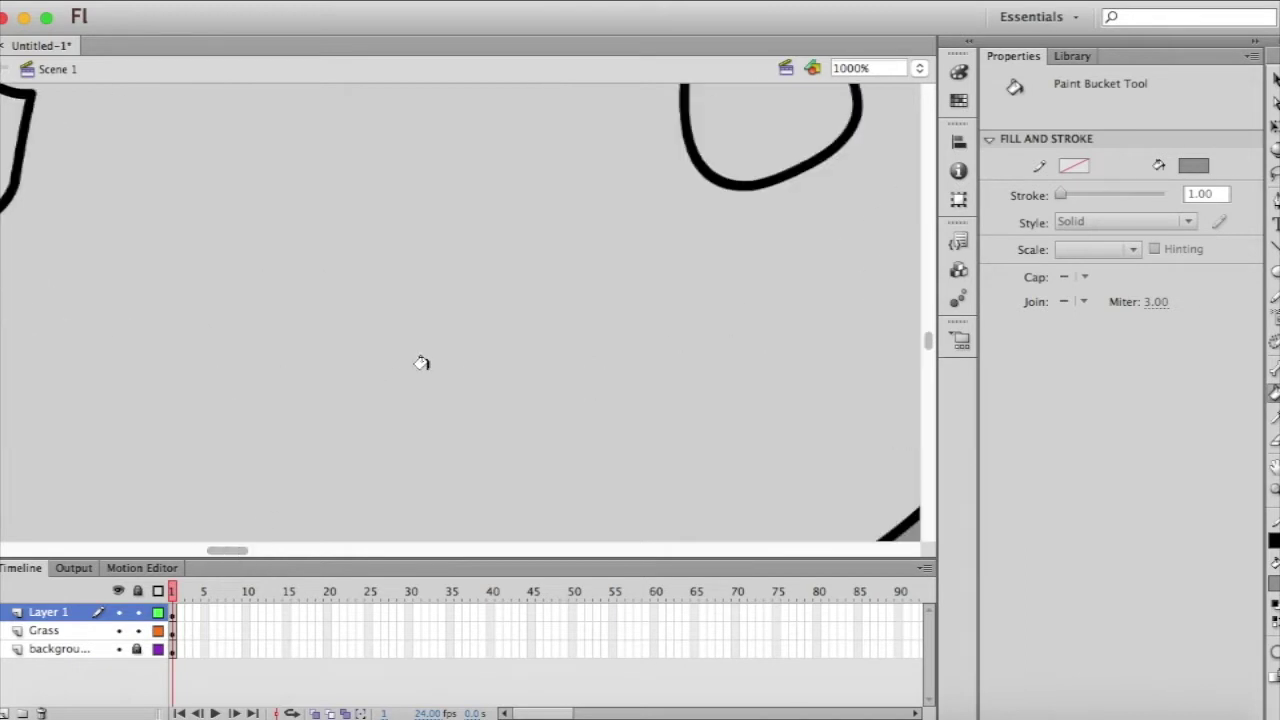
scroll(503, 323, up, 5)
scroll(862, 430, left, 3)
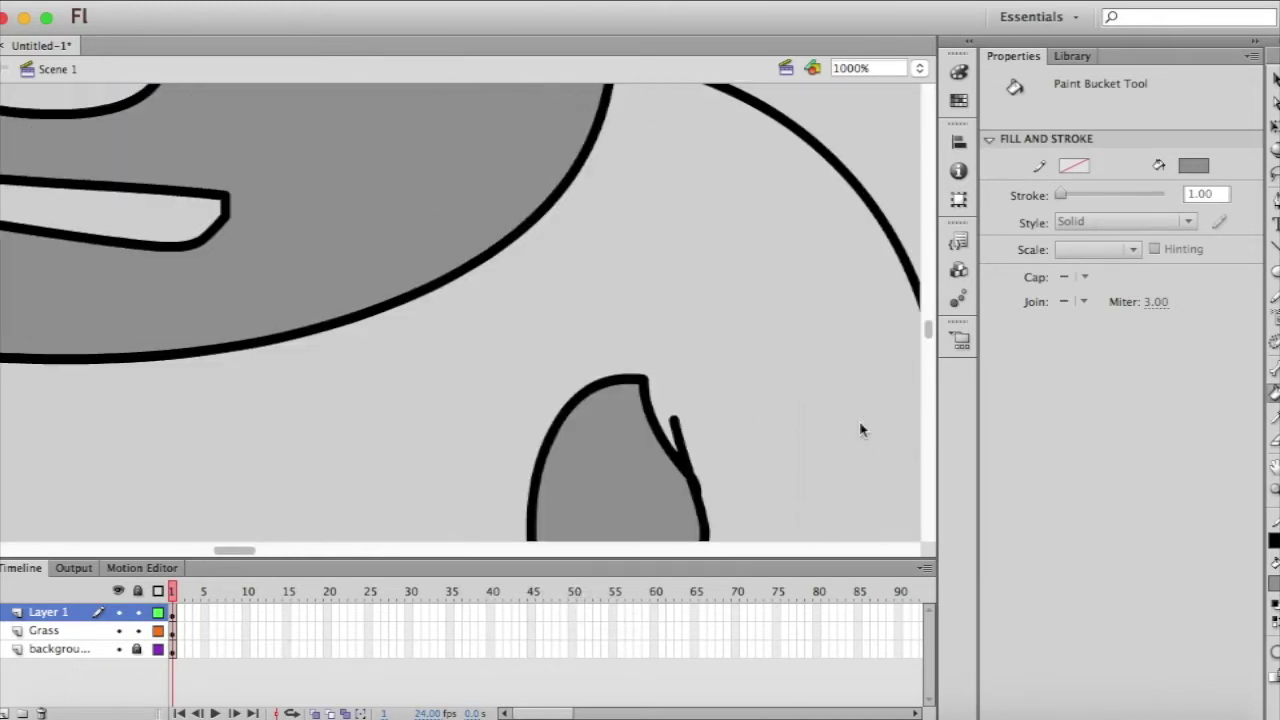
key(super+1)
click(1274, 582)
click(1137, 481)
click(413, 283)
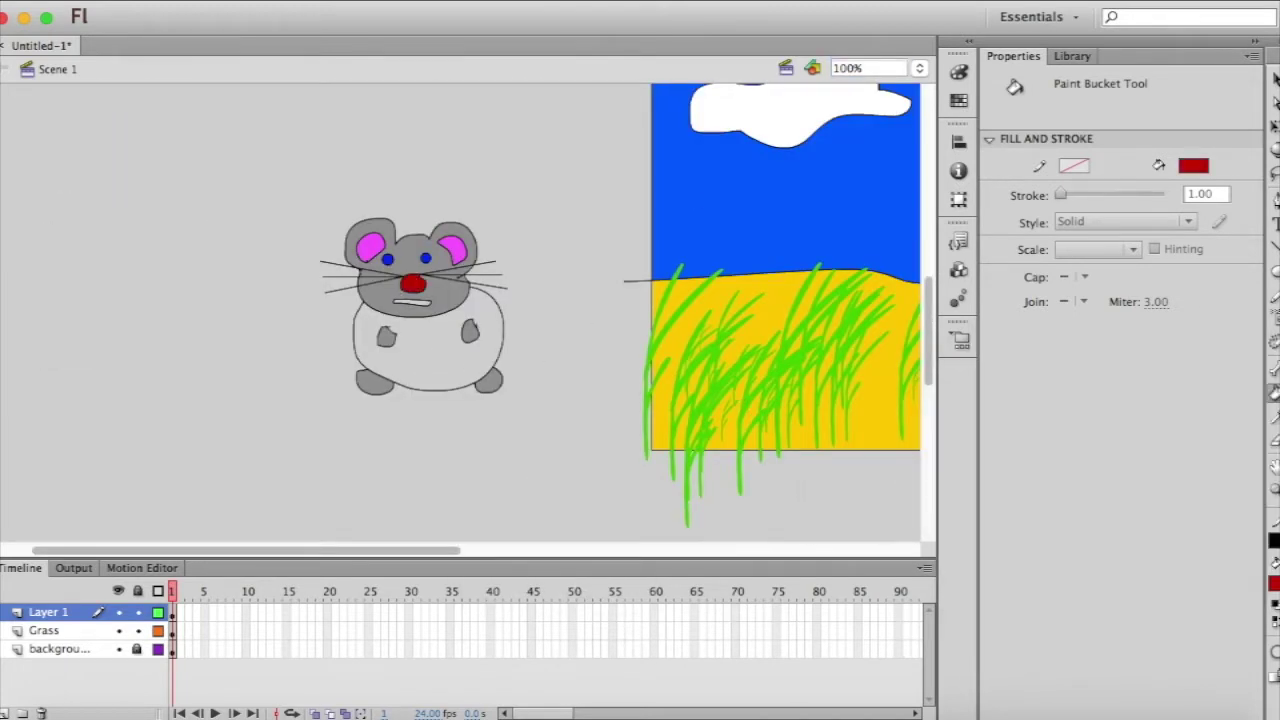
- Add a black mouth line with the Pencil, fill the remaining outlined area grey, and zoom out
click(1193, 165)
click(988, 378)
scroll(420, 270, up, 5)
scroll(525, 414, down, 5)
scroll(525, 414, down, 5)
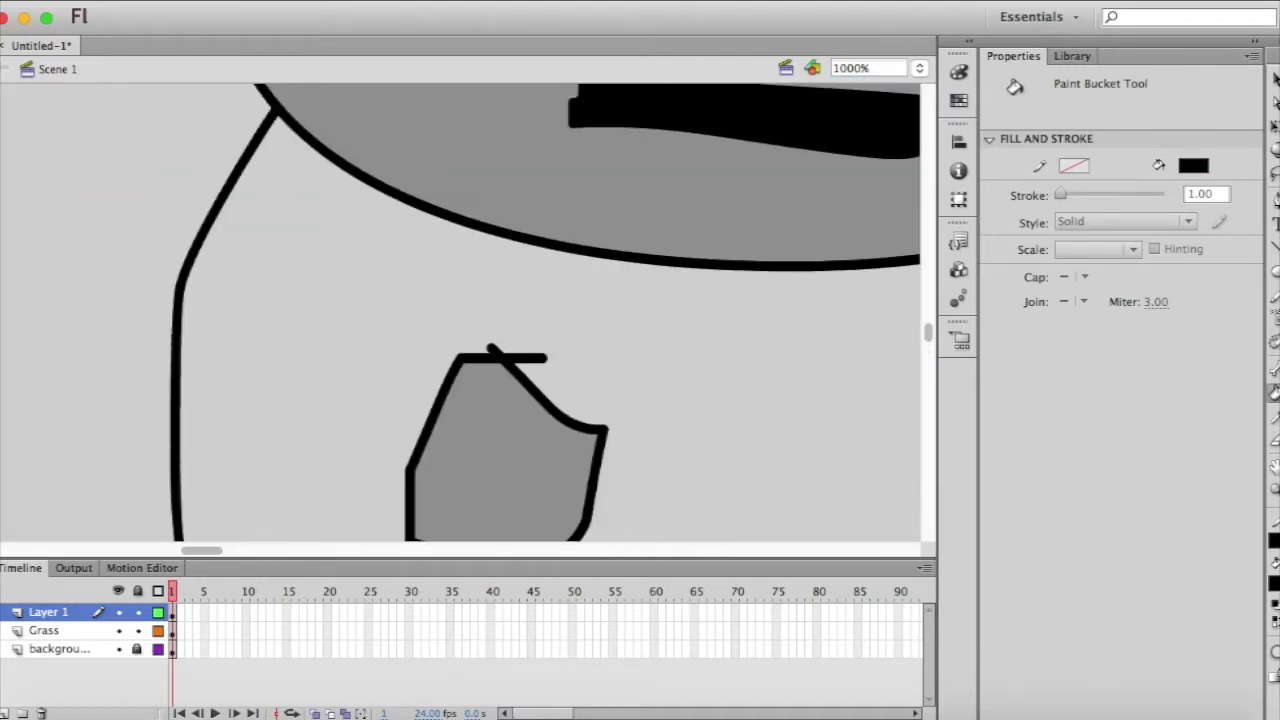
key(y)
scroll(287, 557, right, 3)
scroll(269, 331, down, 5)
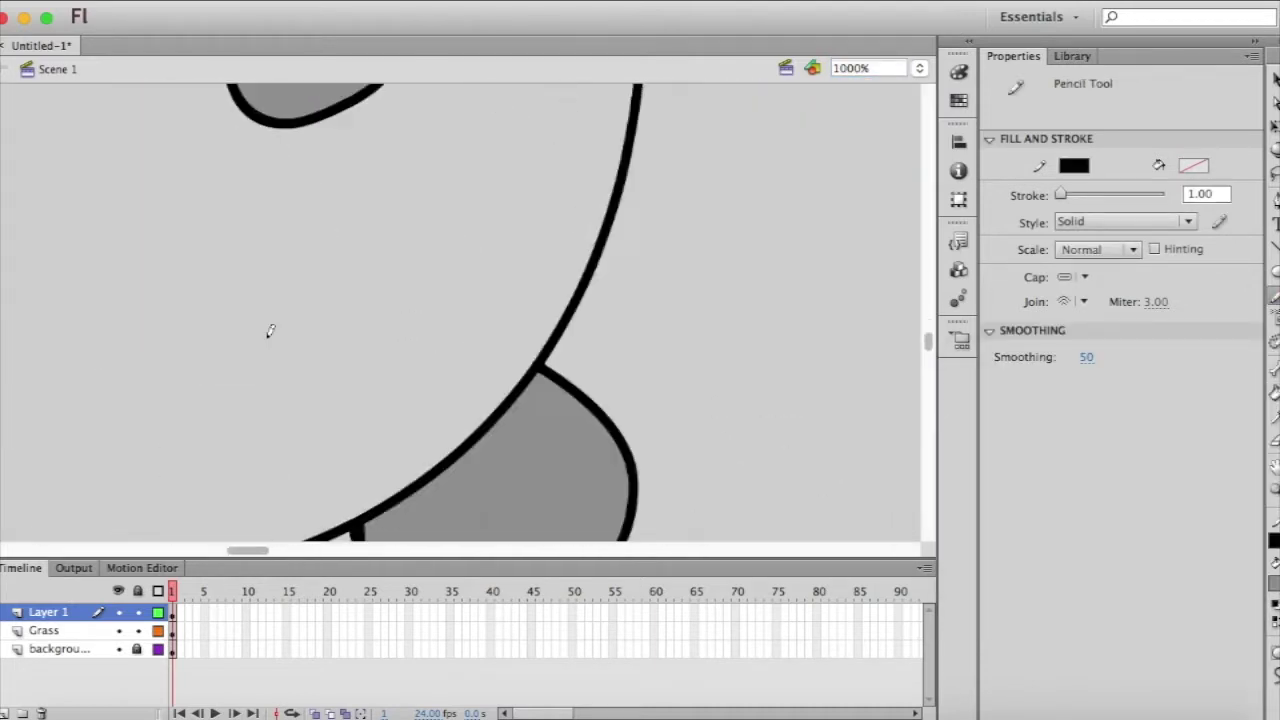
scroll(269, 331, left, 3)
key(k)
click(765, 395)
key(super+1)
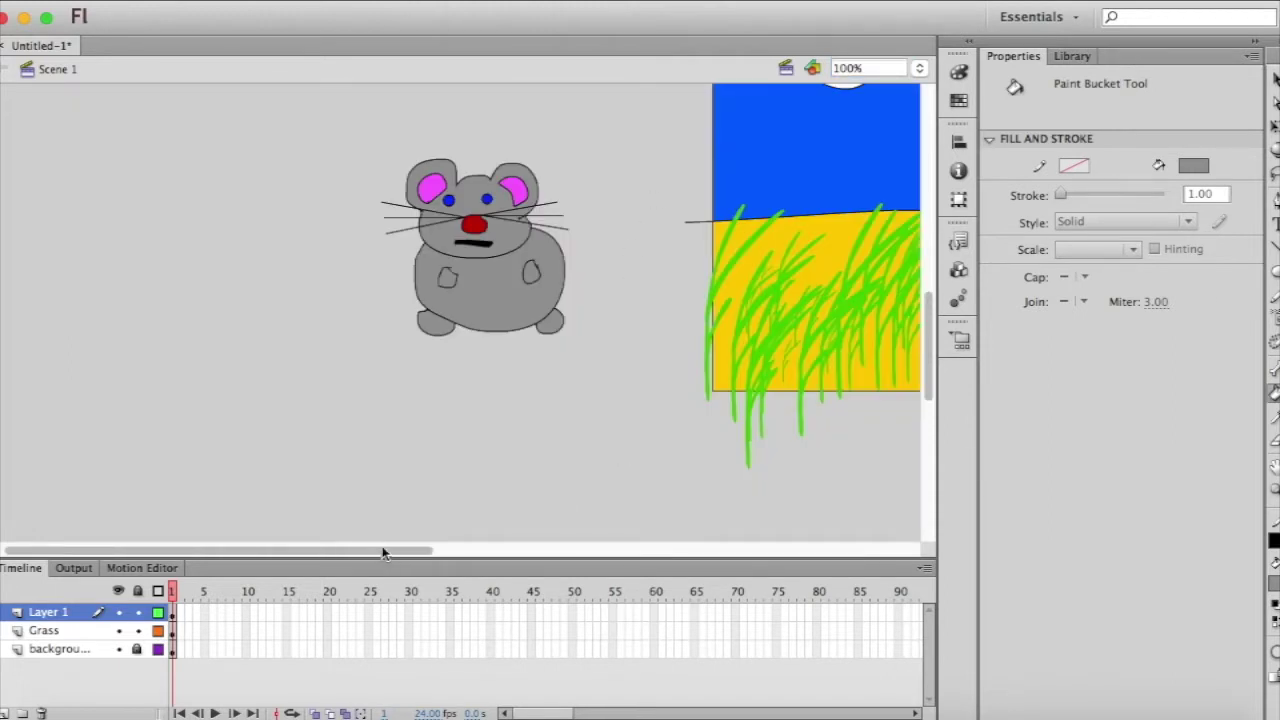
- Marquee-select the whole mouse and convert it to a Graphic symbol named 'mouse'
drag(383, 552, 463, 555)
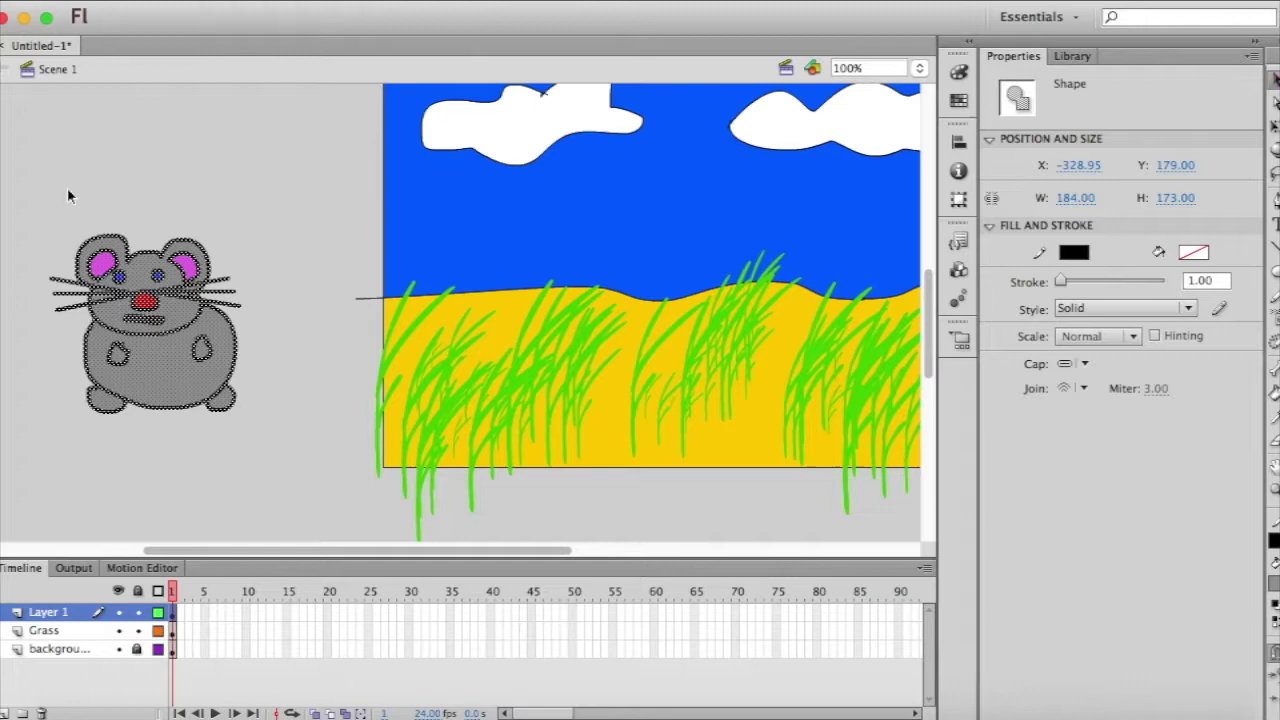
drag(44, 208, 277, 443)
right_click(166, 367)
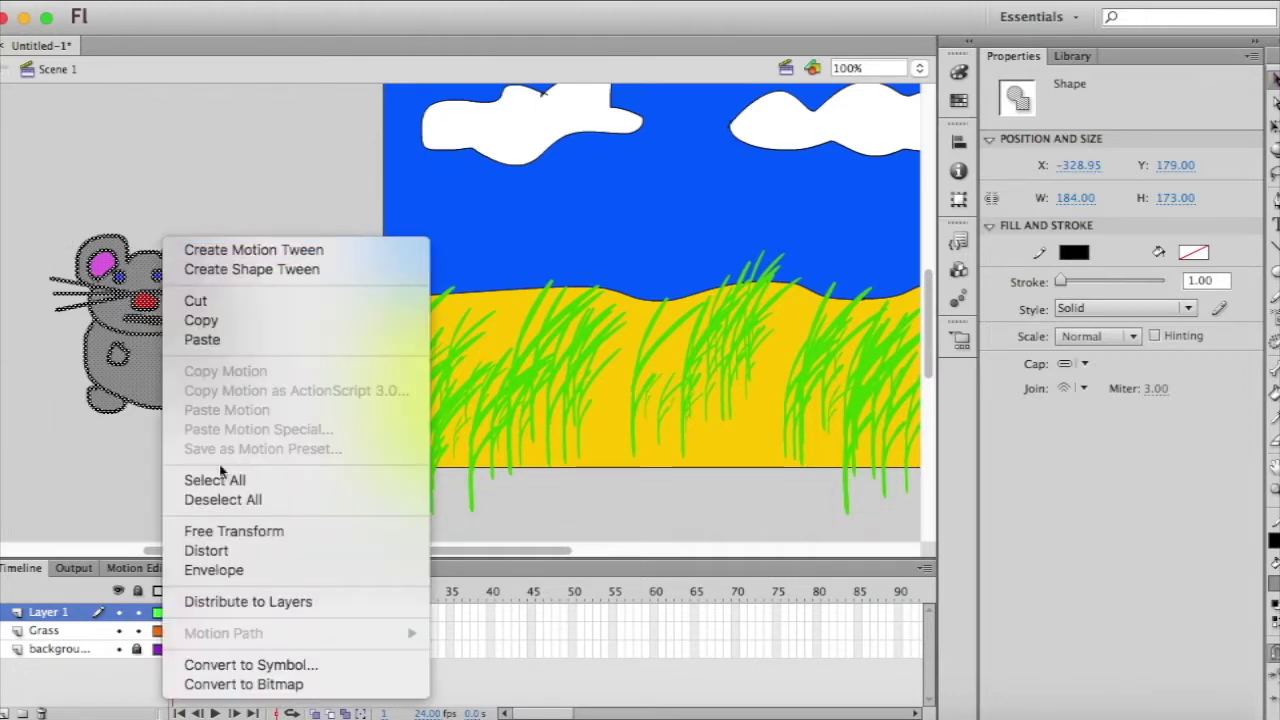
click(291, 668)
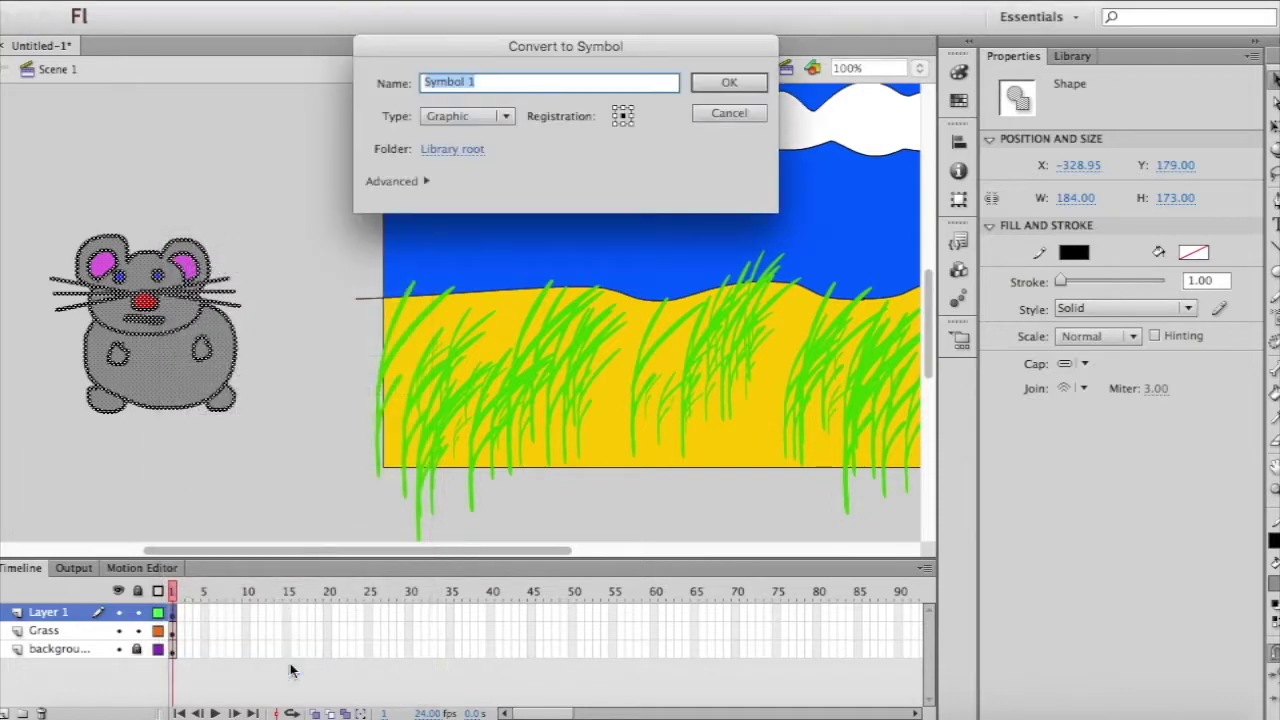
text(mouse)
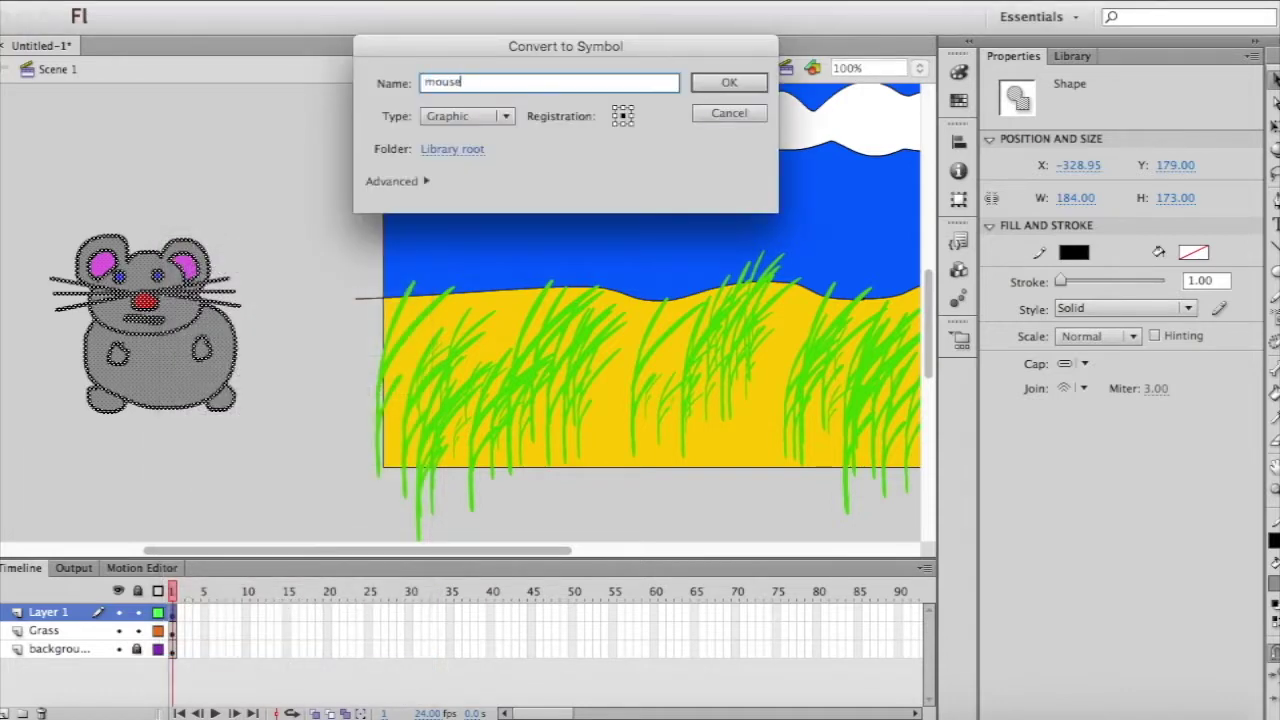
click(722, 82)
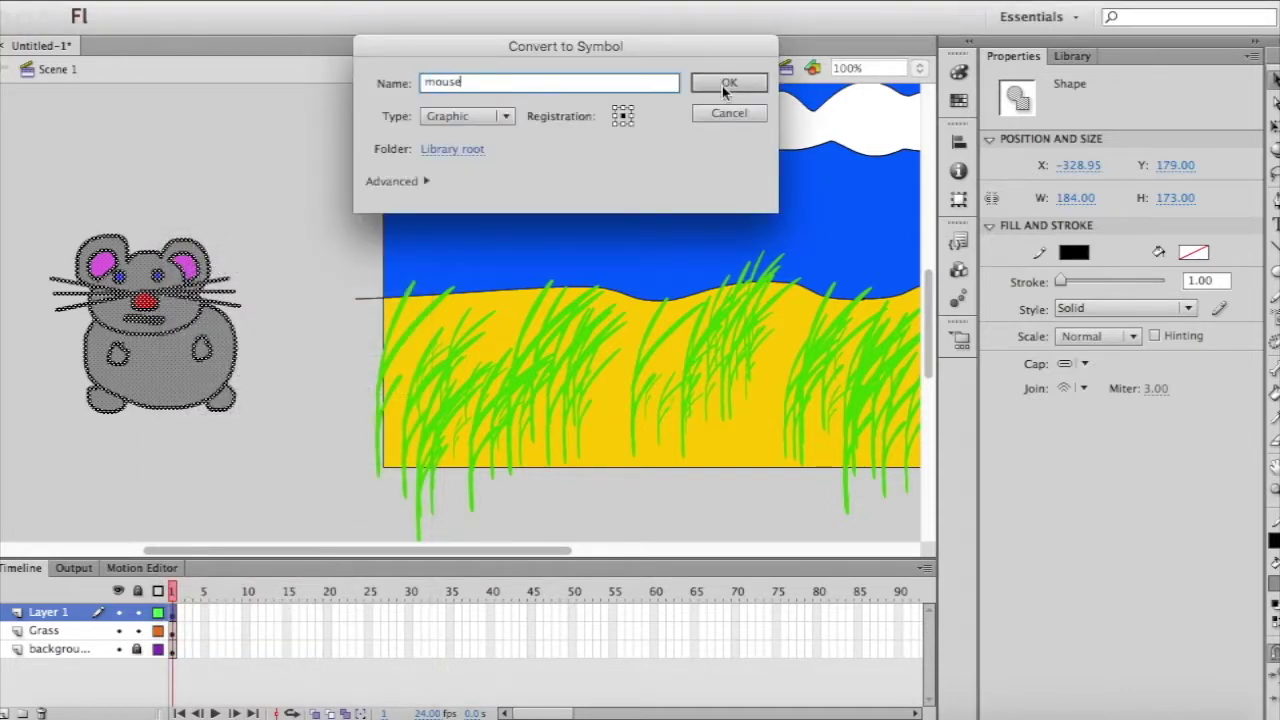
click(725, 86)
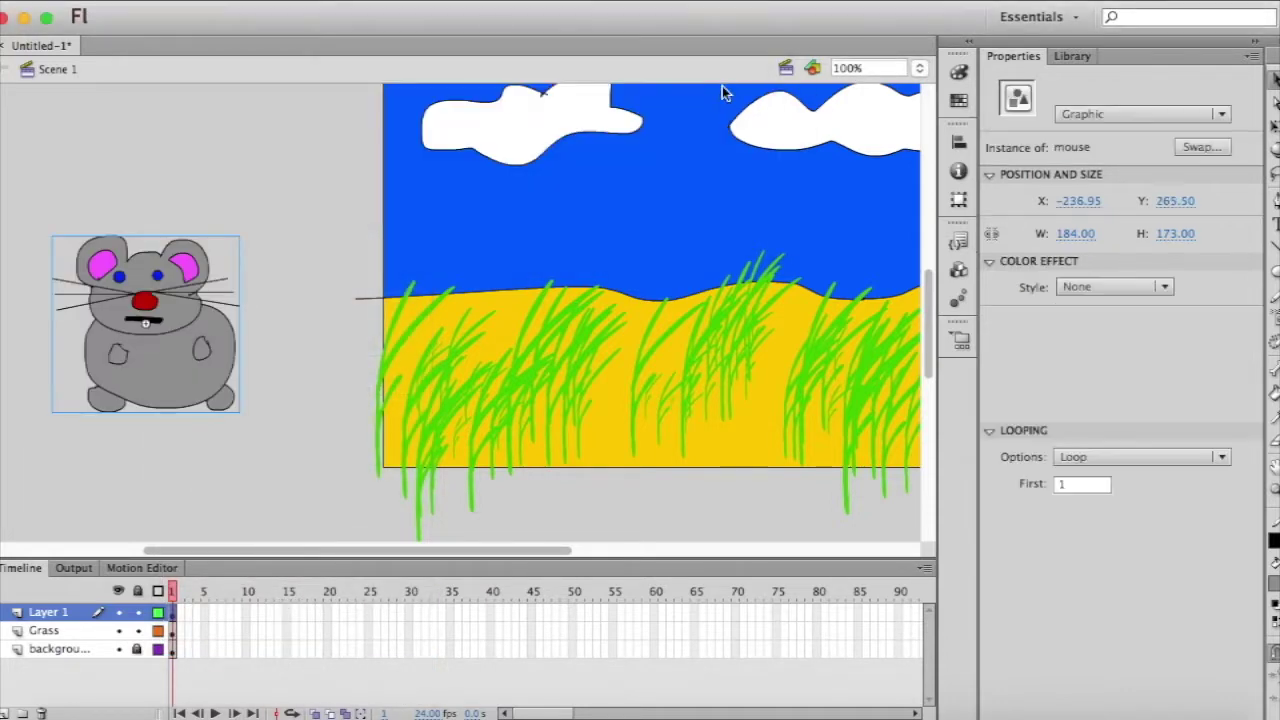
- Distribute the mouse instance to its own layer, then edit the mouse symbol in place
right_click(175, 338)
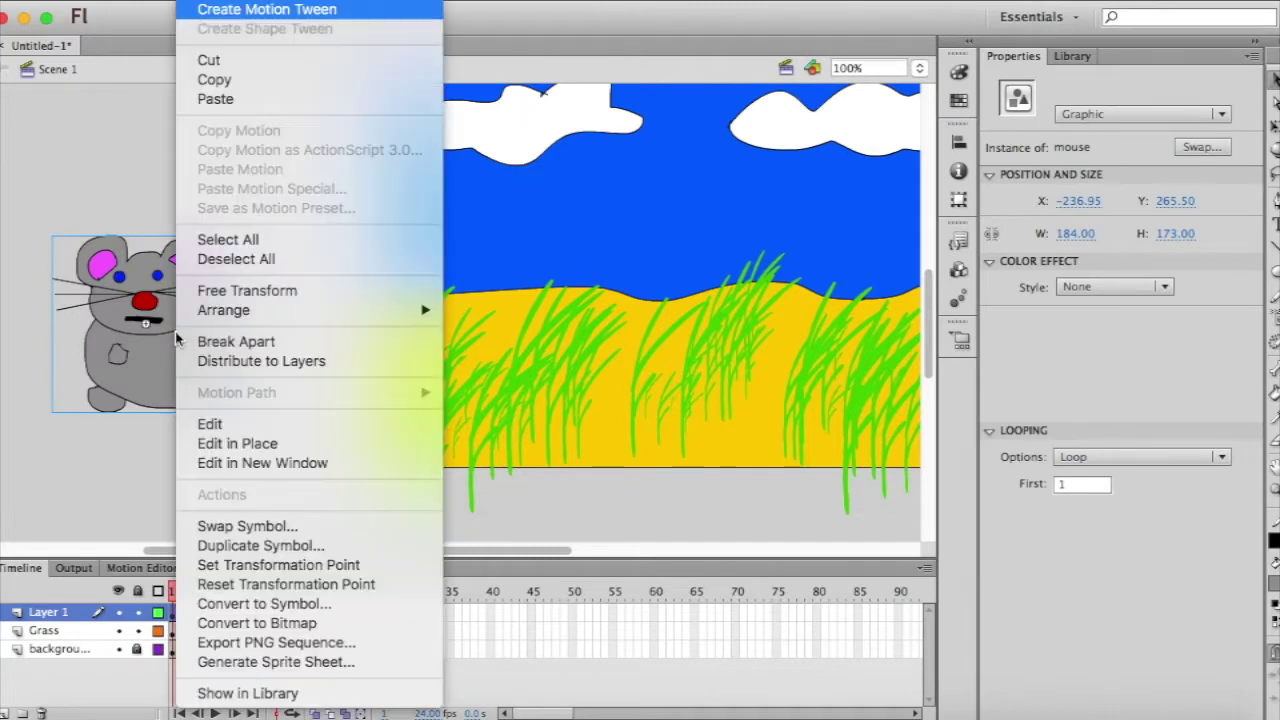
click(229, 362)
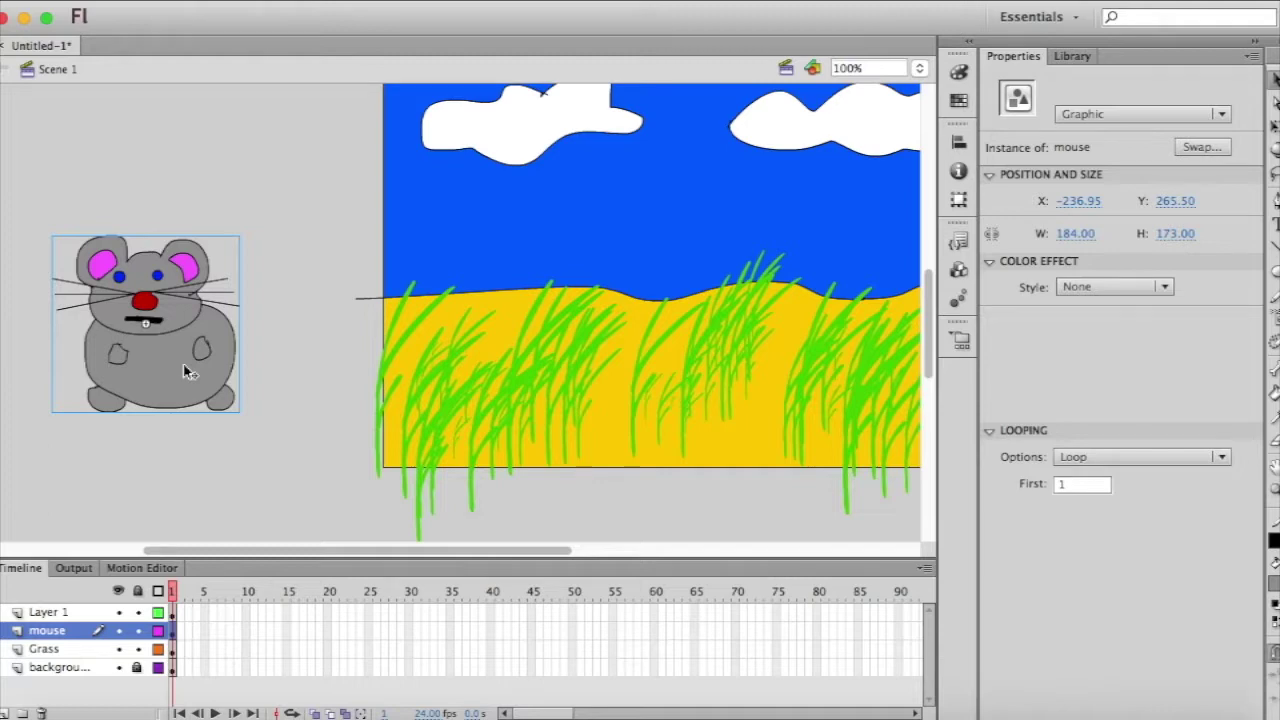
double_click(184, 370)
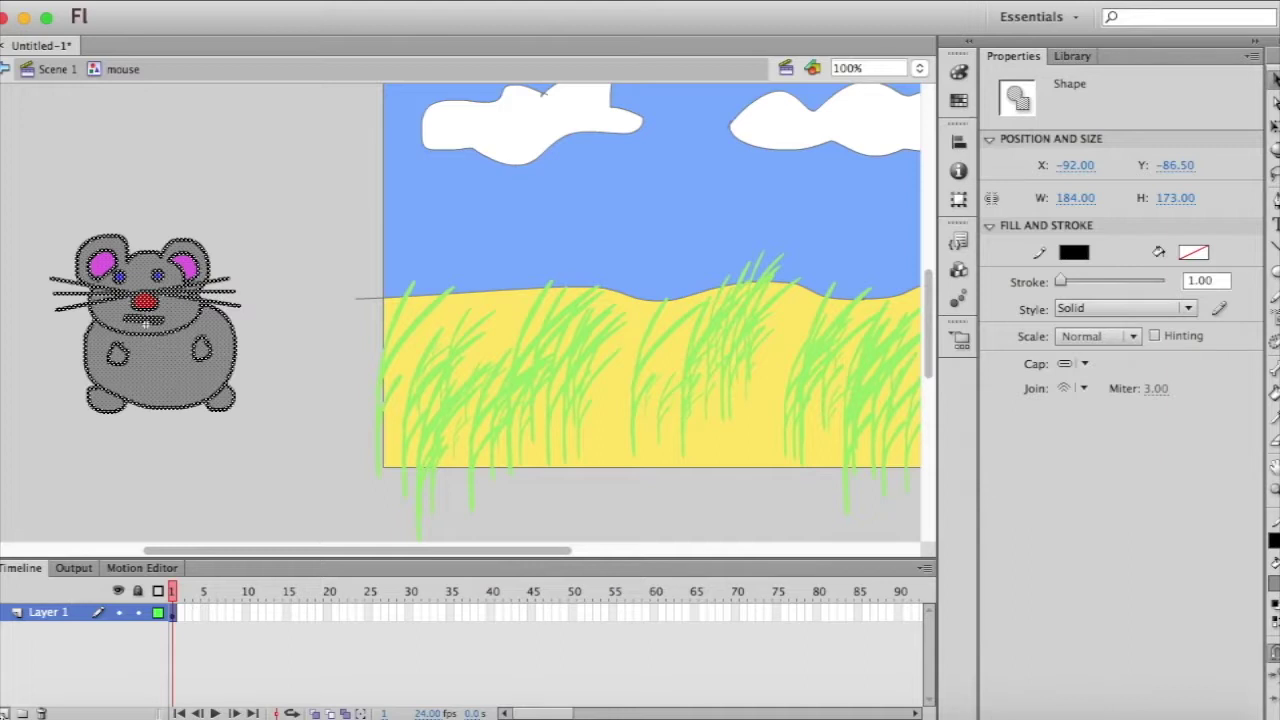
- Add a new layer named Tail and move it below Layer 1
click(6, 713)
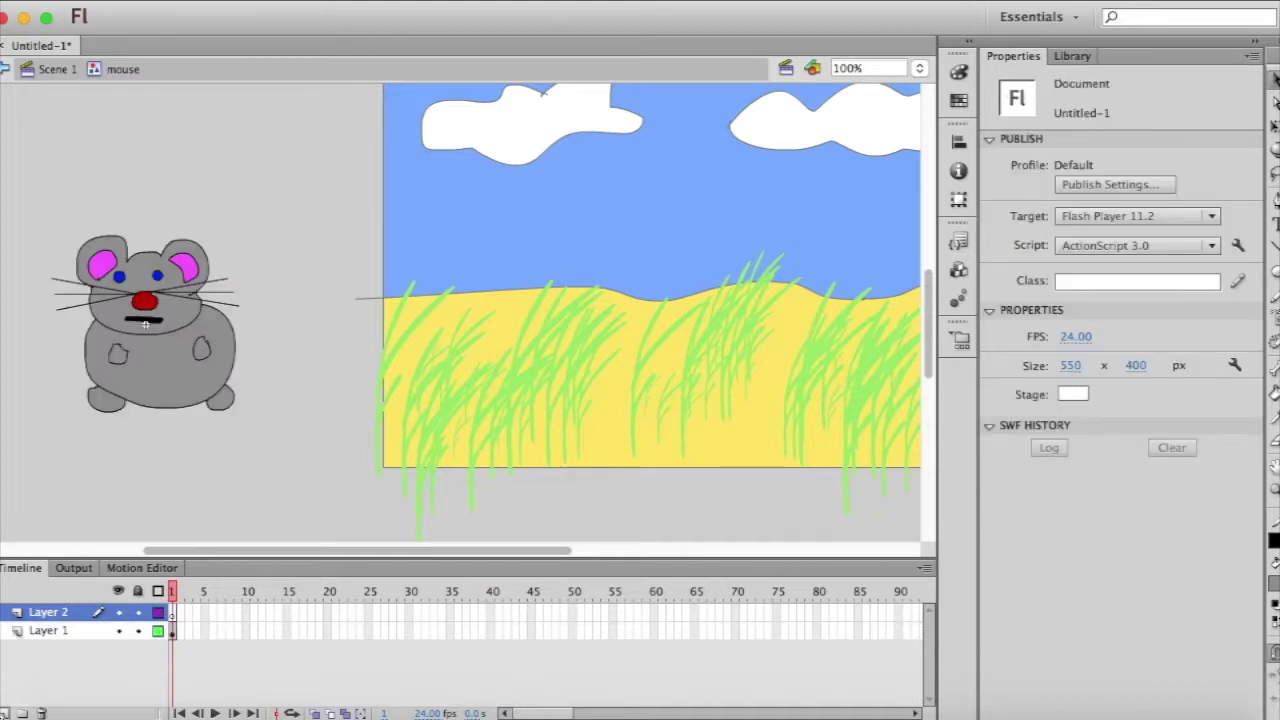
double_click(55, 613)
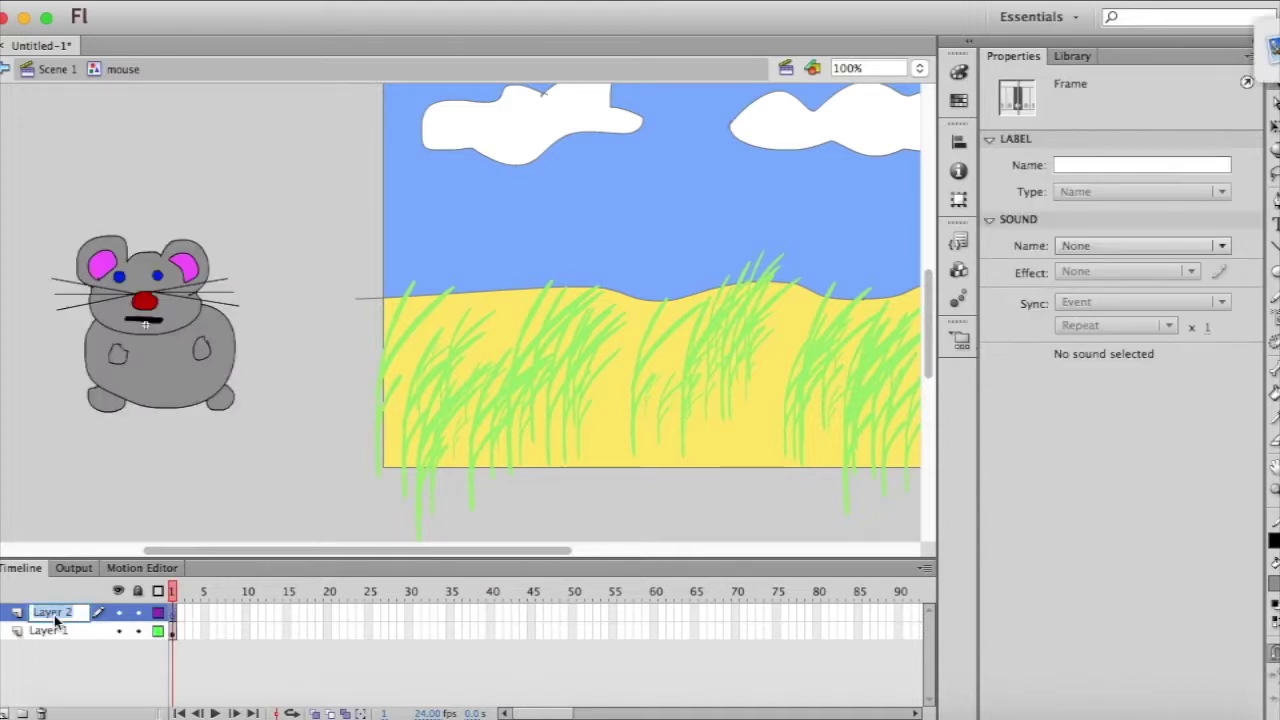
text(Tail)
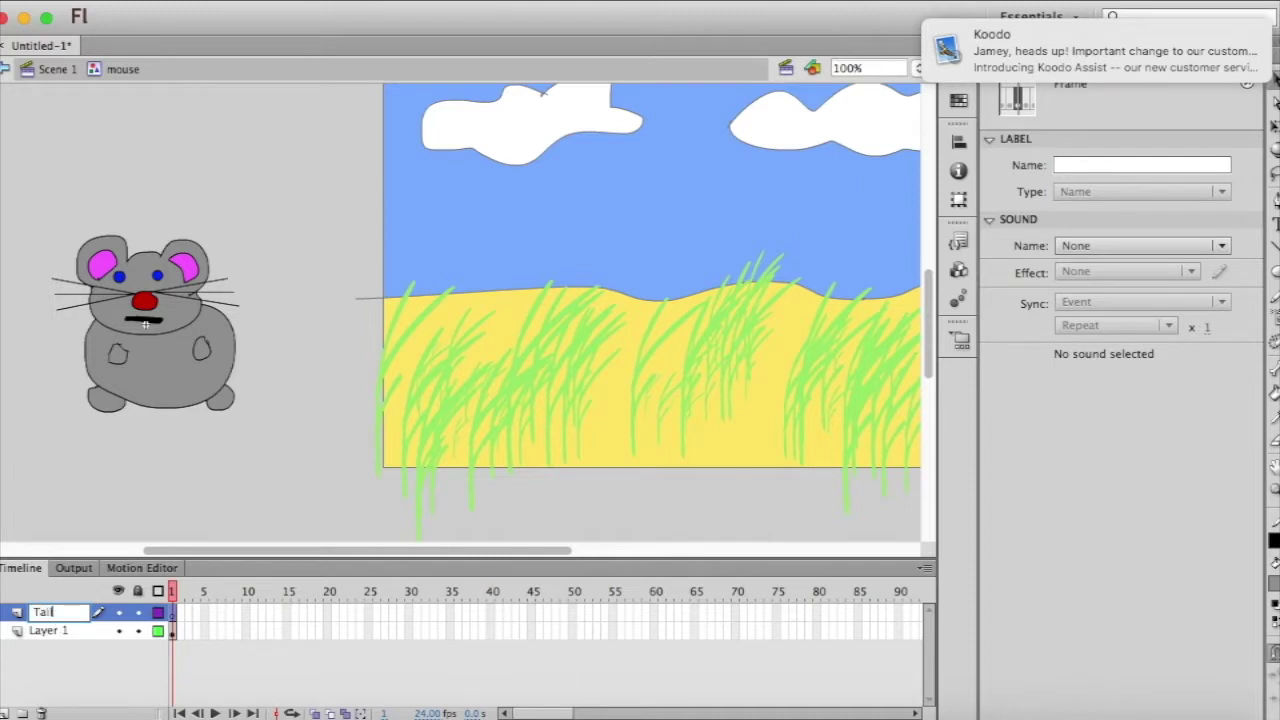
key(Return)
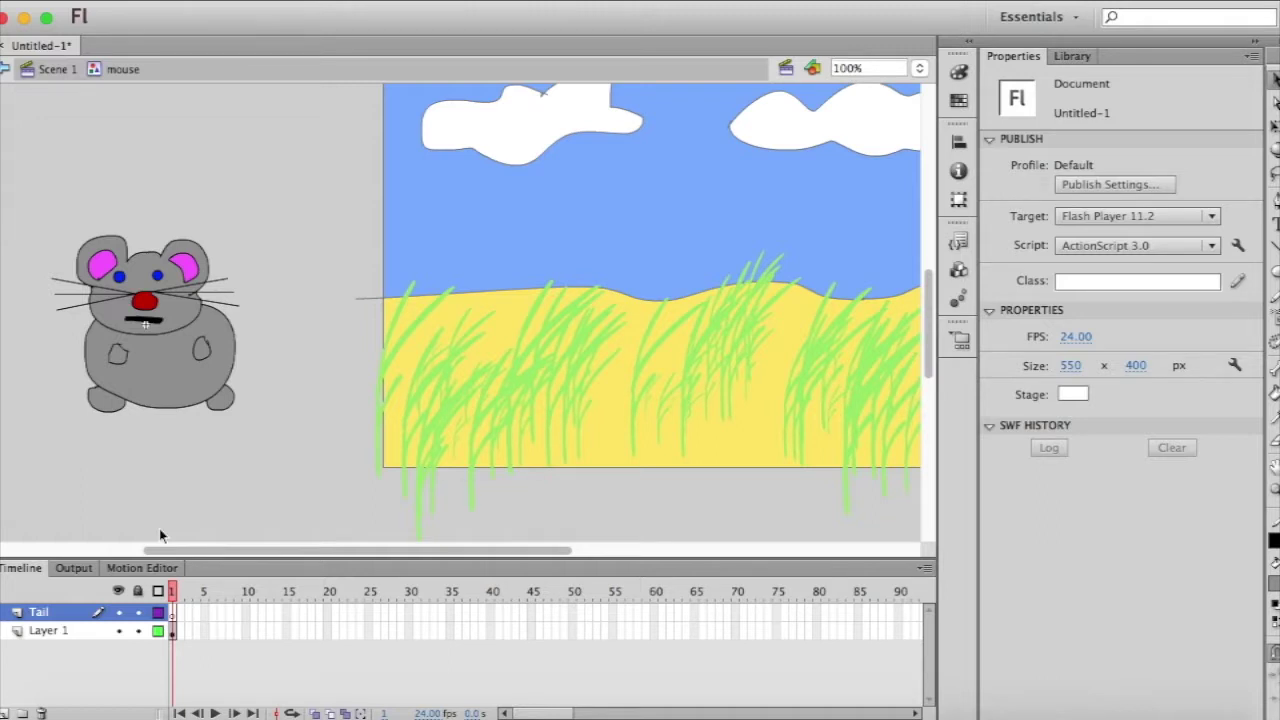
click(42, 617)
drag(42, 617, 42, 650)
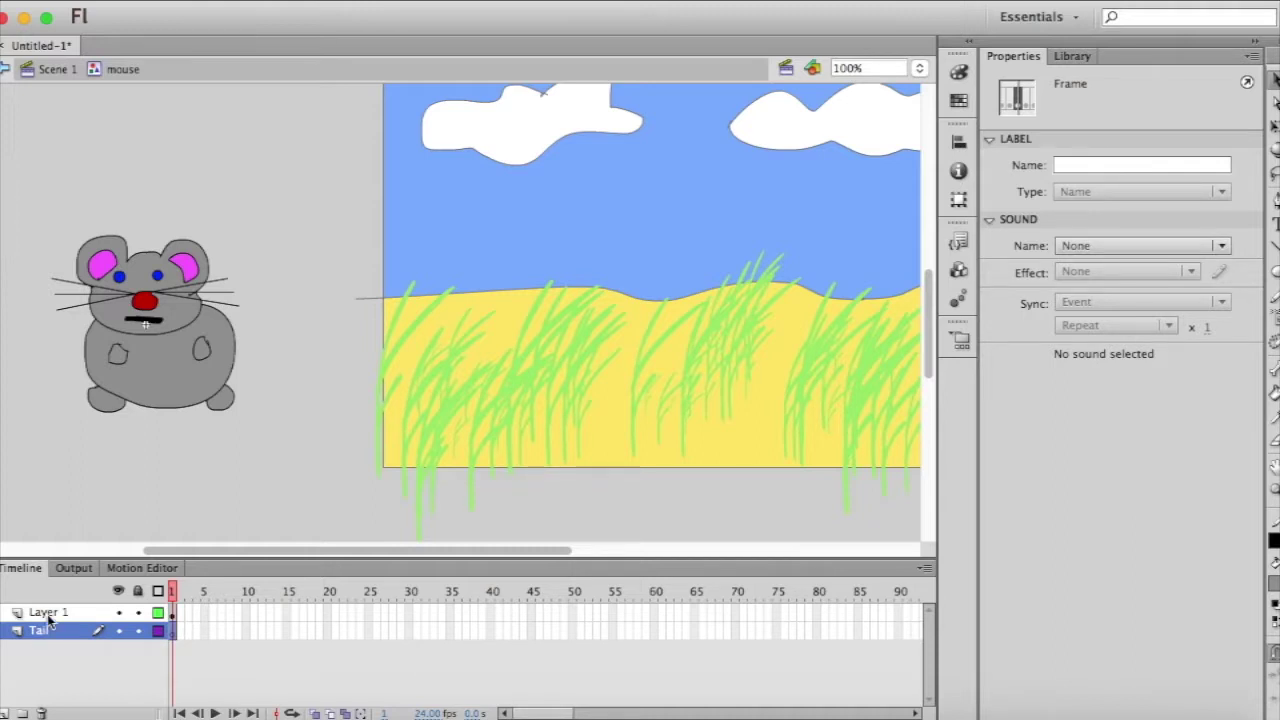
- Rename Layer 1 to Body
double_click(49, 613)
text(Body)
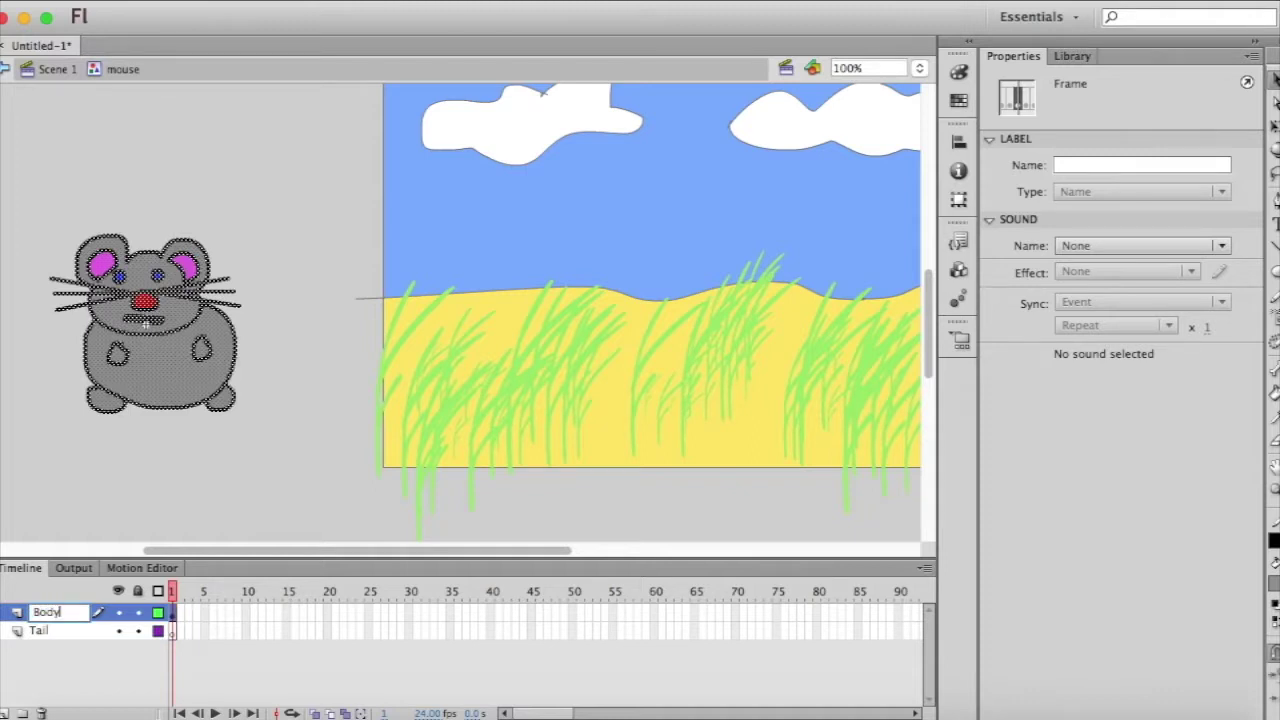
key(Return)
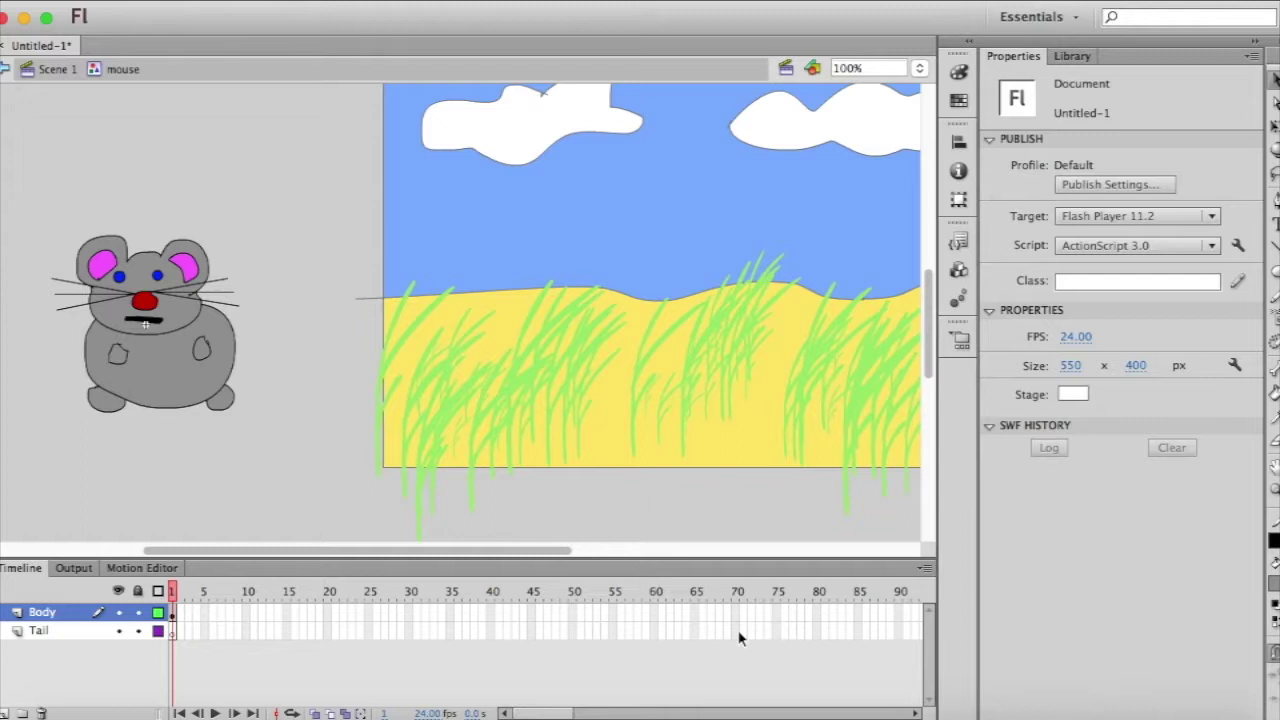
- Select frames up to 70 on both Body and Tail layers and insert frames
drag(740, 636, 163, 620)
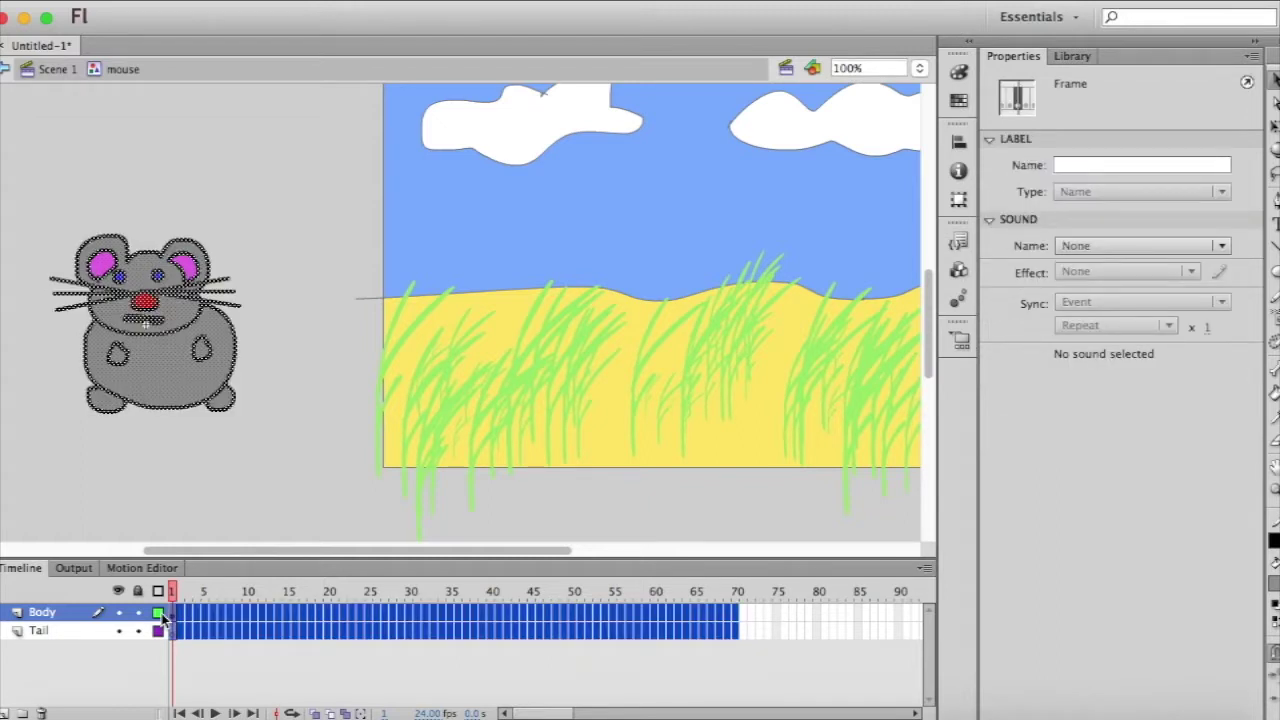
right_click(356, 626)
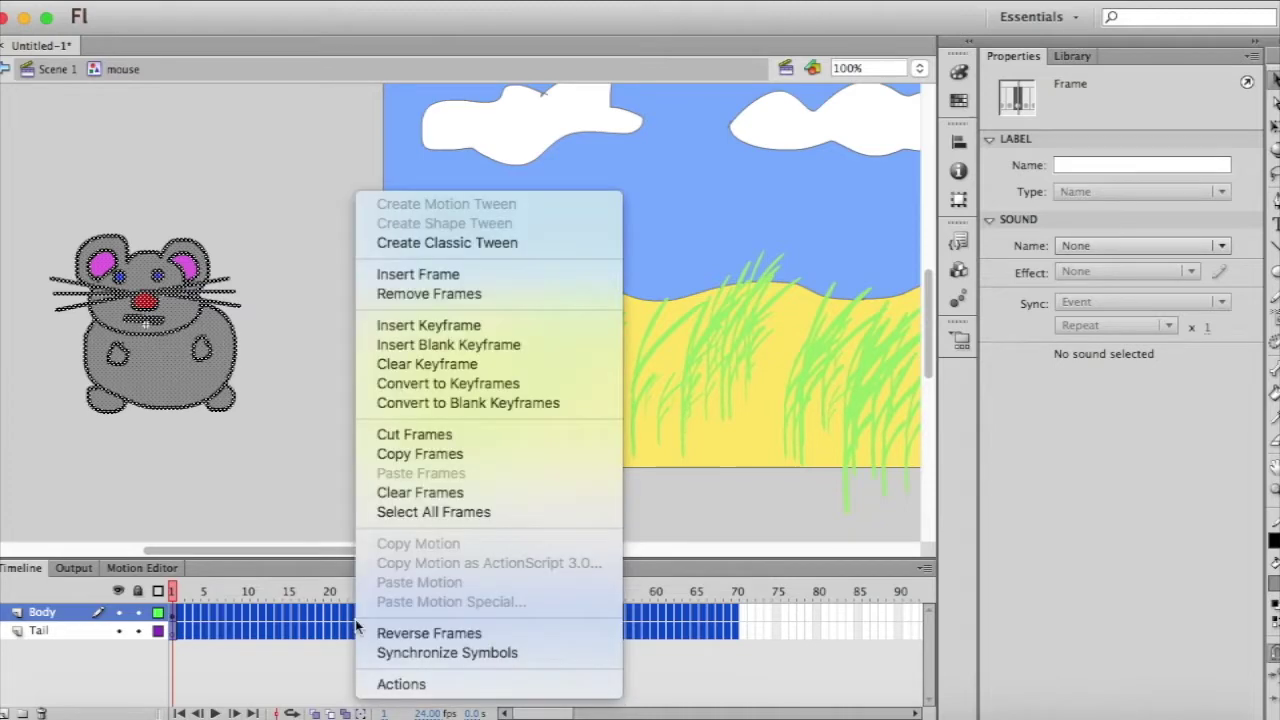
click(432, 279)
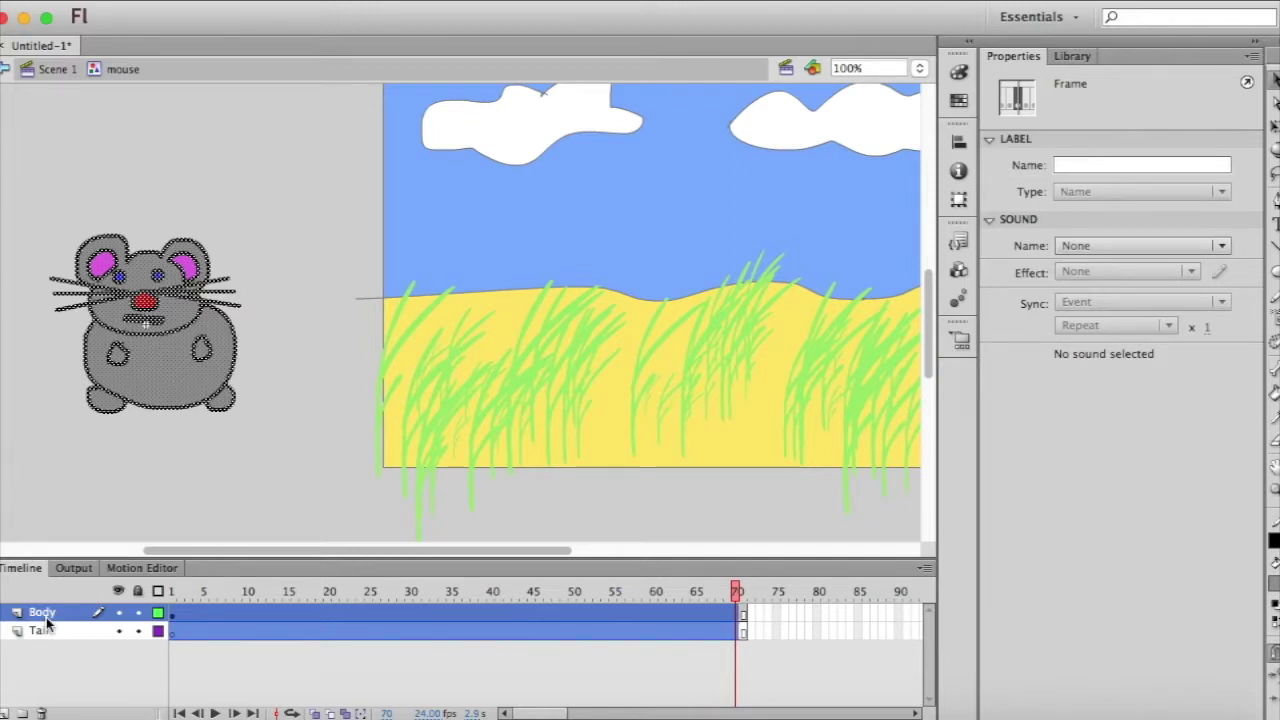
- Show the Body layer as outlines, then brush a grey curving tail on the Tail layer
click(157, 614)
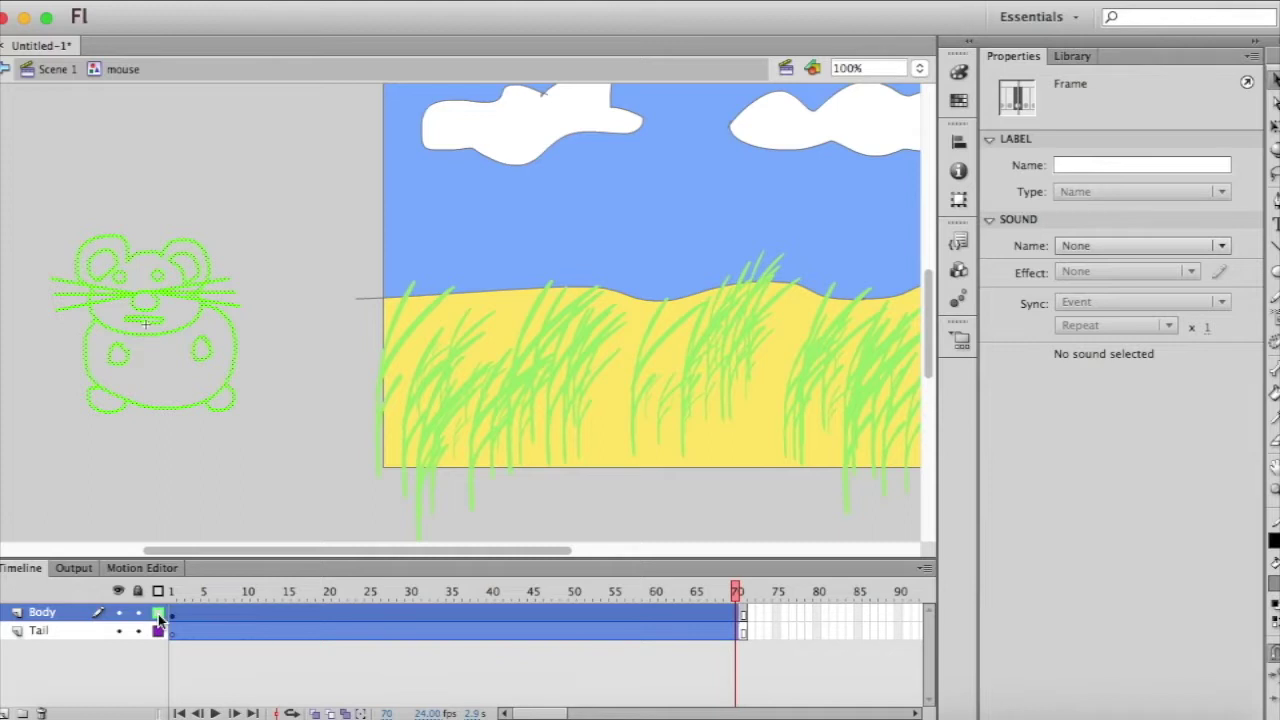
click(80, 636)
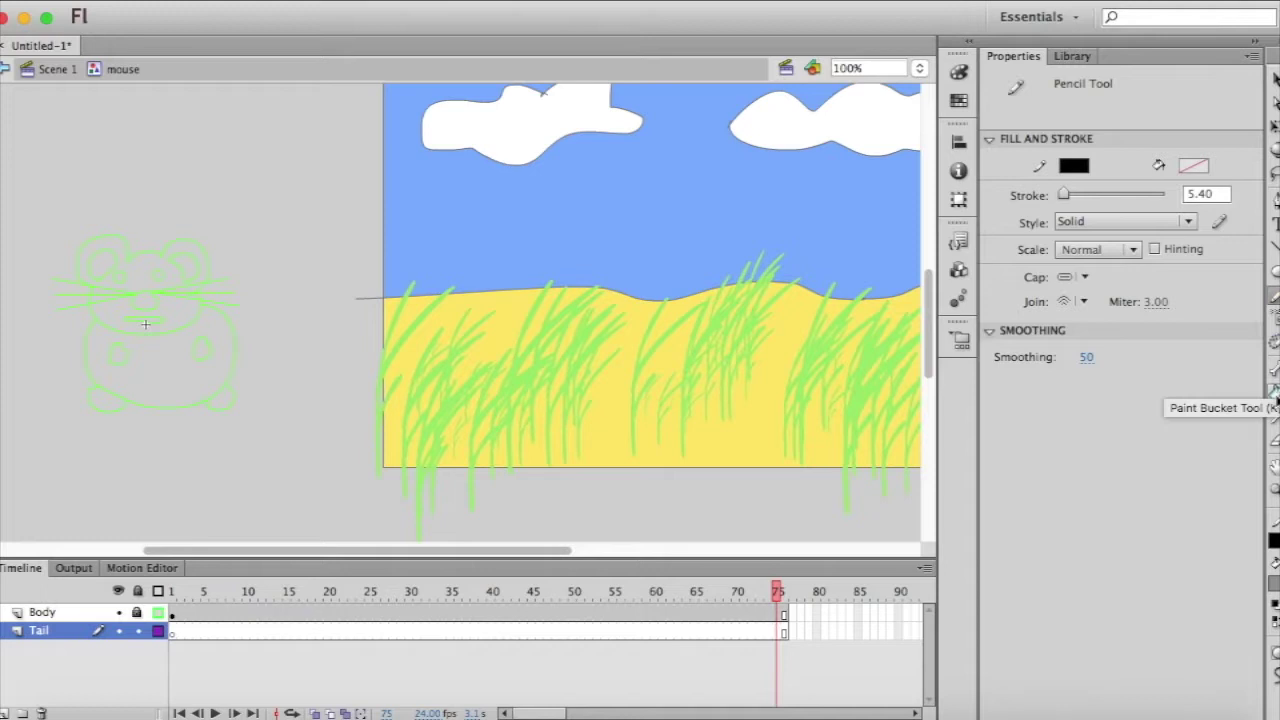
click(1274, 318)
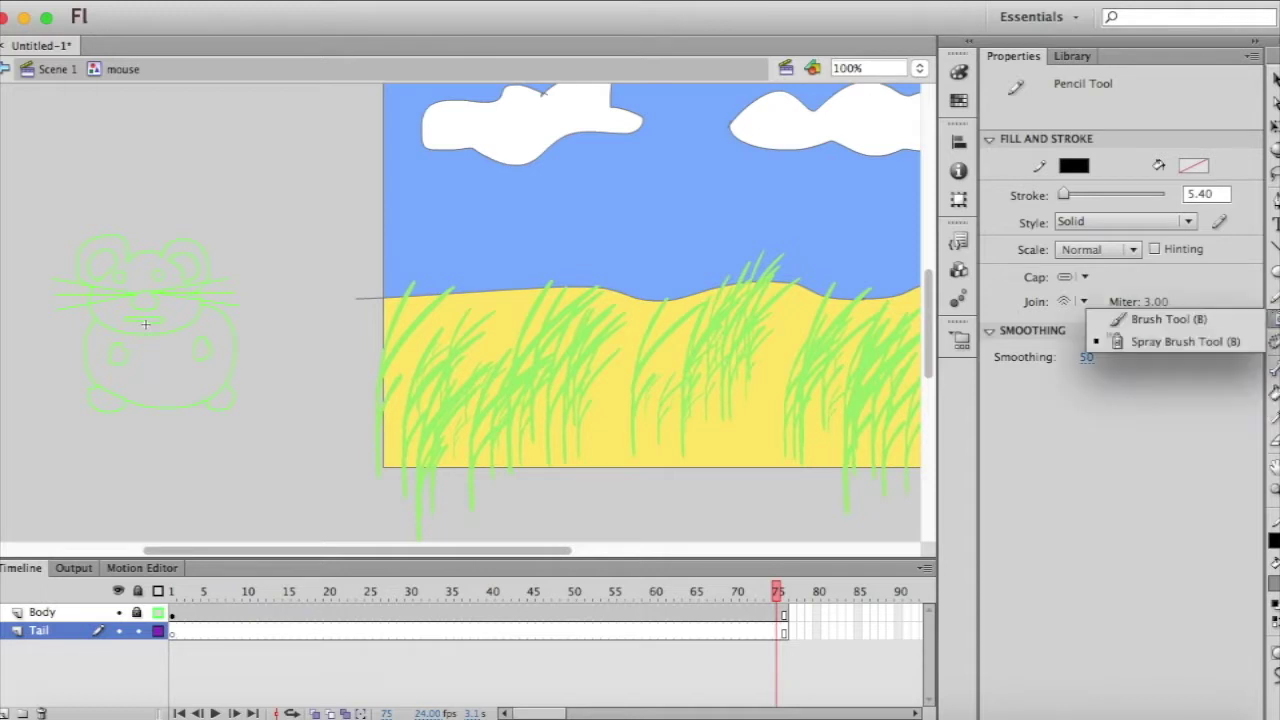
click(1199, 320)
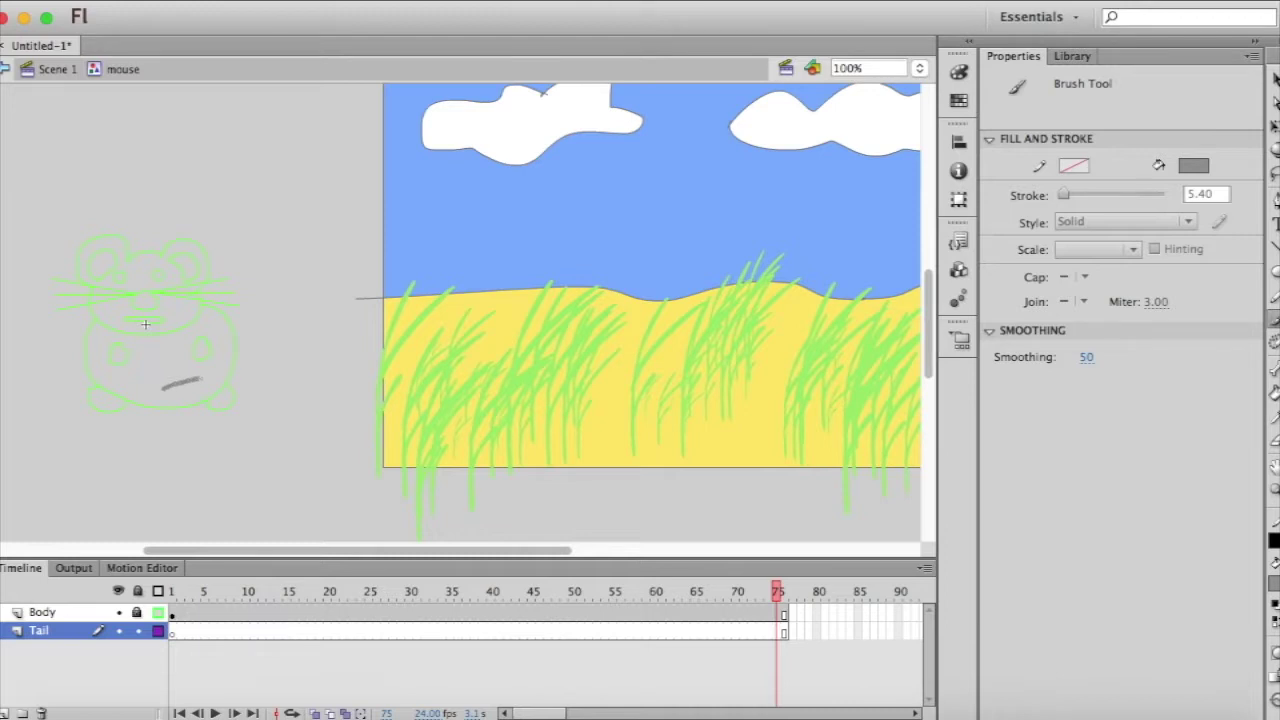
mouse_move(200, 378)
mouse_down()
mouse_move(255, 357)
mouse_move(283, 310)
mouse_move(346, 278)
mouse_up()
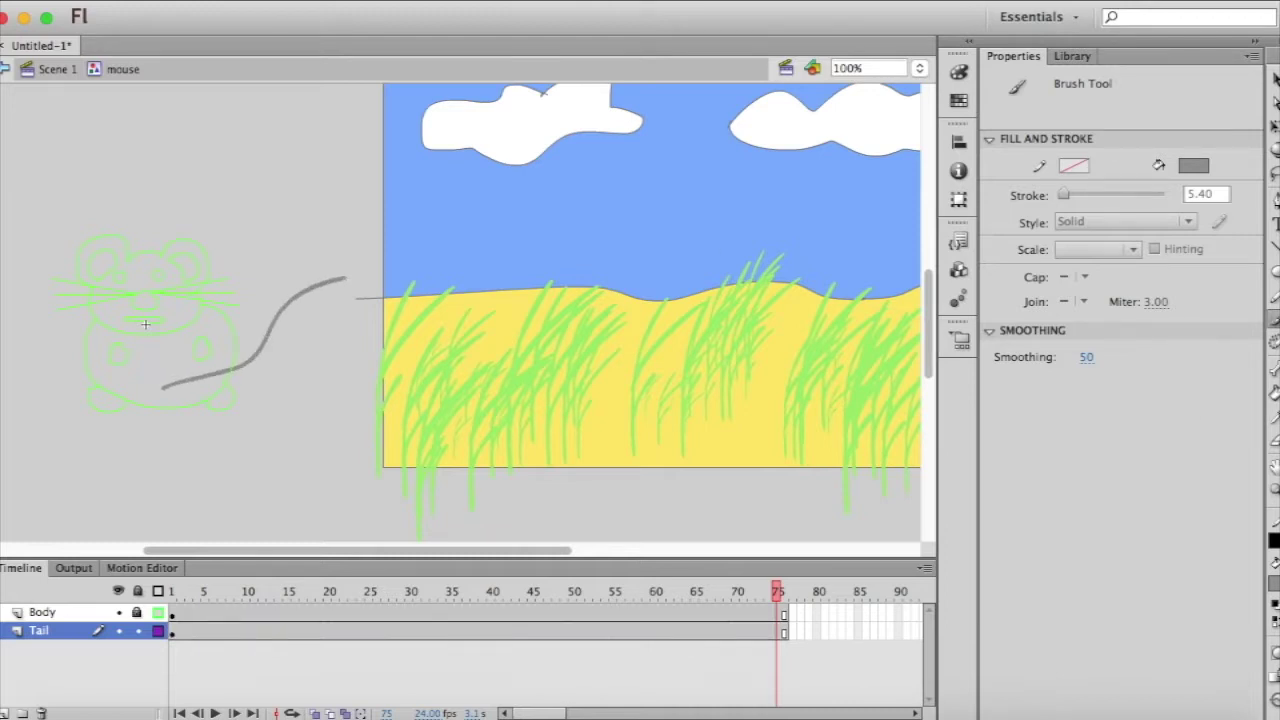
- Drag four linked IK bones along the tail, from its base up to its tip
click(1274, 368)
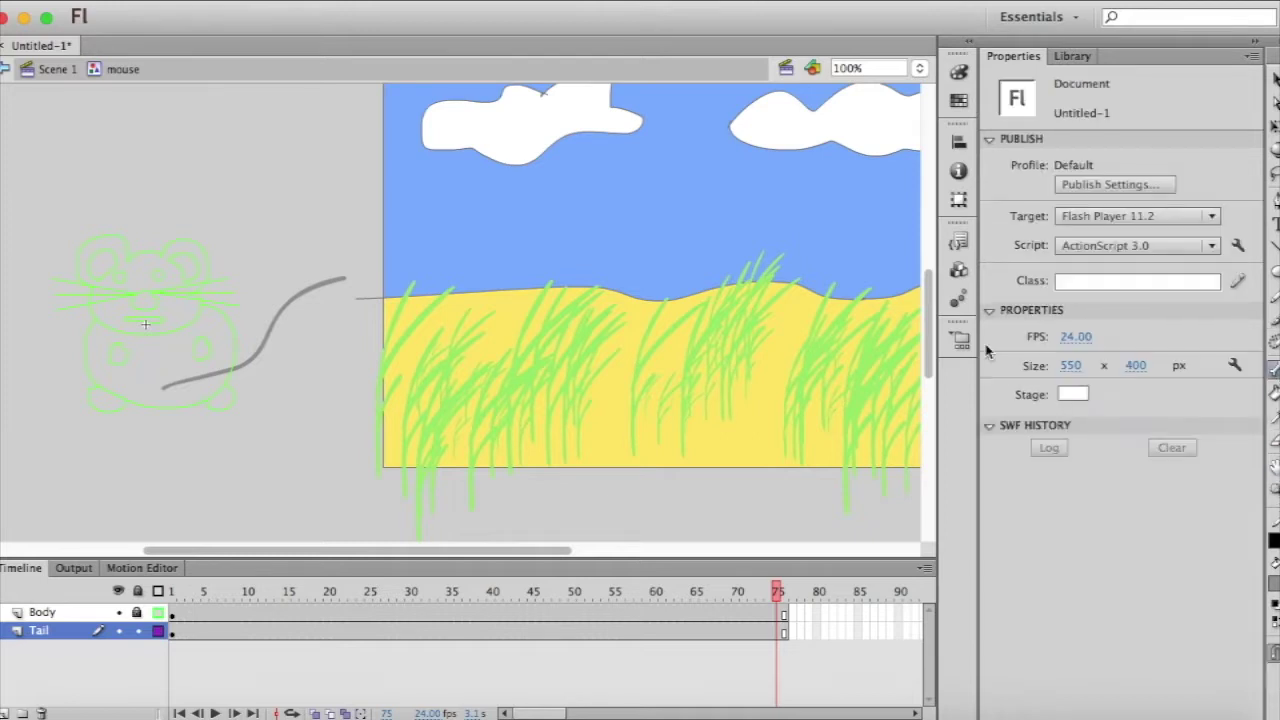
drag(162, 389, 275, 320)
drag(275, 320, 294, 298)
drag(294, 298, 318, 286)
drag(318, 286, 346, 280)
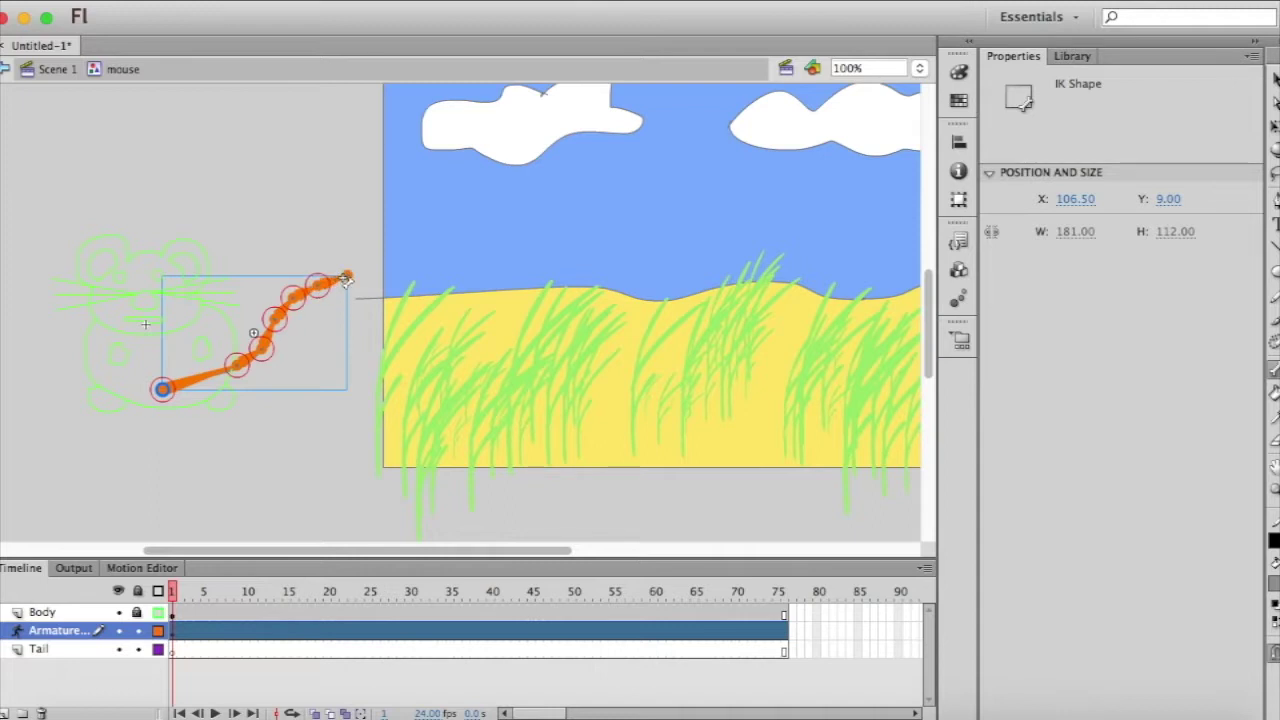
- Pose the tail bent downward at frame 9, then curved down and left at frame 18
click(176, 632)
click(184, 593)
drag(187, 593, 237, 593)
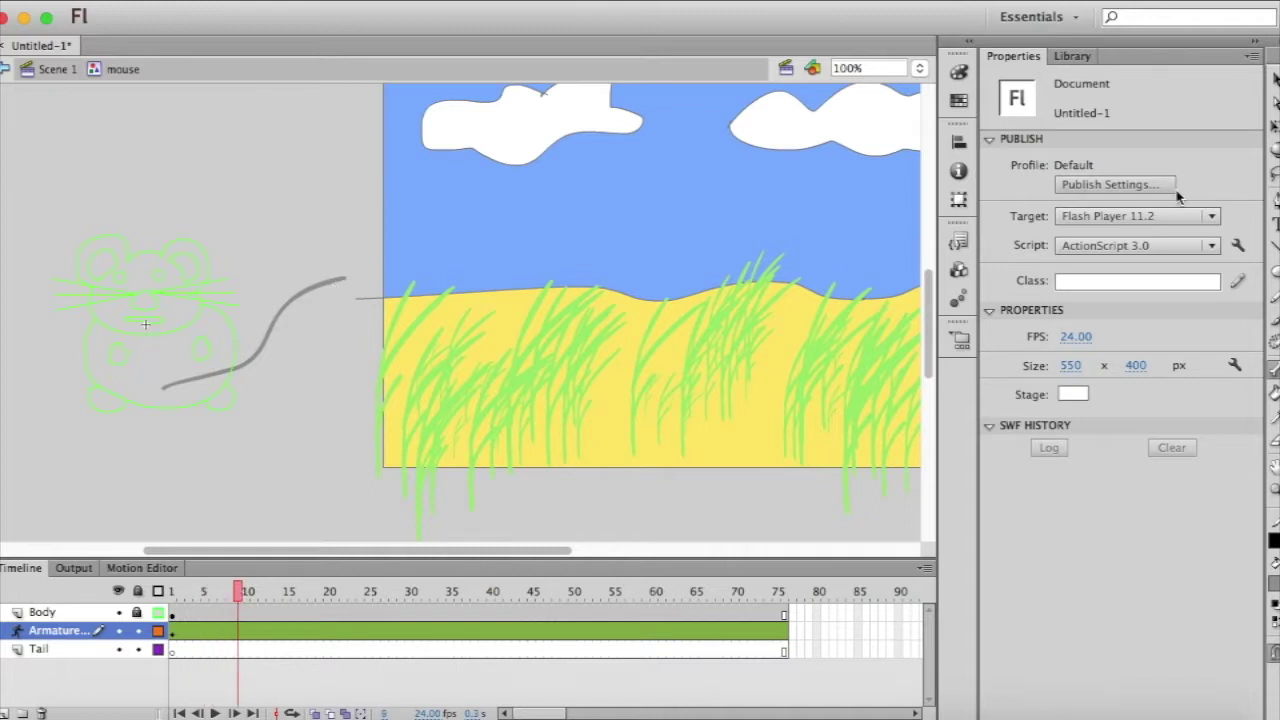
click(1275, 83)
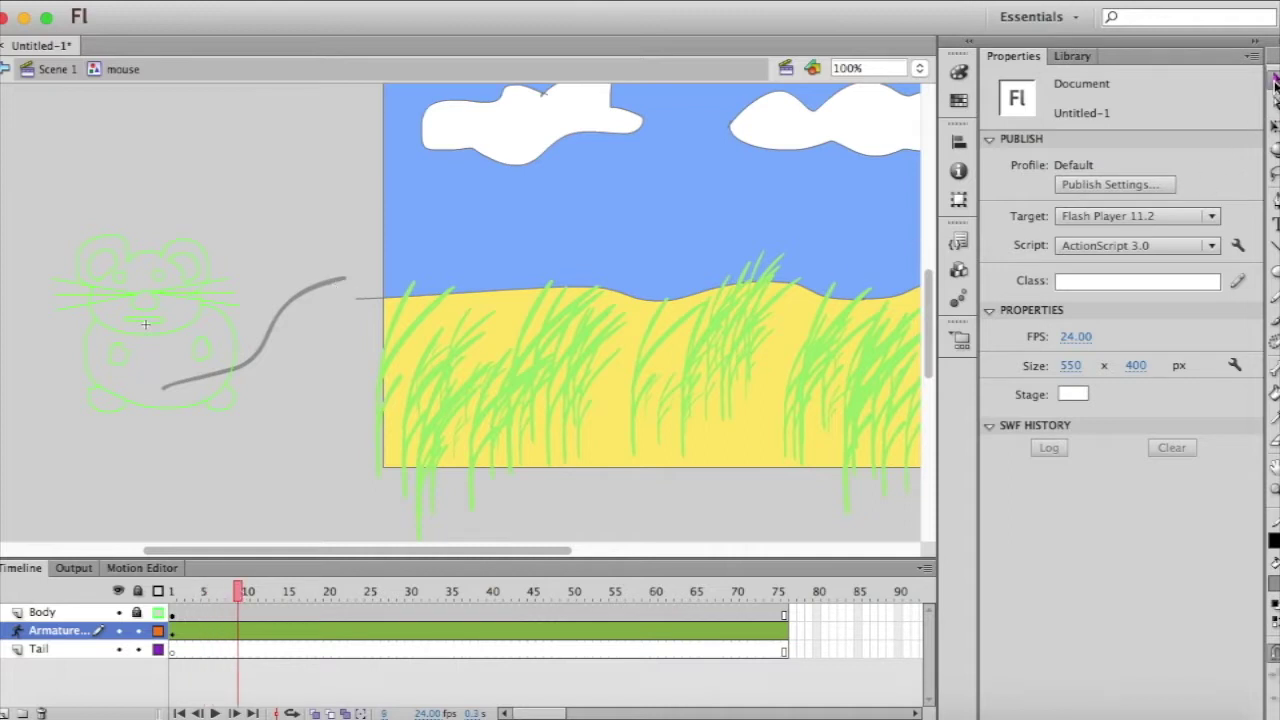
click(328, 285)
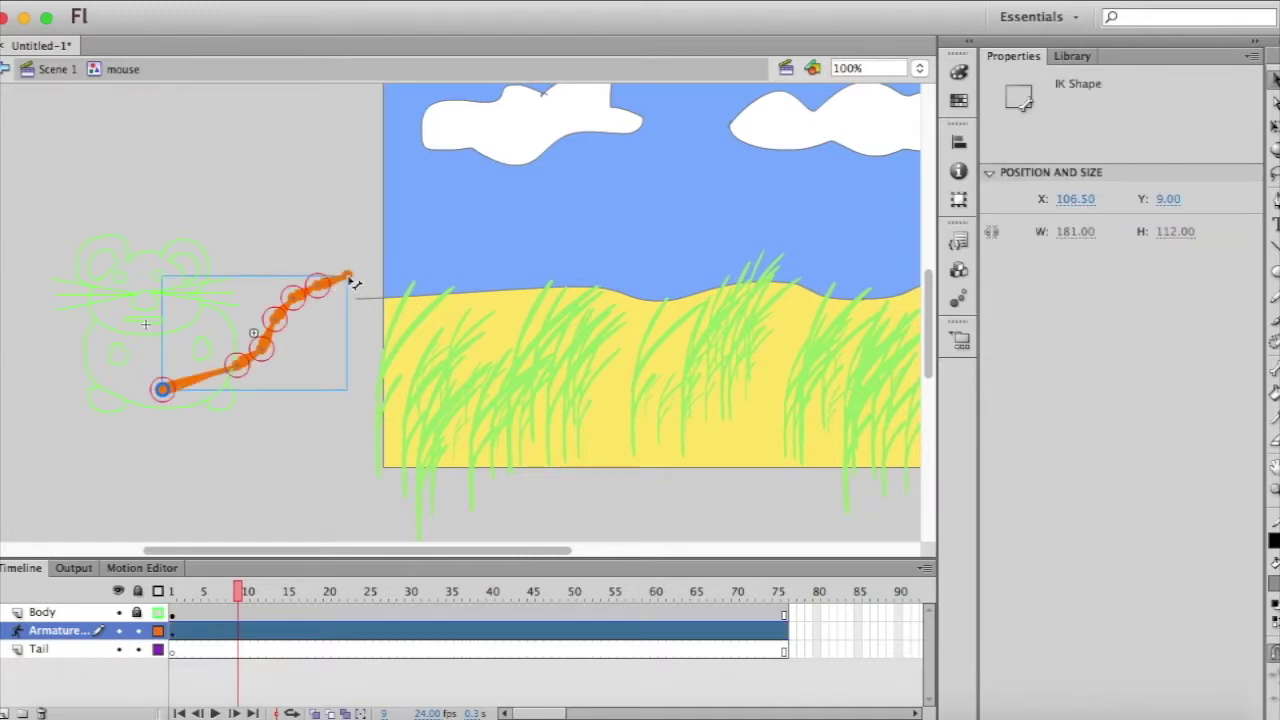
drag(354, 283, 362, 377)
drag(244, 593, 310, 595)
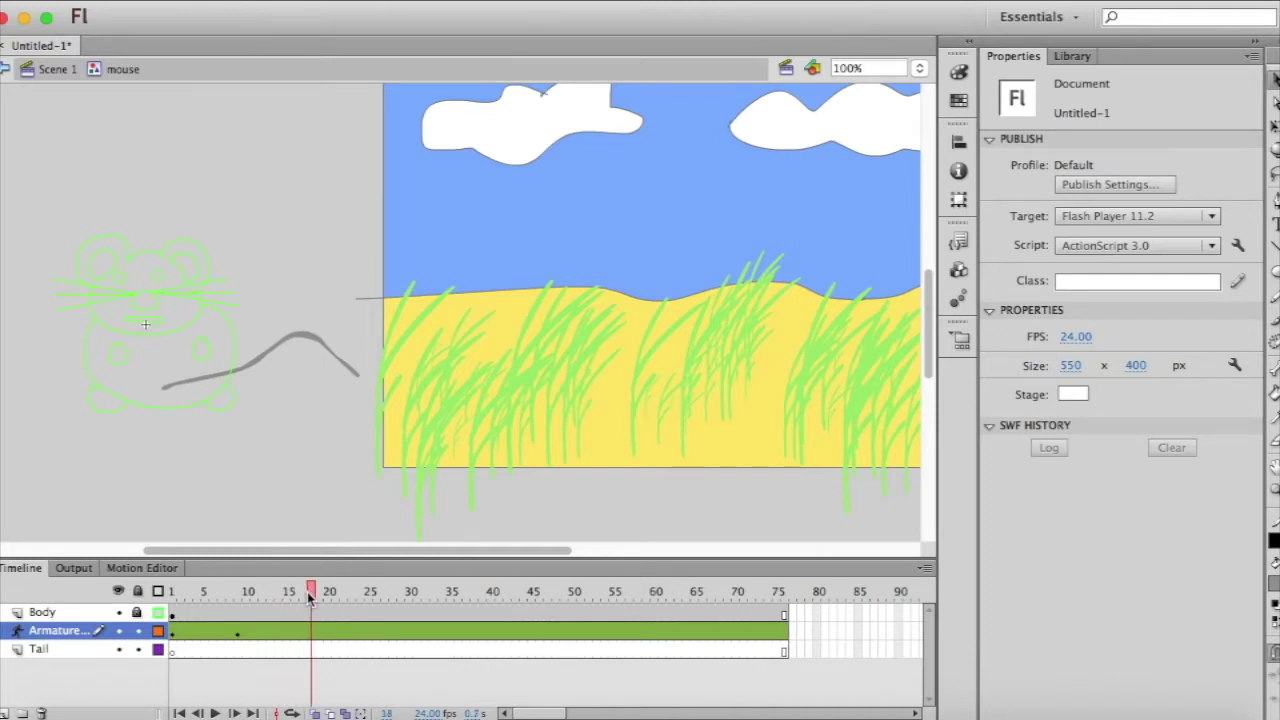
click(358, 380)
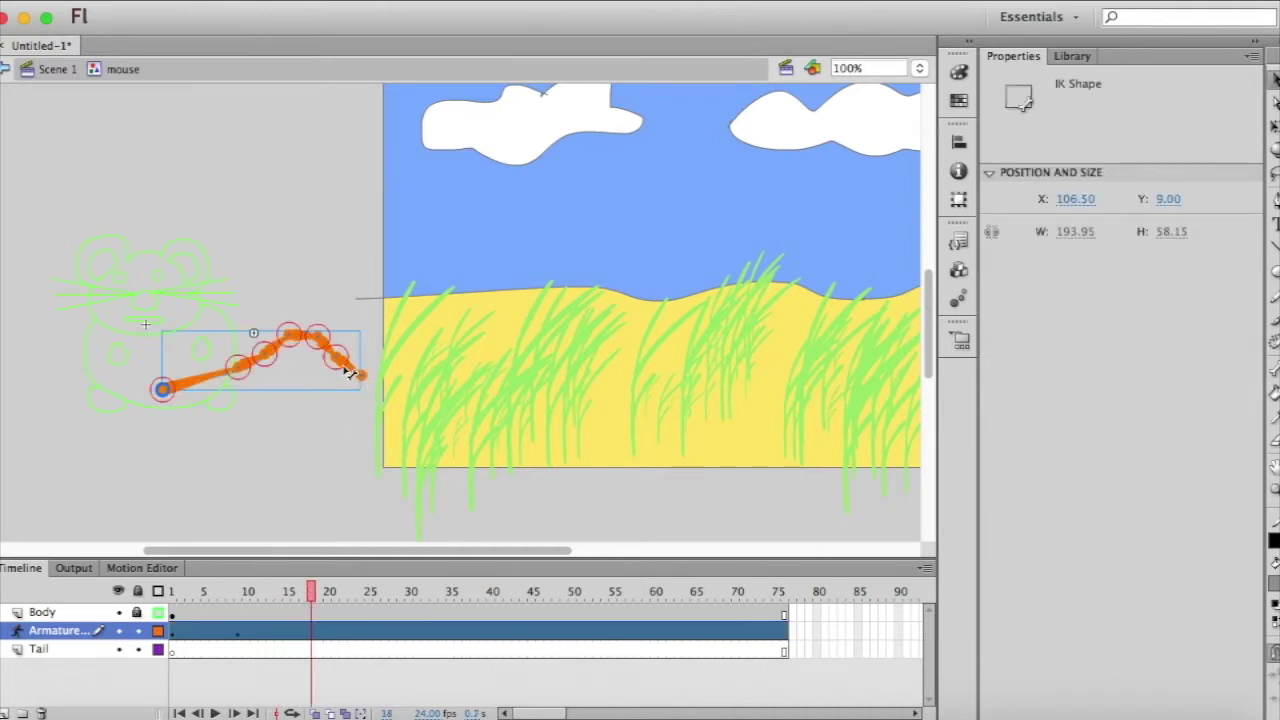
drag(358, 393, 236, 463)
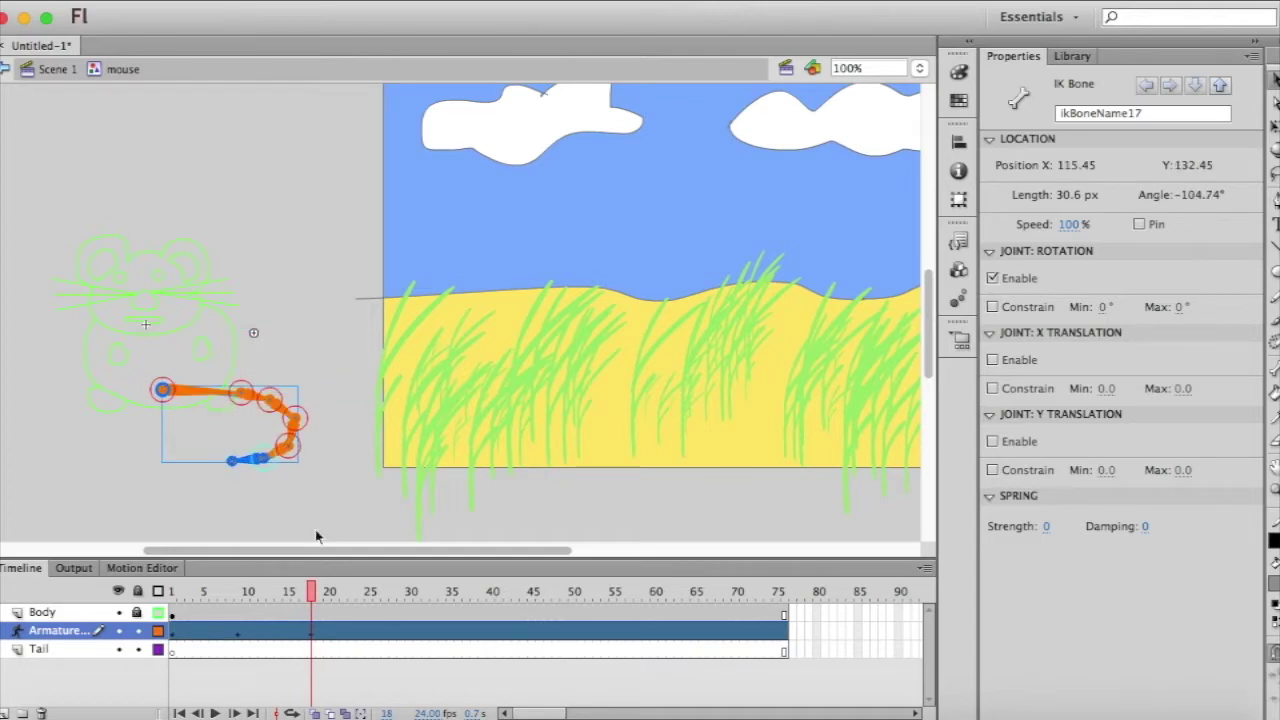
click(324, 592)
- Pose the tail at frames 27, 35 and 45, swinging it up and curling the tip back
drag(324, 592, 388, 598)
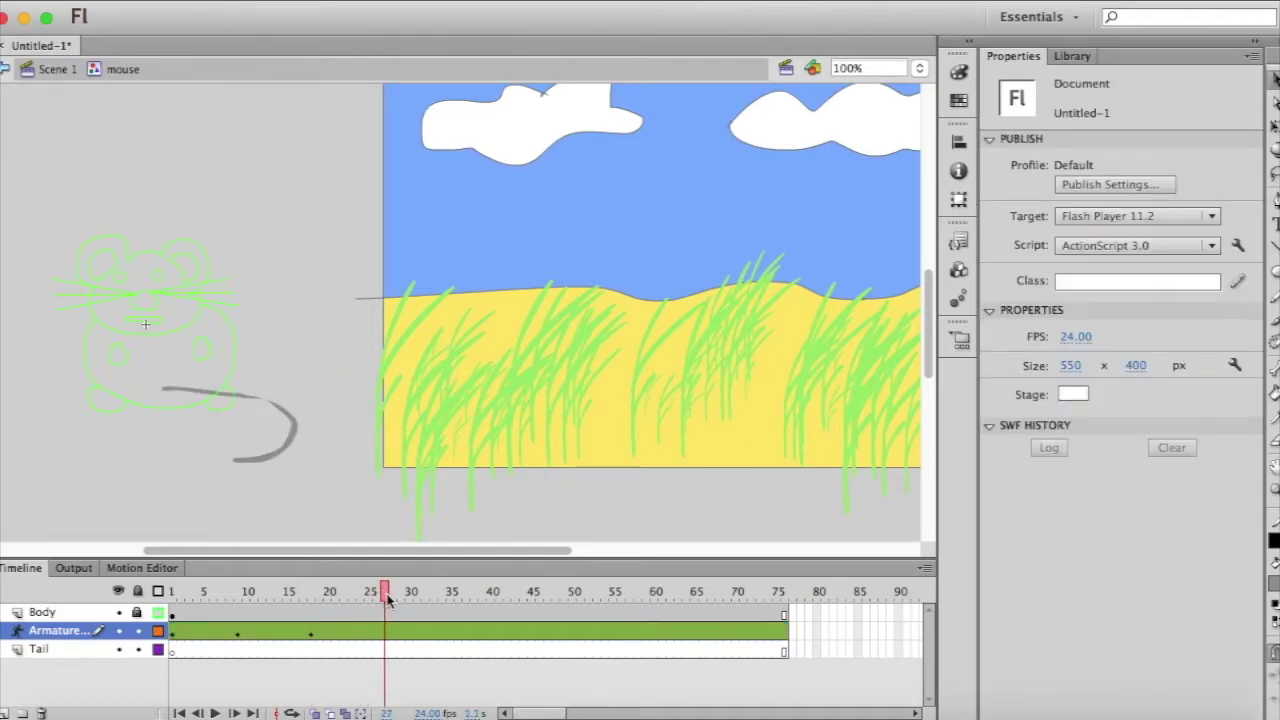
click(247, 460)
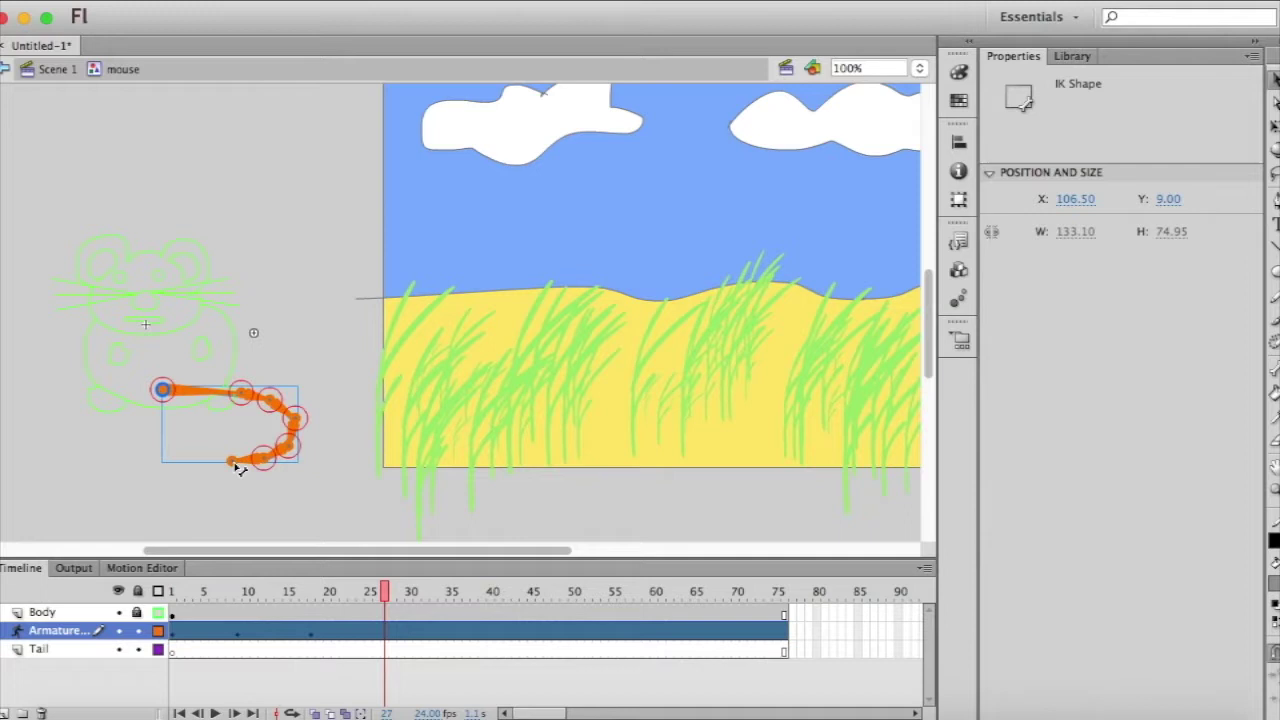
drag(236, 470, 343, 497)
drag(386, 592, 452, 594)
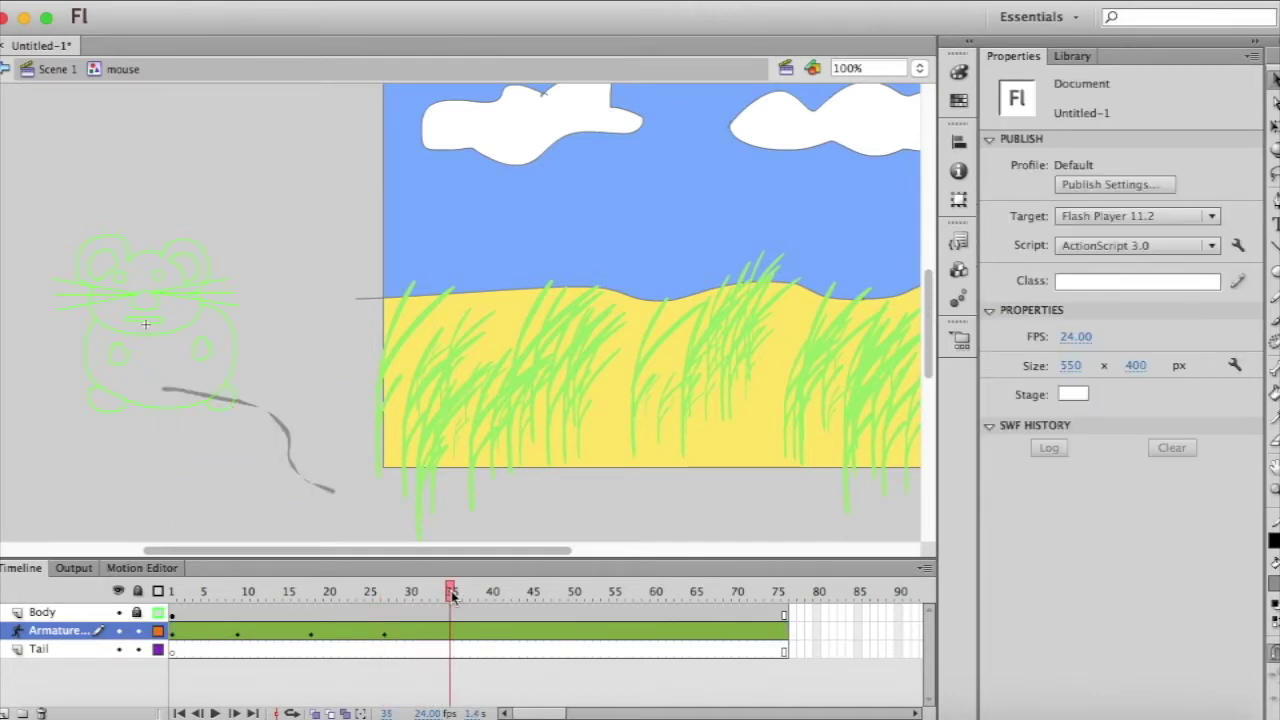
click(336, 492)
drag(341, 496, 368, 348)
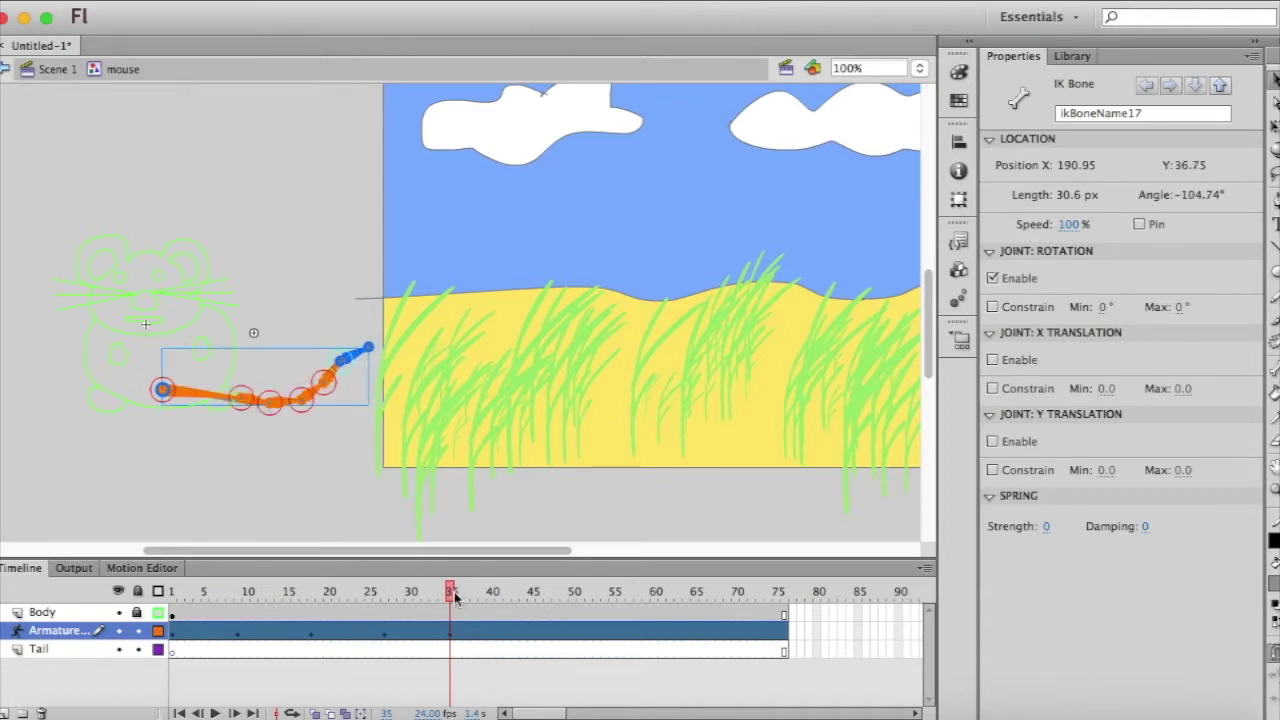
drag(450, 590, 531, 592)
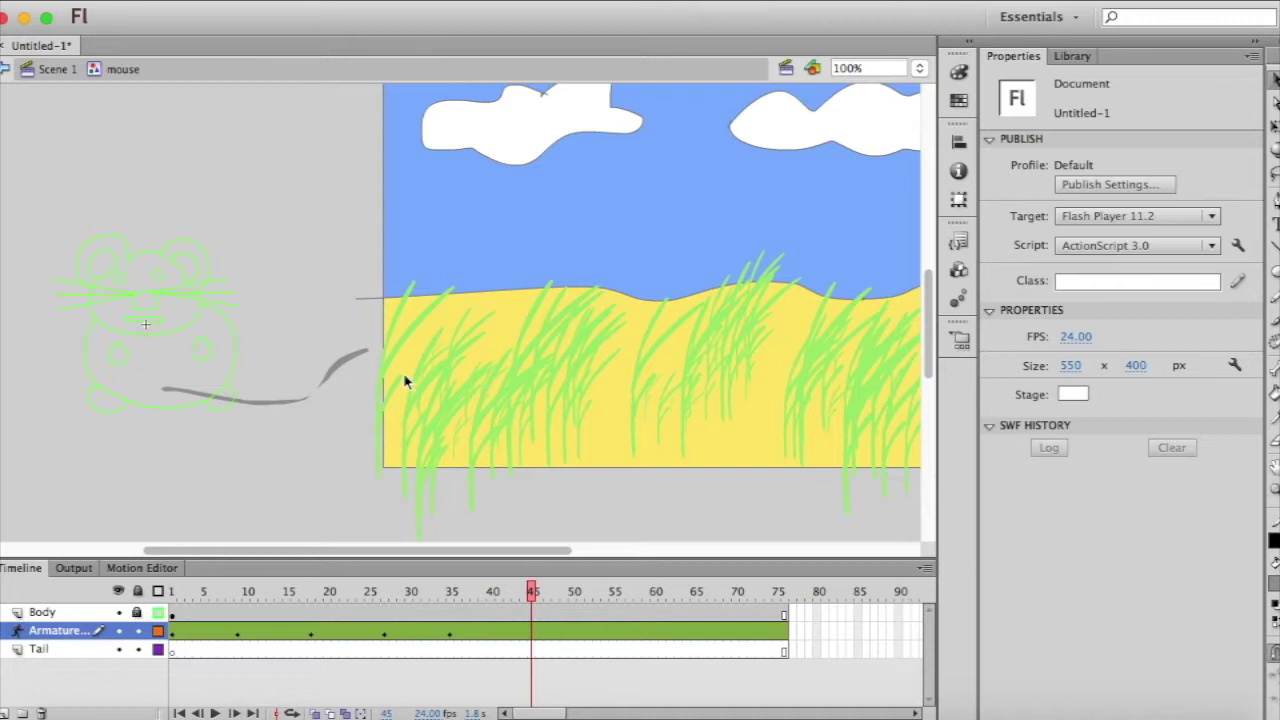
click(360, 358)
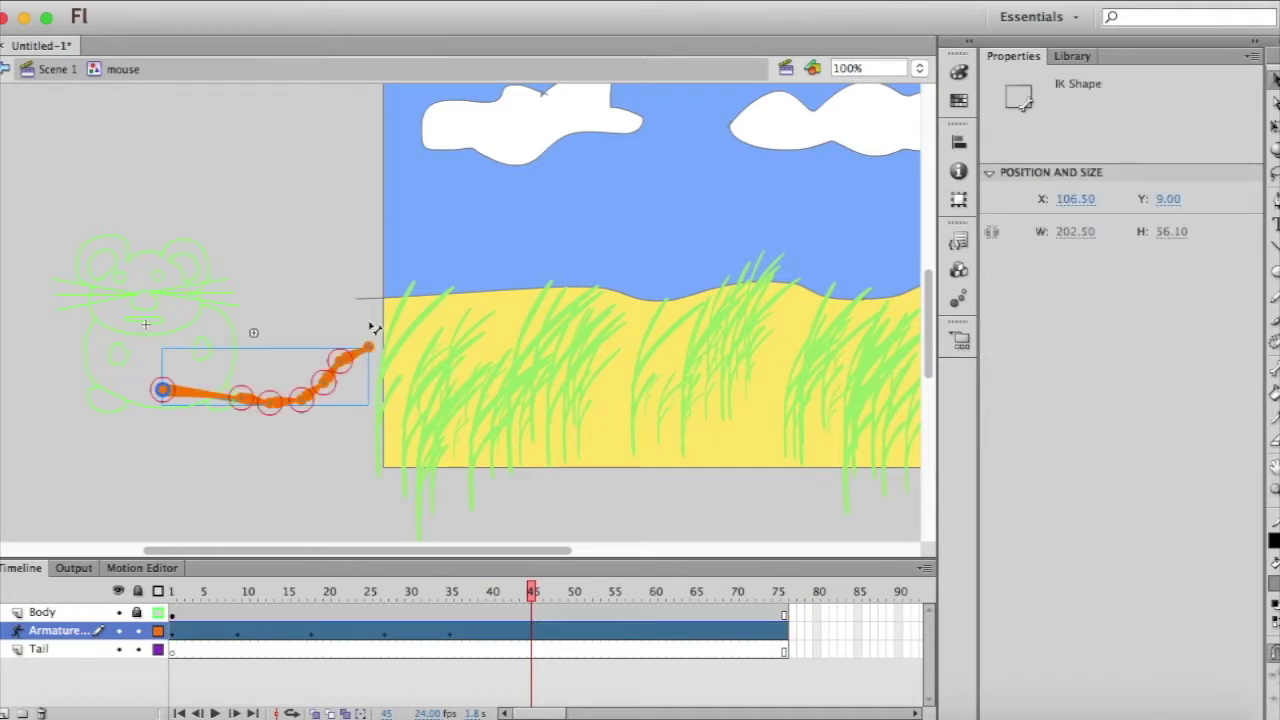
drag(371, 329, 260, 385)
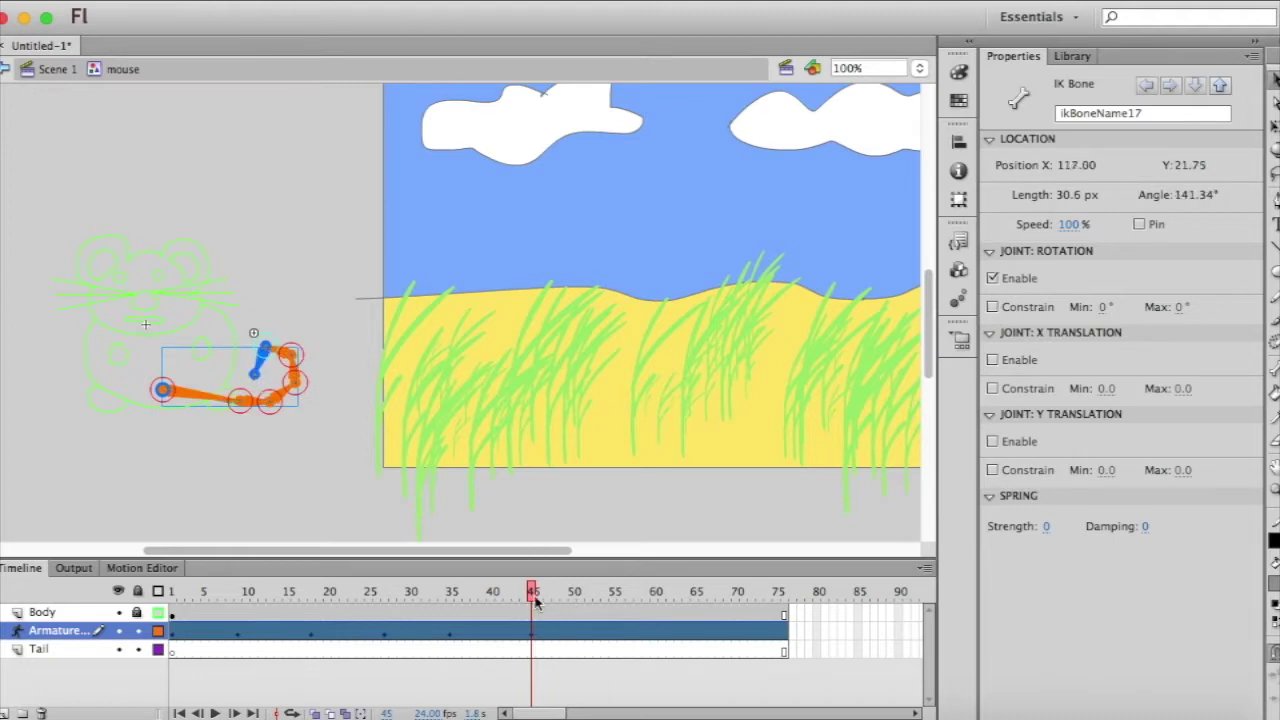
- Add tail poses at frames 56, 65 and 72, tip hanging down, then return to frame 1
key(Return)
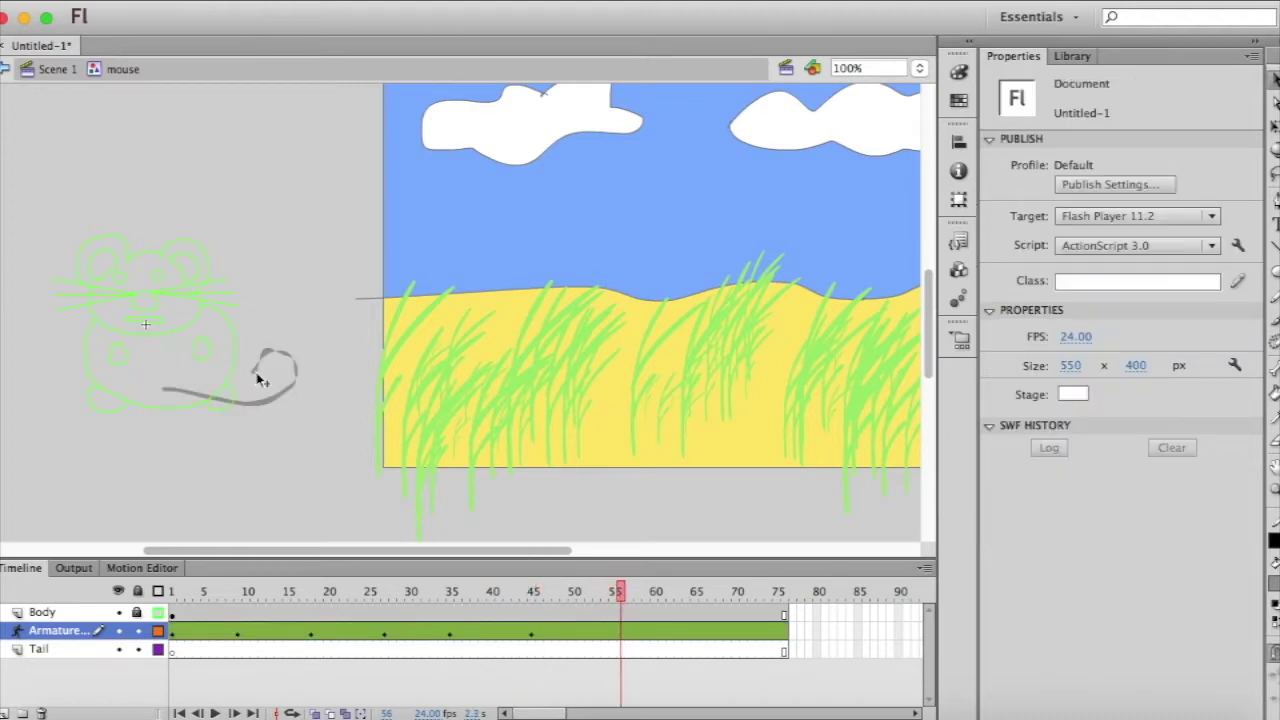
click(257, 377)
click(218, 362)
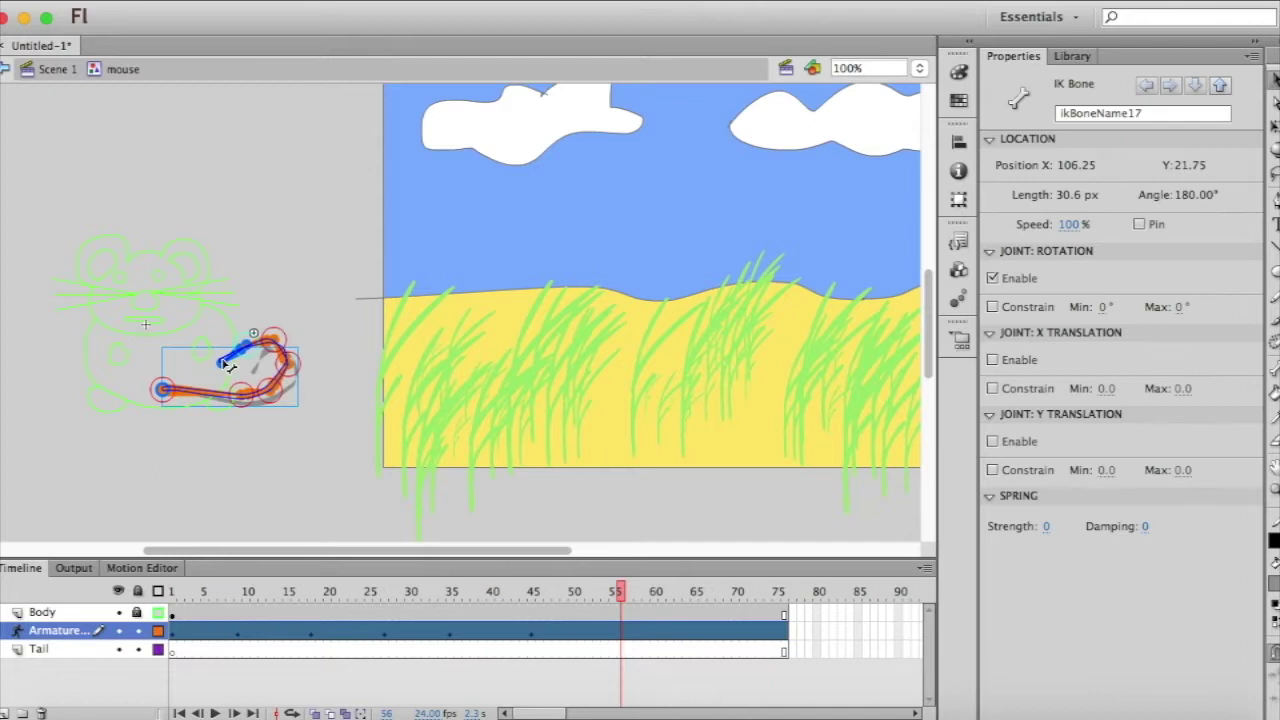
drag(218, 362, 228, 342)
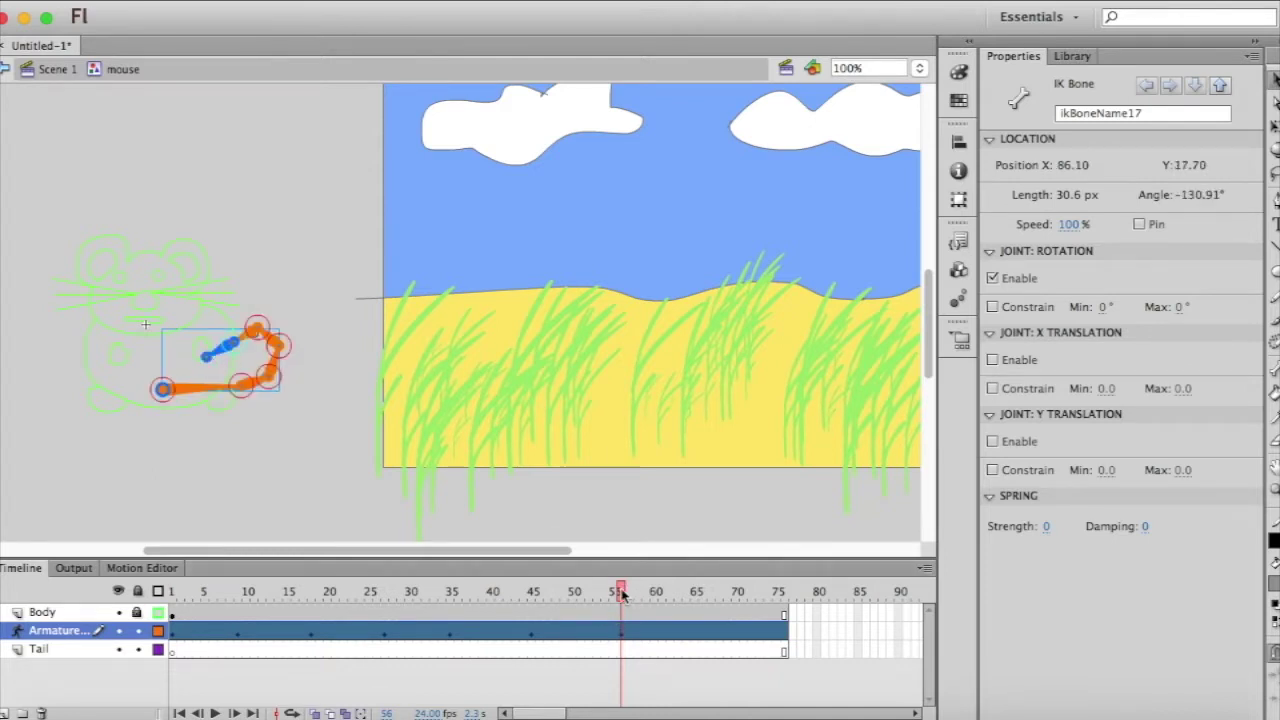
drag(620, 591, 702, 592)
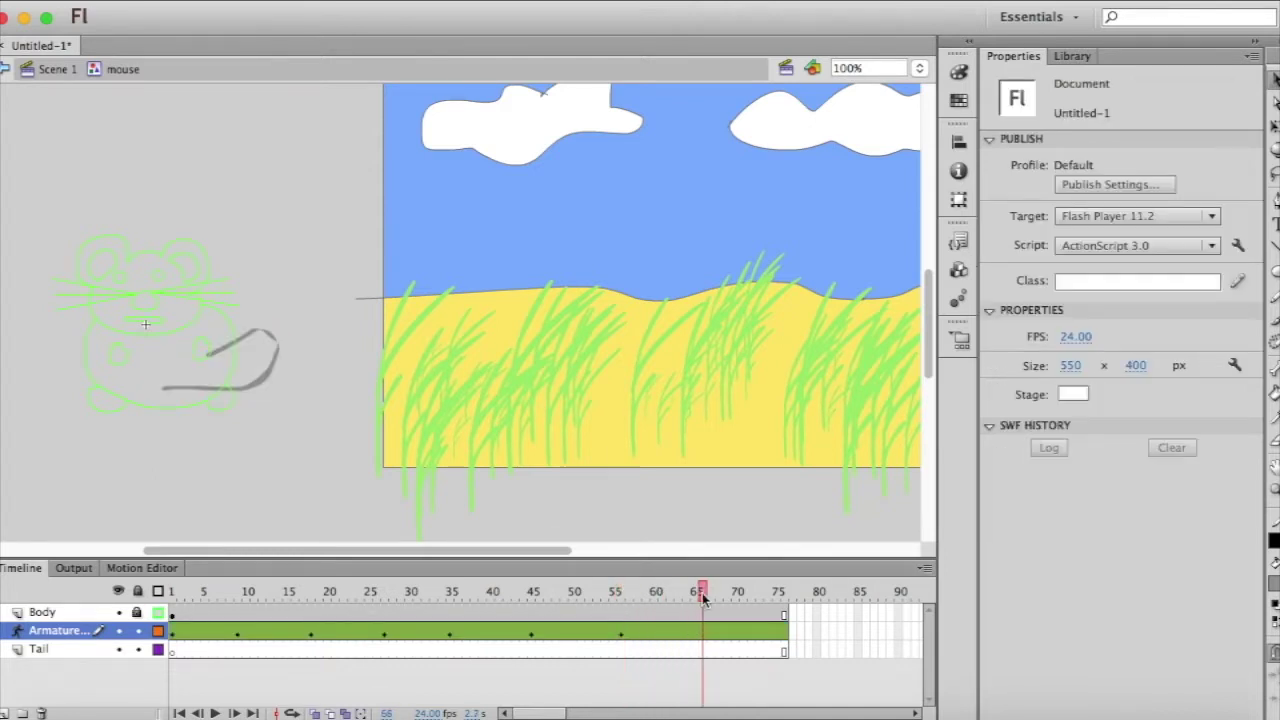
click(218, 358)
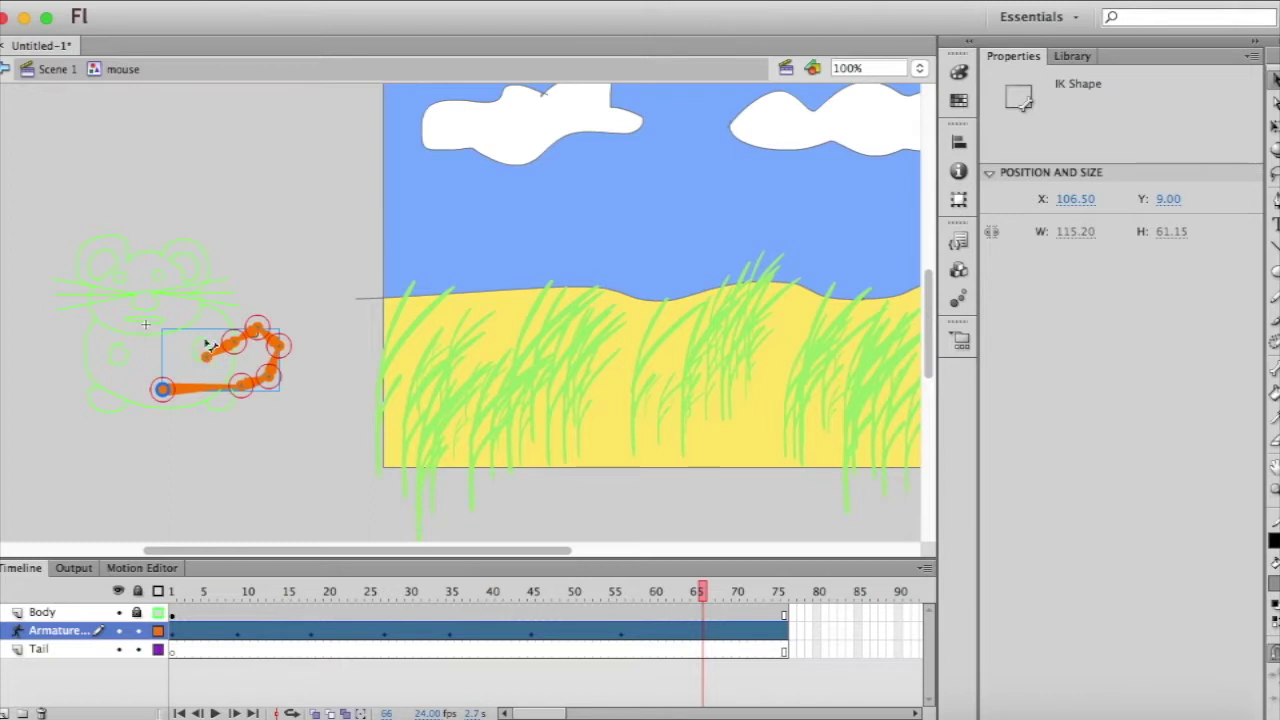
drag(210, 363, 321, 301)
drag(702, 591, 754, 591)
click(293, 290)
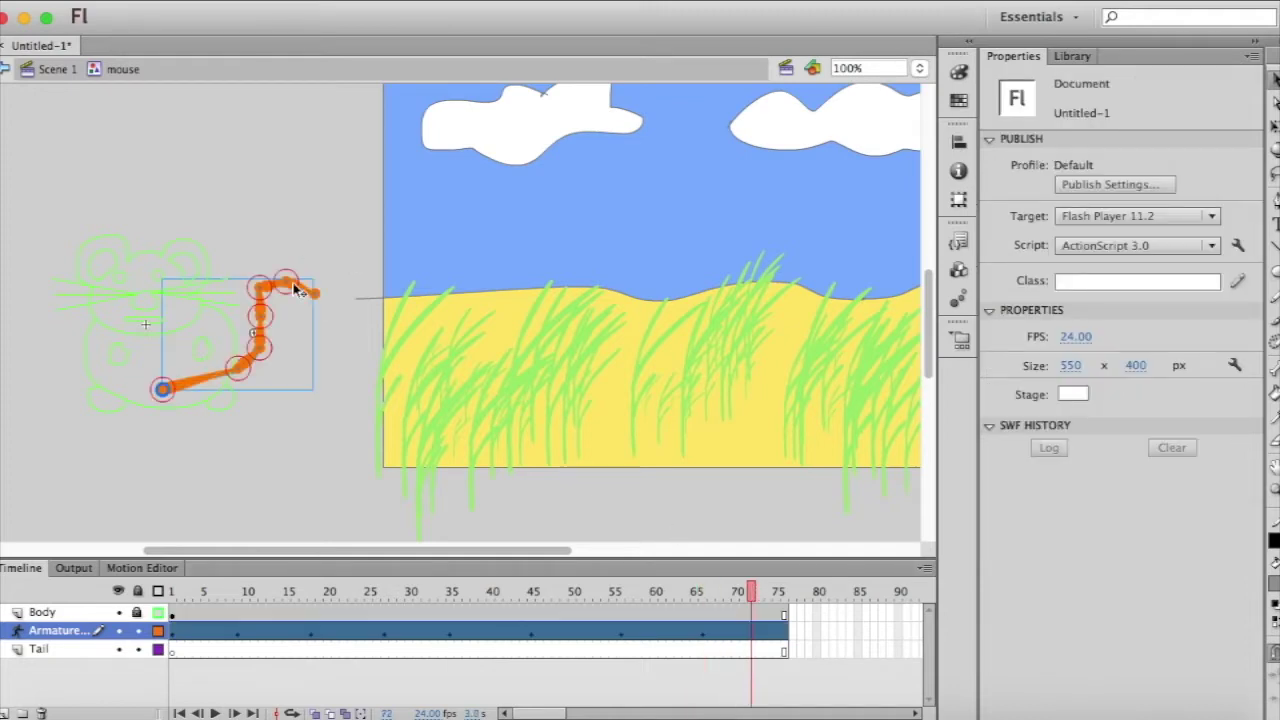
click(338, 329)
drag(340, 332, 344, 404)
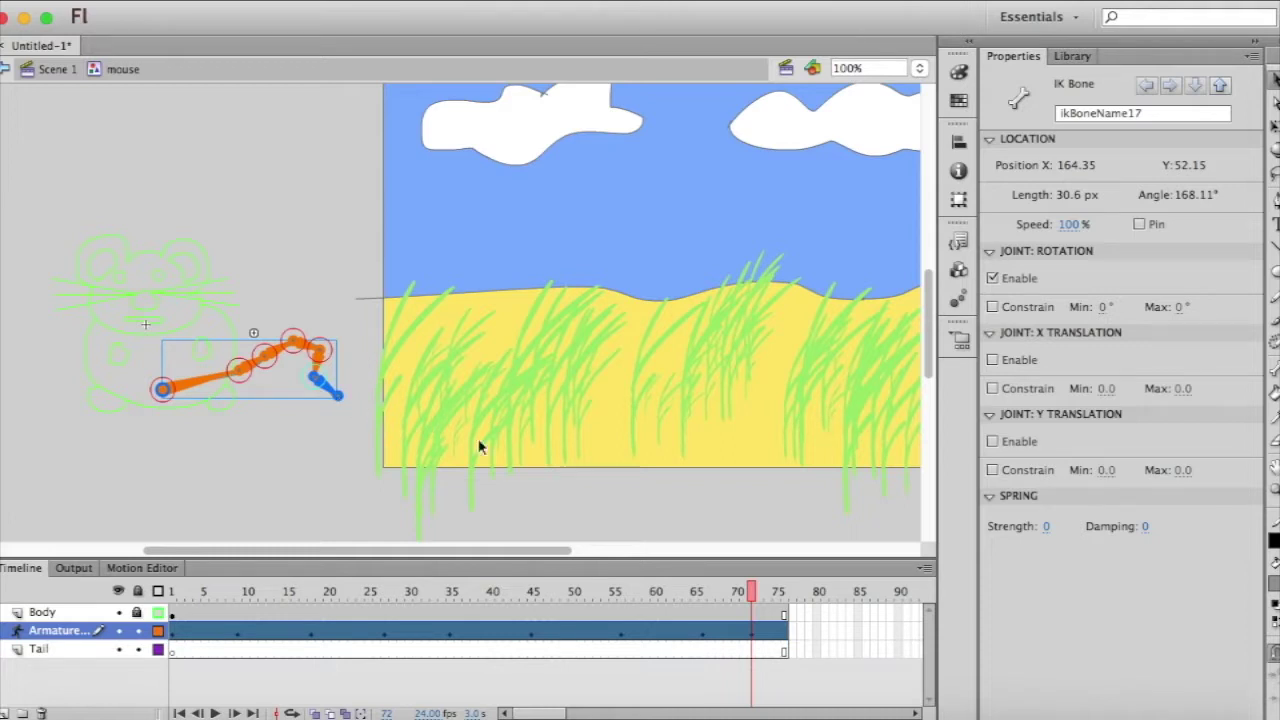
drag(752, 592, 22, 650)
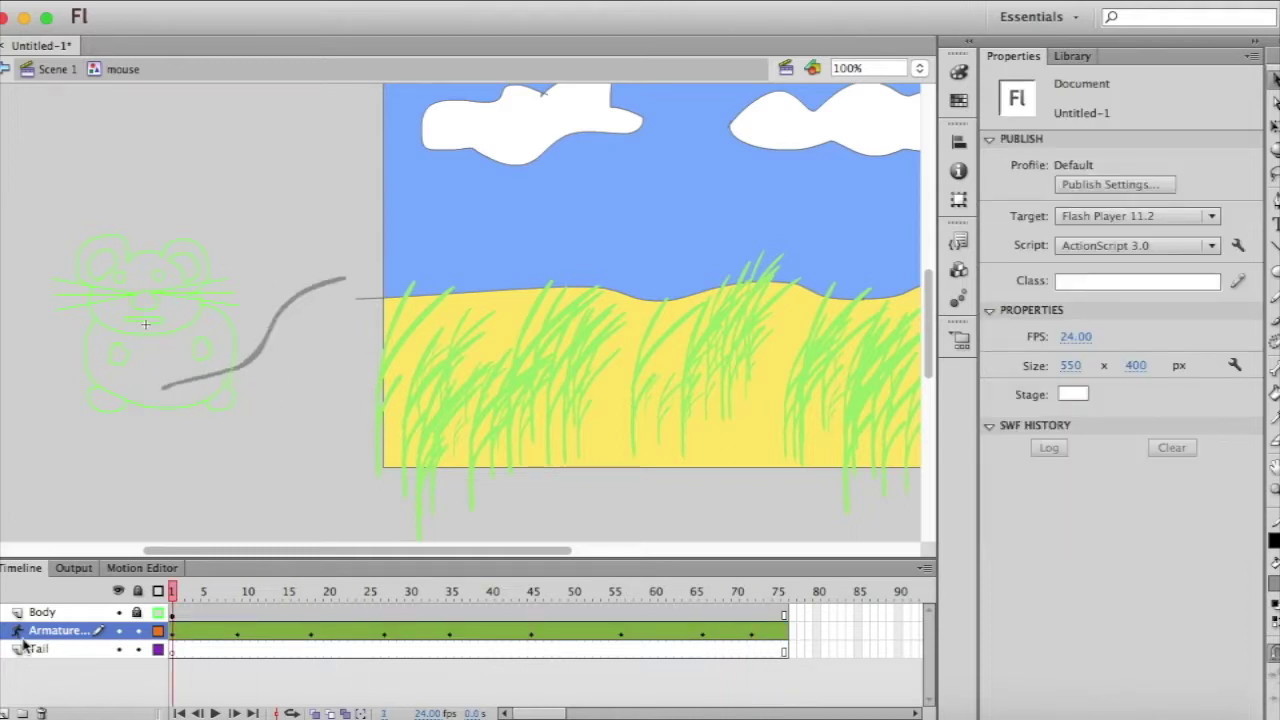
- Play the timeline to preview the swishing tail, then return to Scene 1
key(Return)
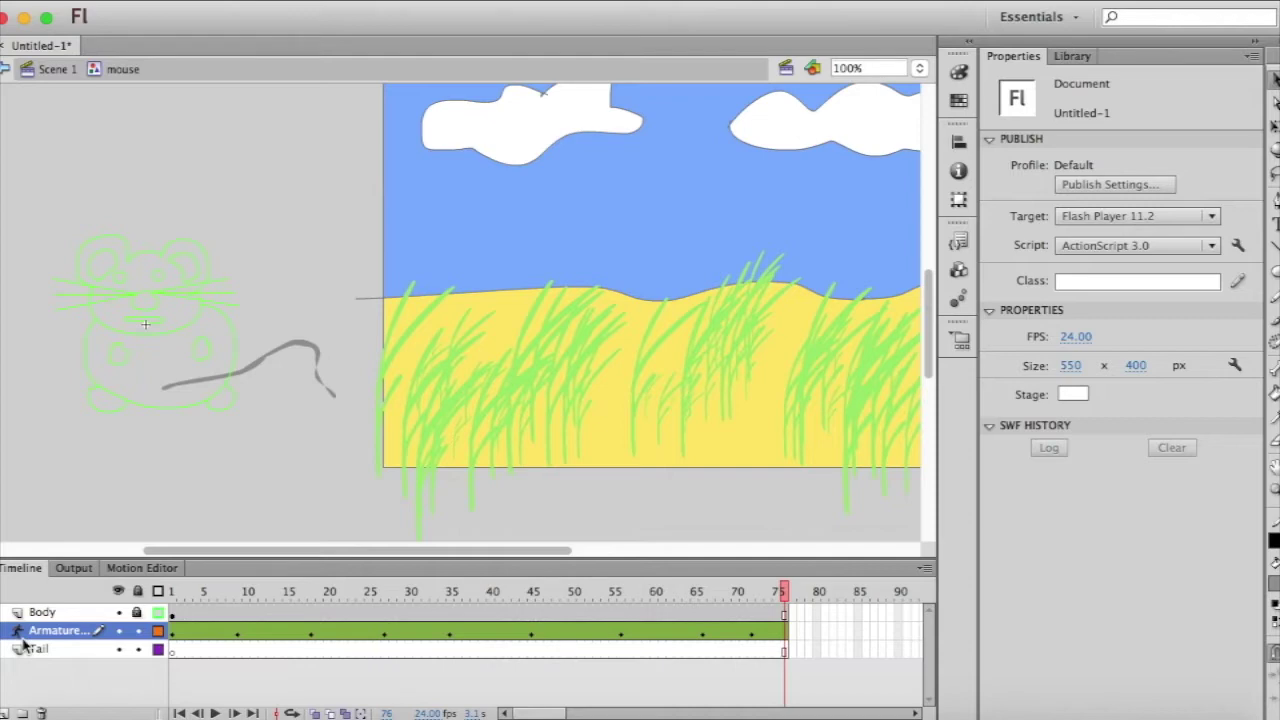
click(56, 72)
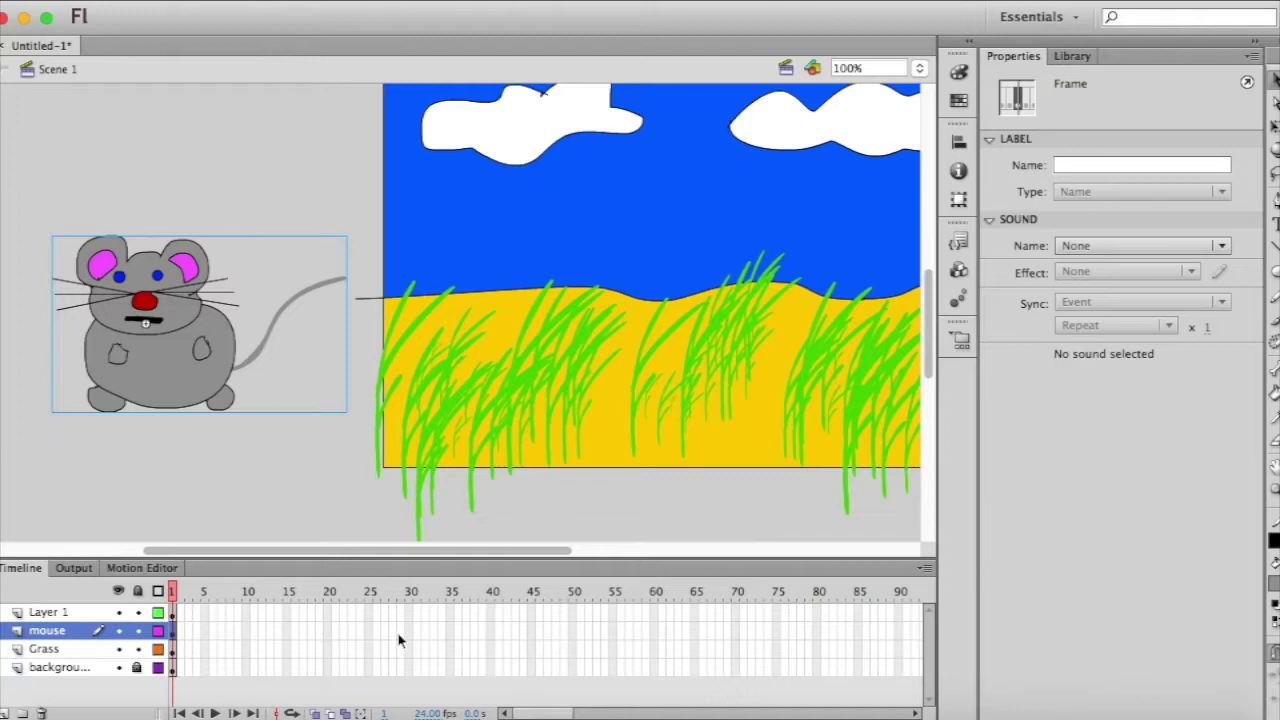
- Extend all layers to frame 85 with Insert Frame
drag(858, 676, 174, 618)
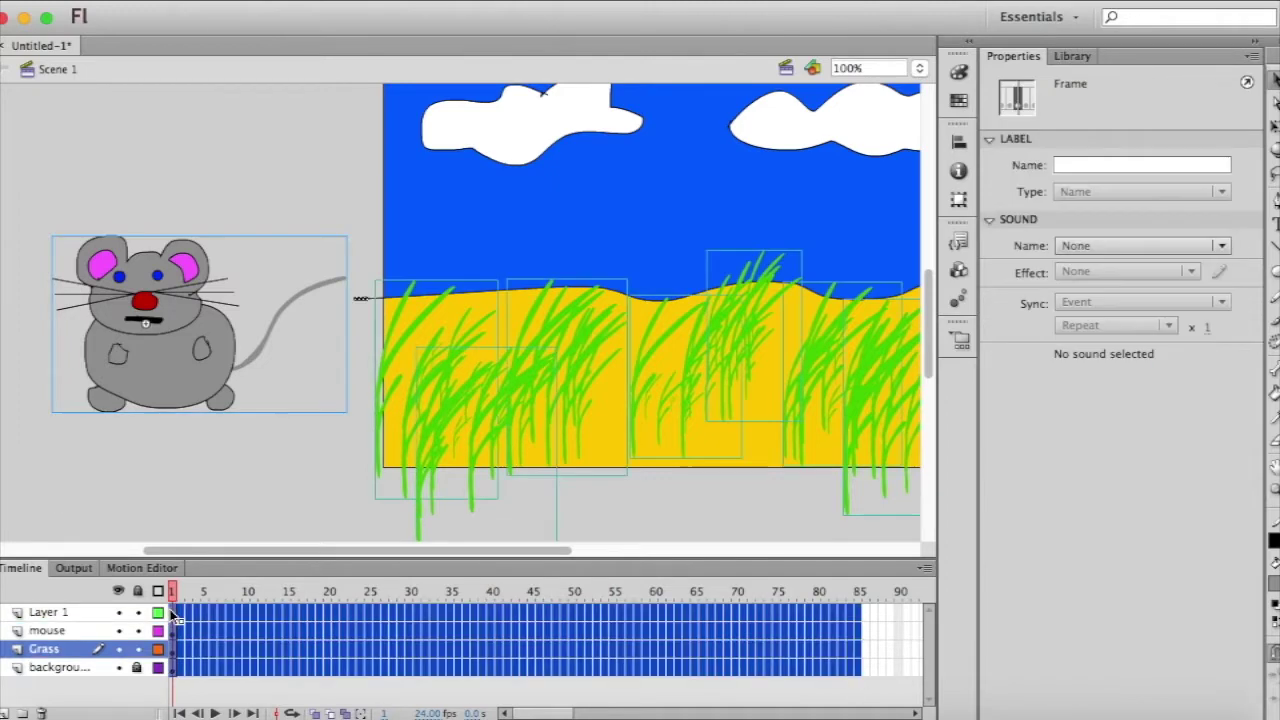
right_click(522, 660)
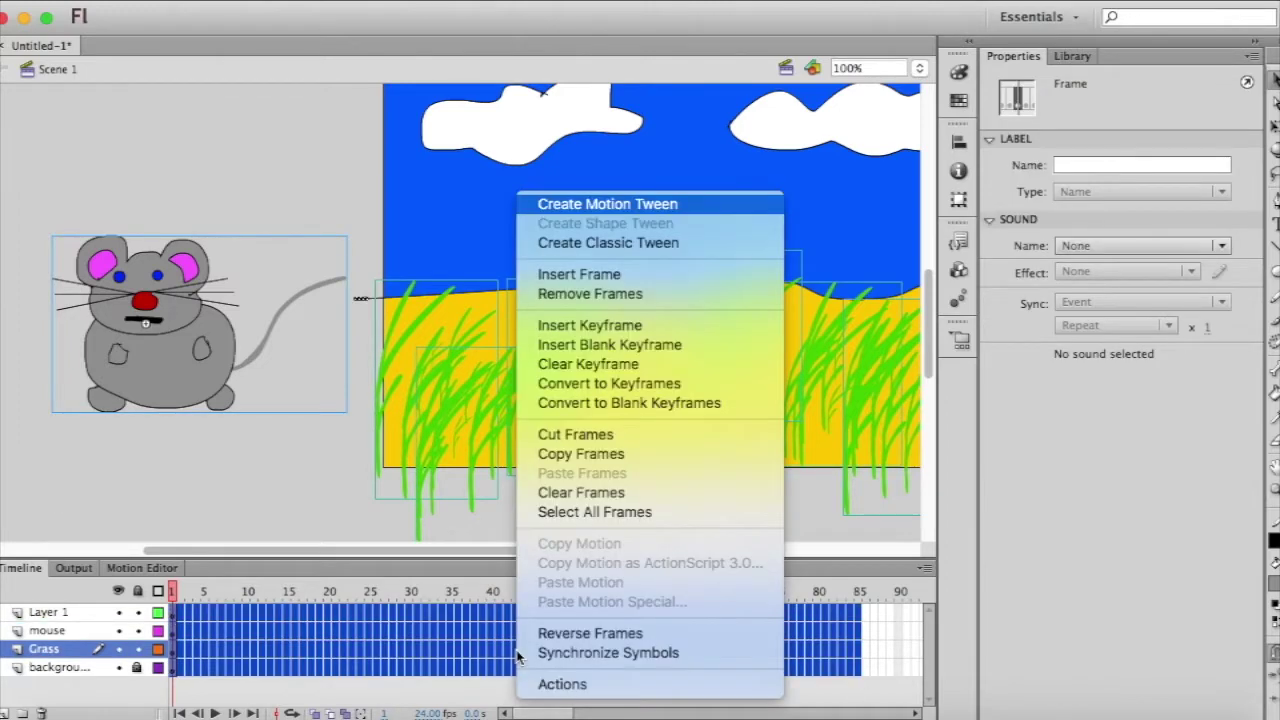
click(631, 275)
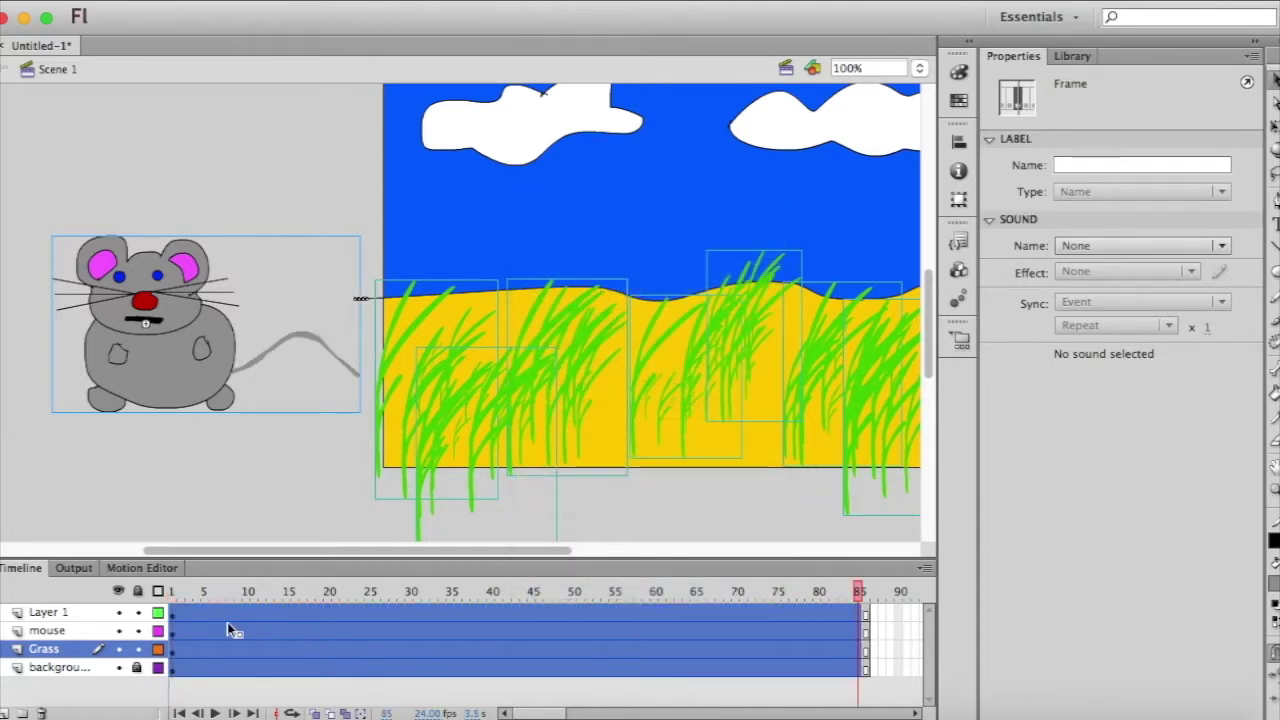
- On frame 1, drag the grey mouse among the grass and play to preview its tail
click(175, 636)
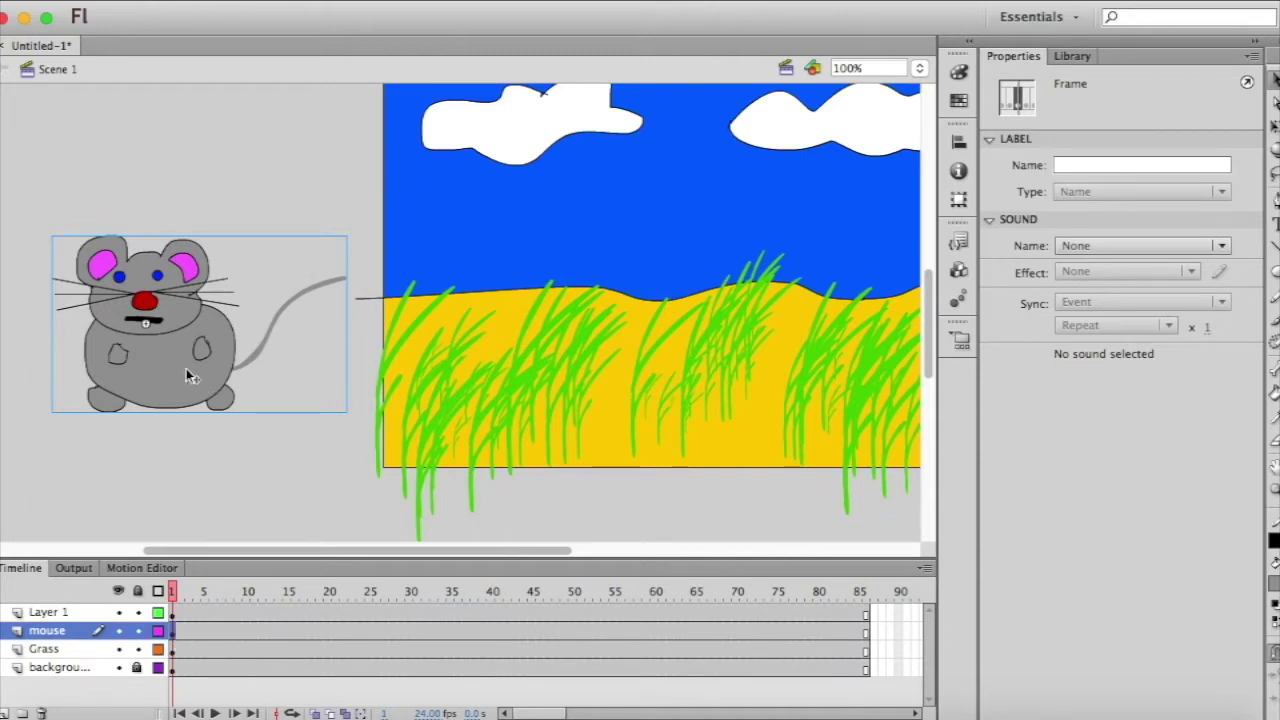
drag(186, 368, 755, 393)
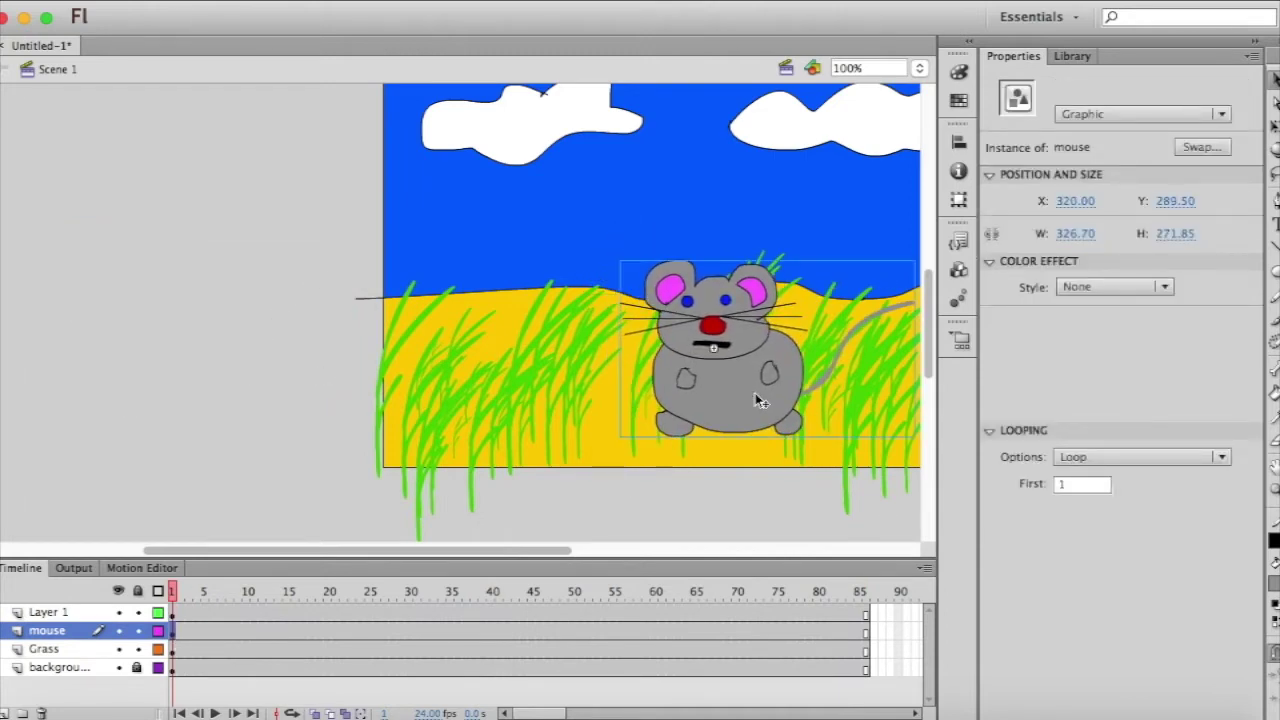
scroll(347, 464, right, 5)
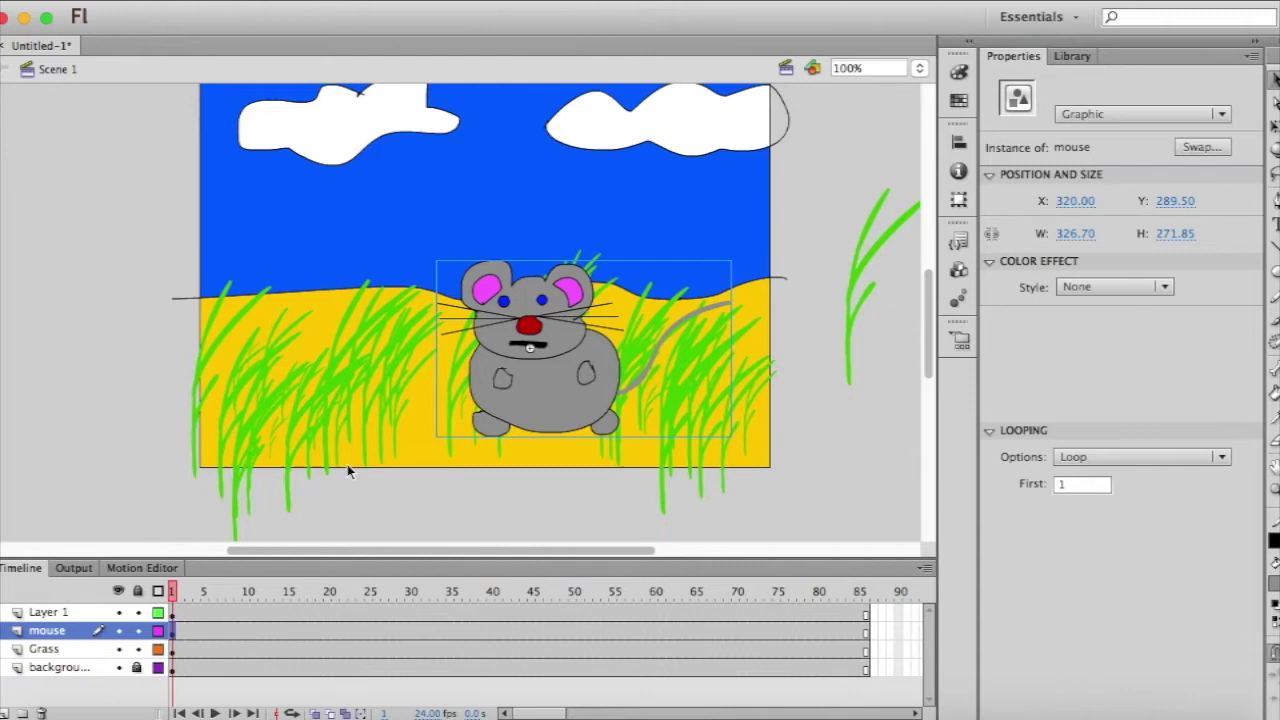
key(Return)
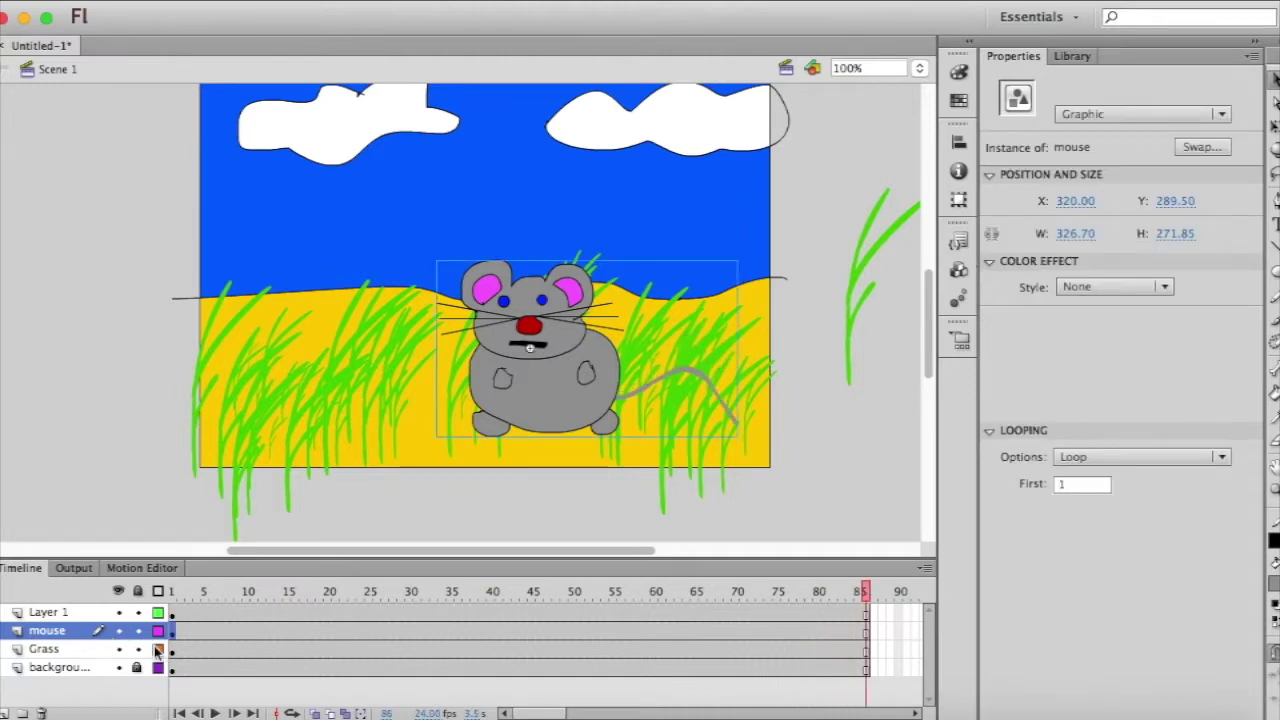
- Select the Grass layer, go to frame 5 and enter the grass group
click(59, 652)
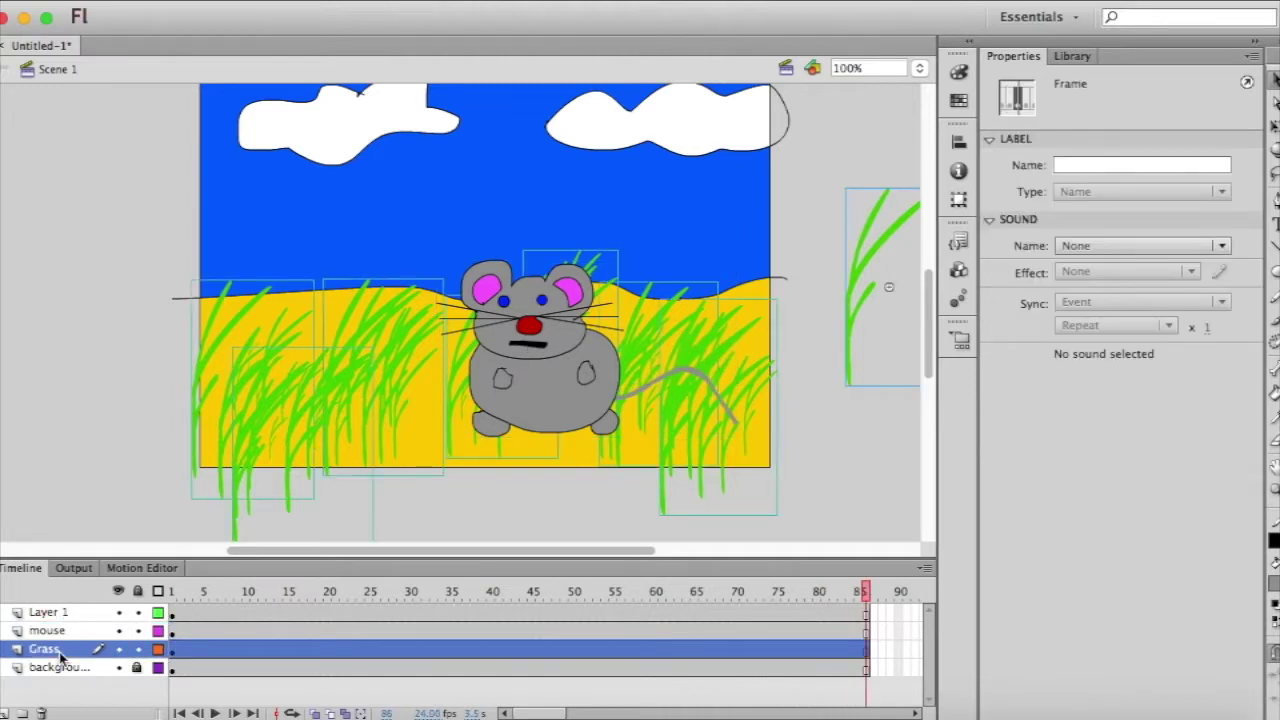
double_click(59, 652)
click(210, 658)
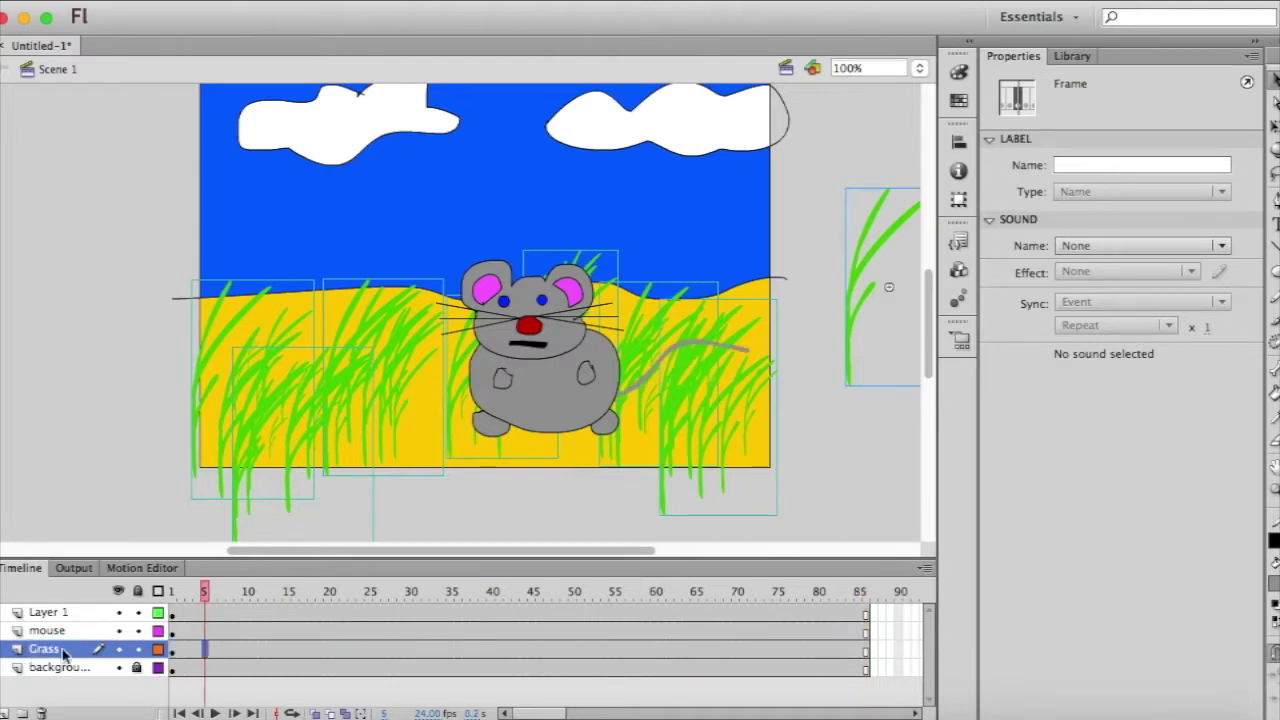
double_click(252, 478)
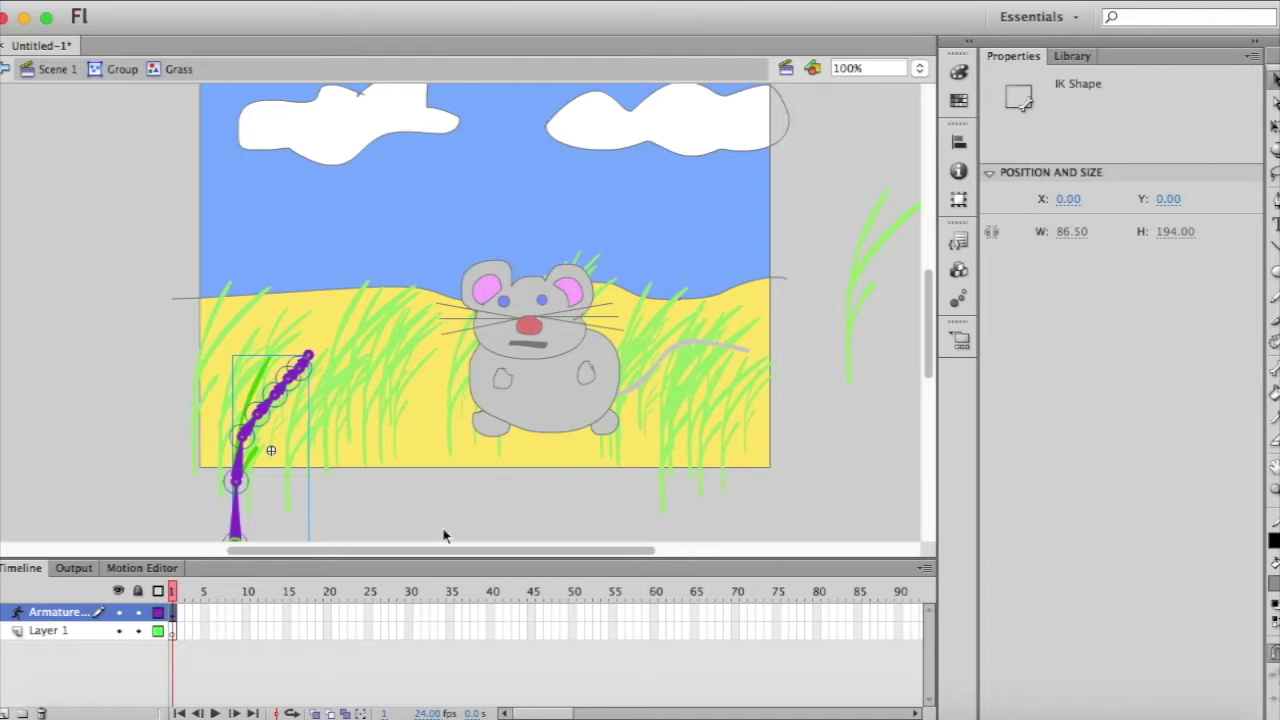
- Back in the main scene, open the lone blade's Grass symbol and select its bone armature
double_click(863, 255)
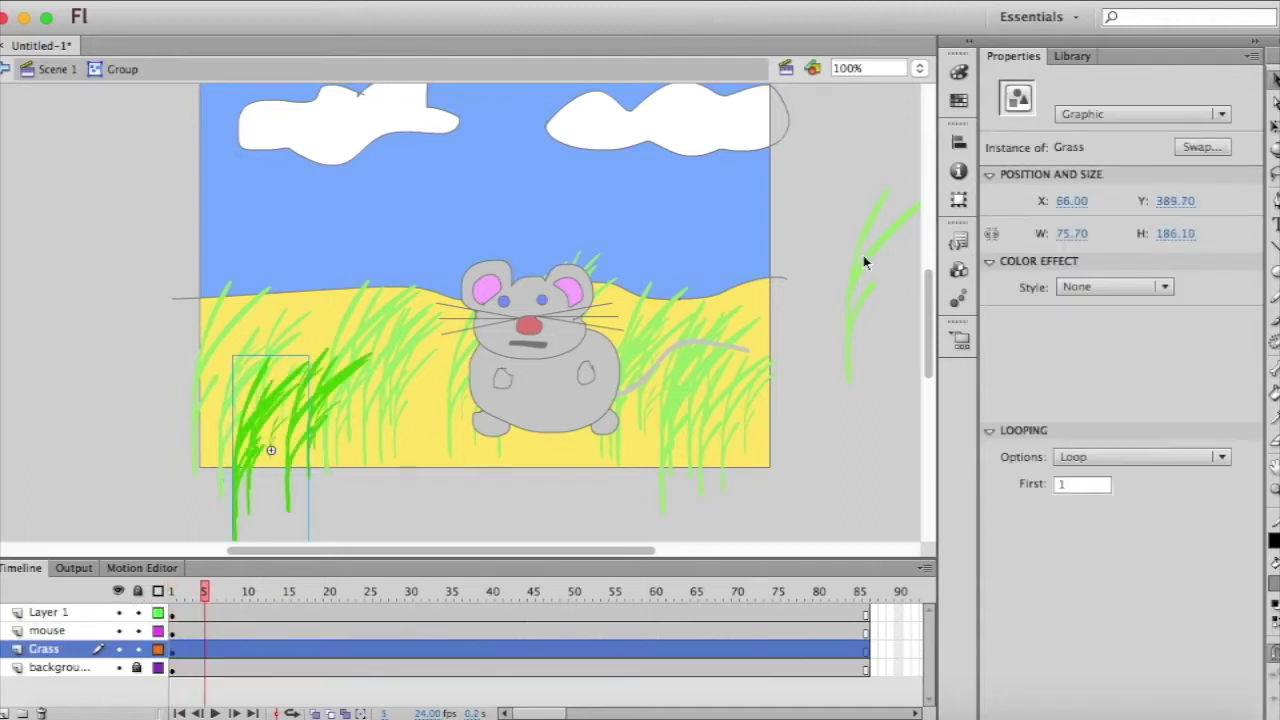
double_click(867, 267)
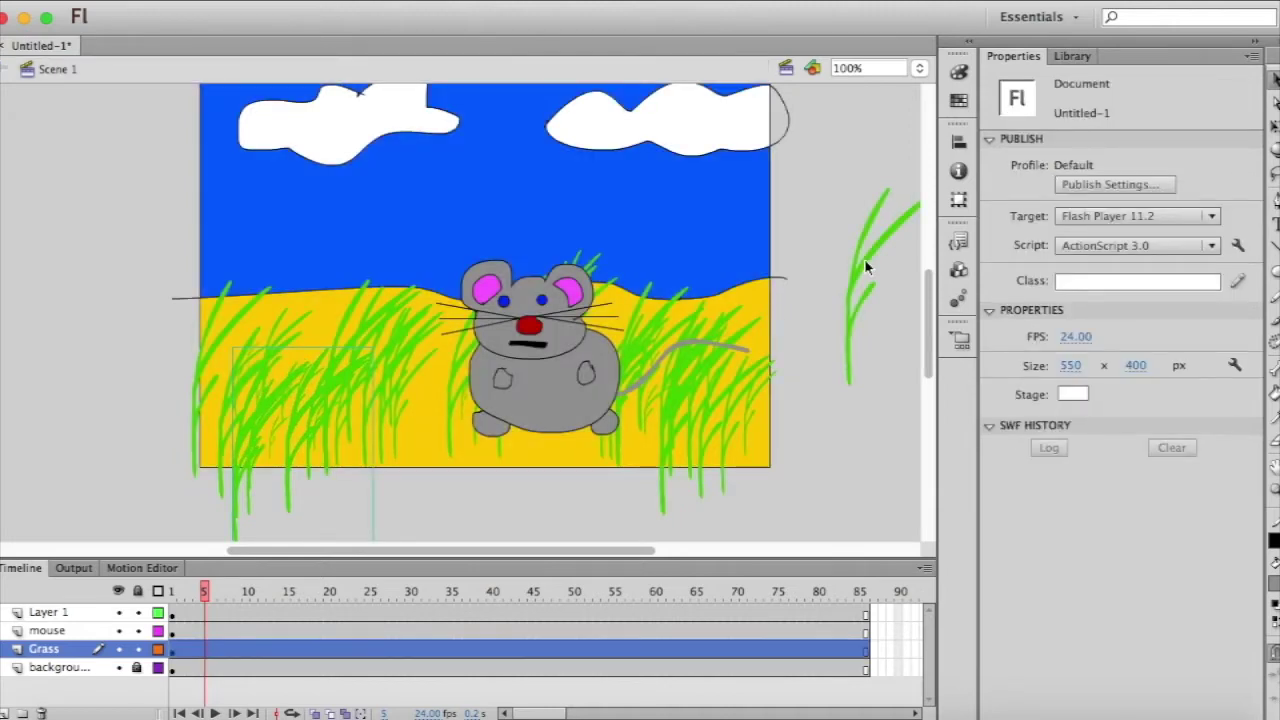
double_click(866, 267)
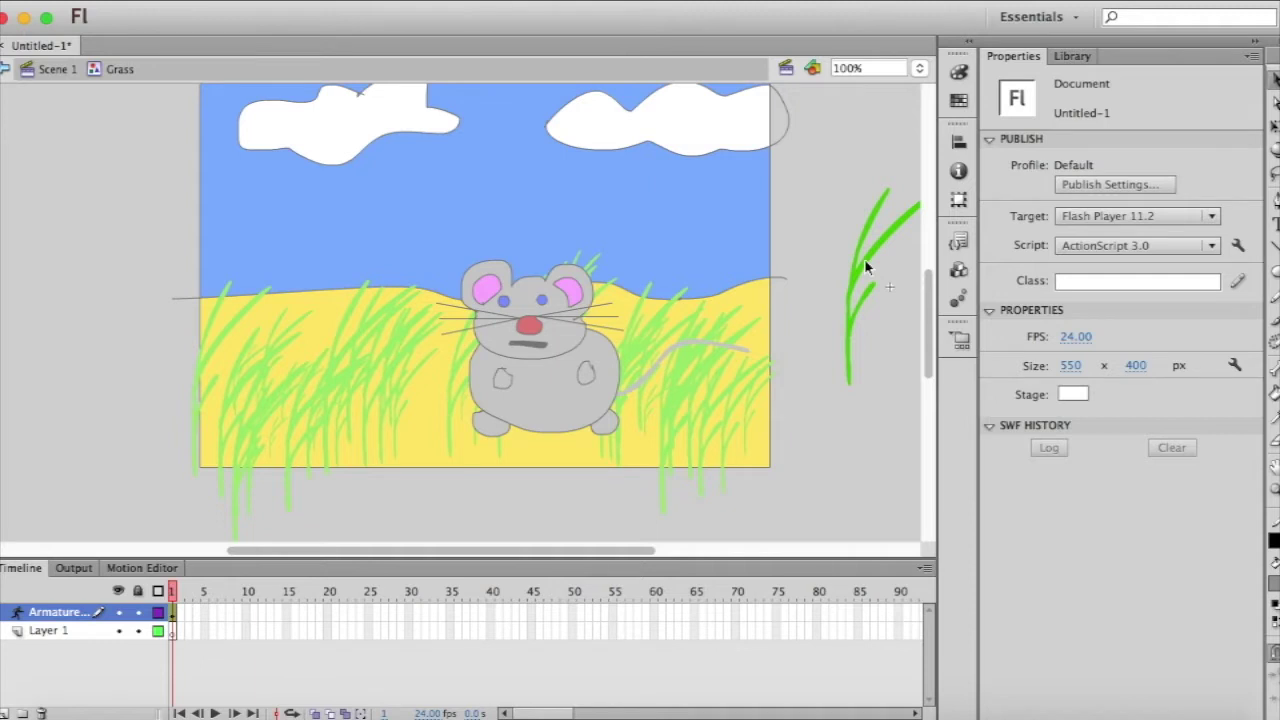
click(866, 266)
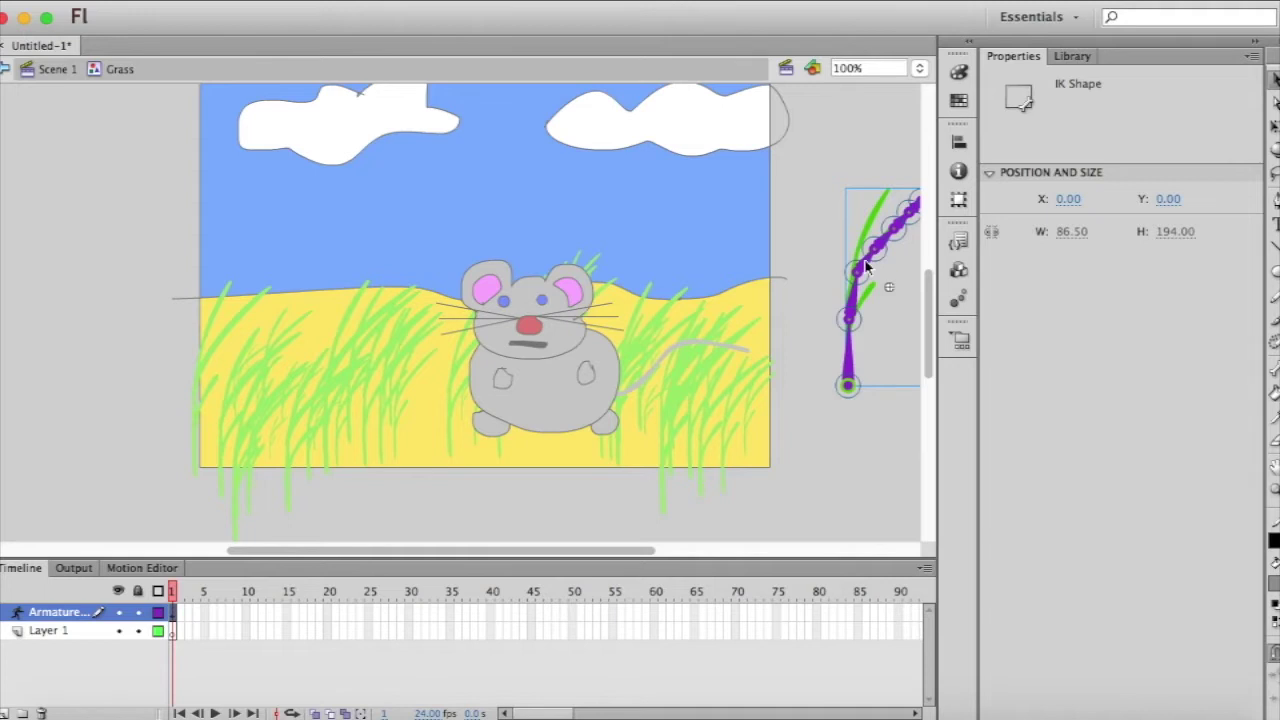
scroll(767, 456, right, 5)
scroll(767, 456, up, 1)
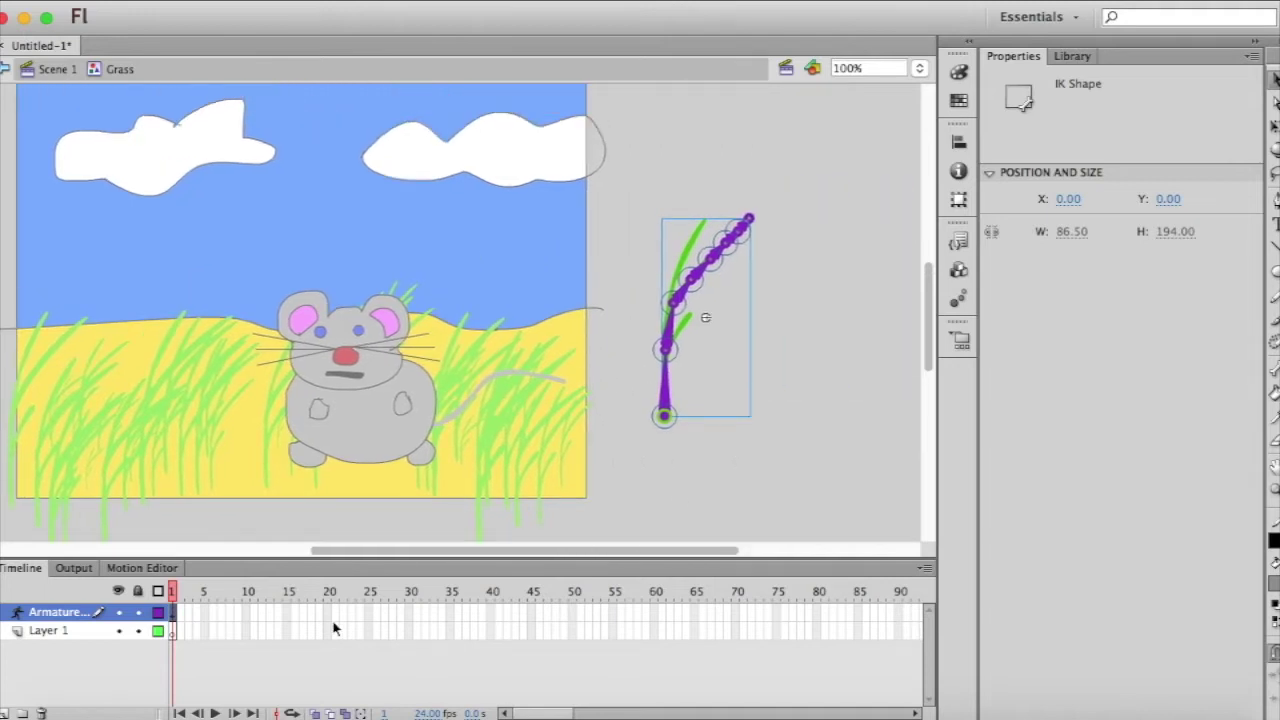
- Extend the blade's Armature layer to 45 frames with Insert Frame
drag(530, 641, 172, 620)
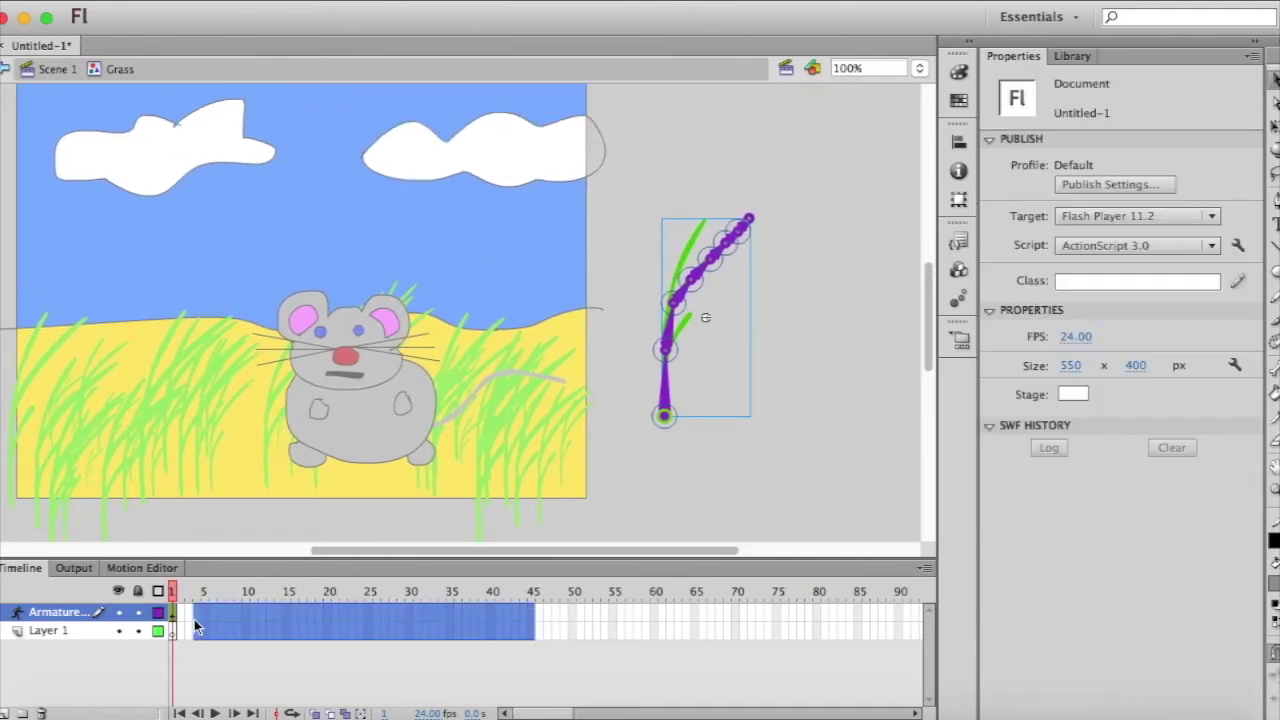
right_click(335, 633)
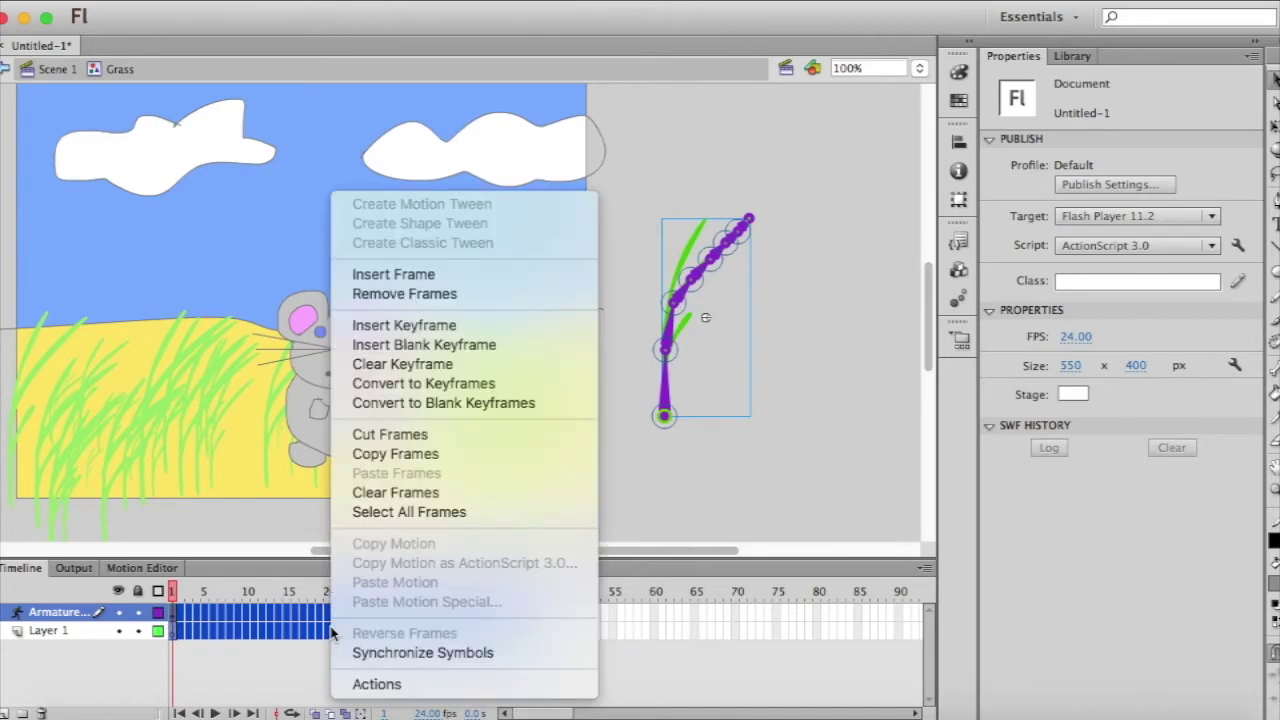
click(408, 276)
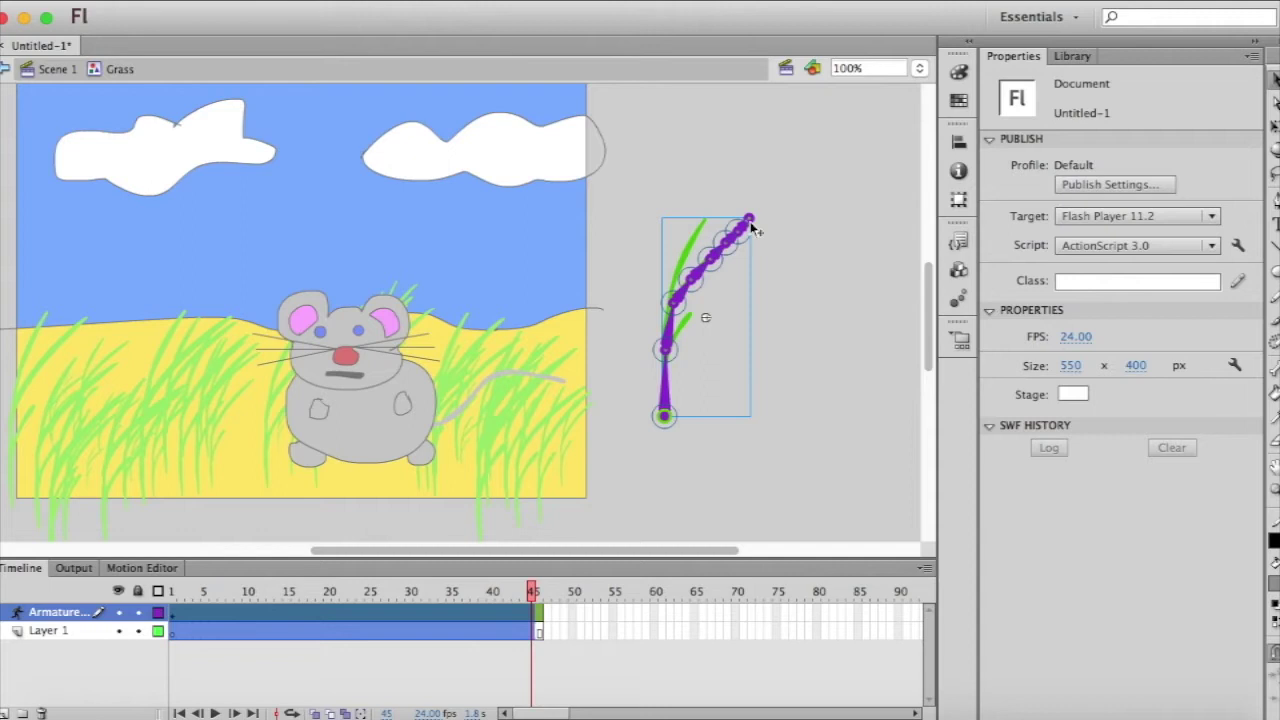
click(173, 612)
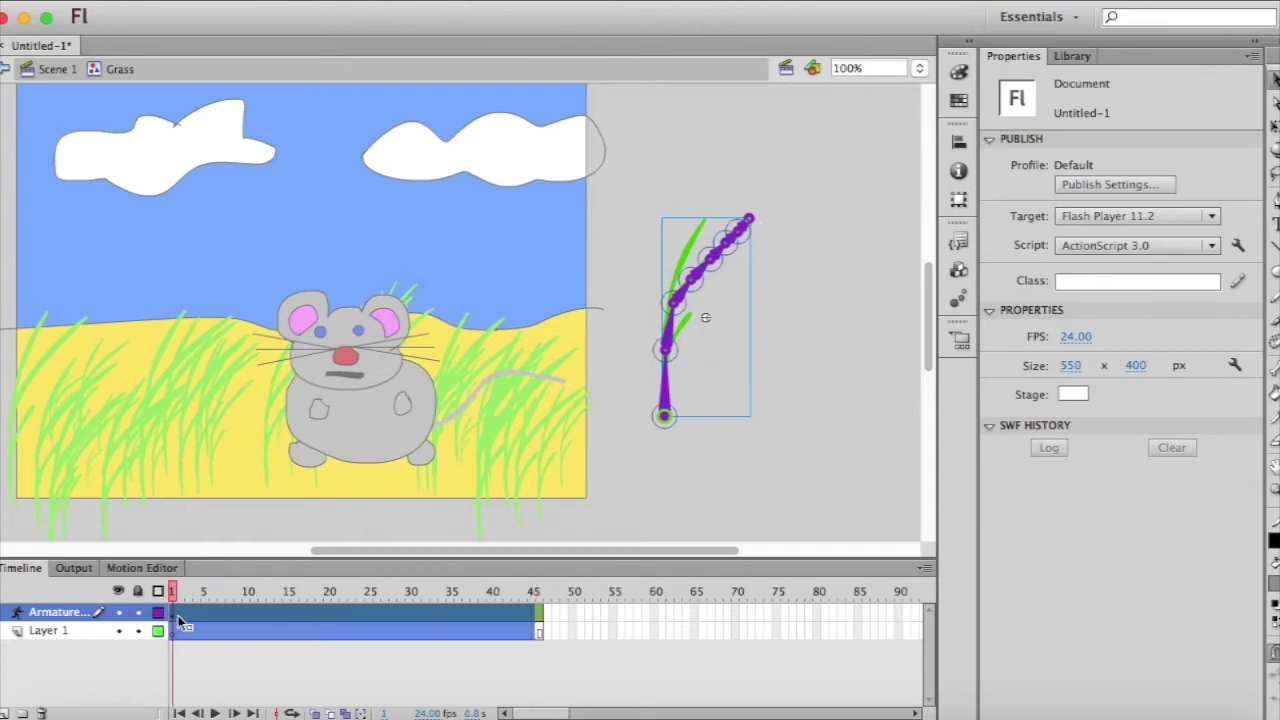
- Pose the blade bending at frame 6, then curled further at frame 14
click(189, 591)
drag(189, 591, 216, 591)
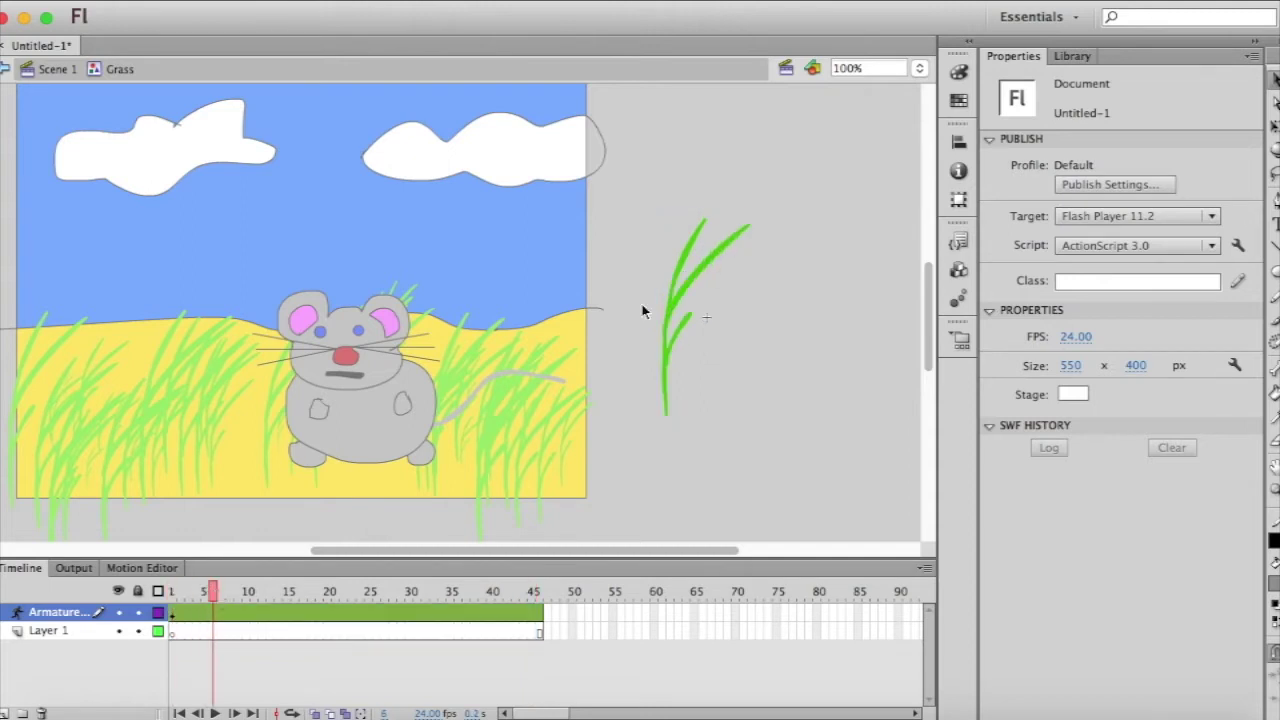
drag(716, 248, 780, 306)
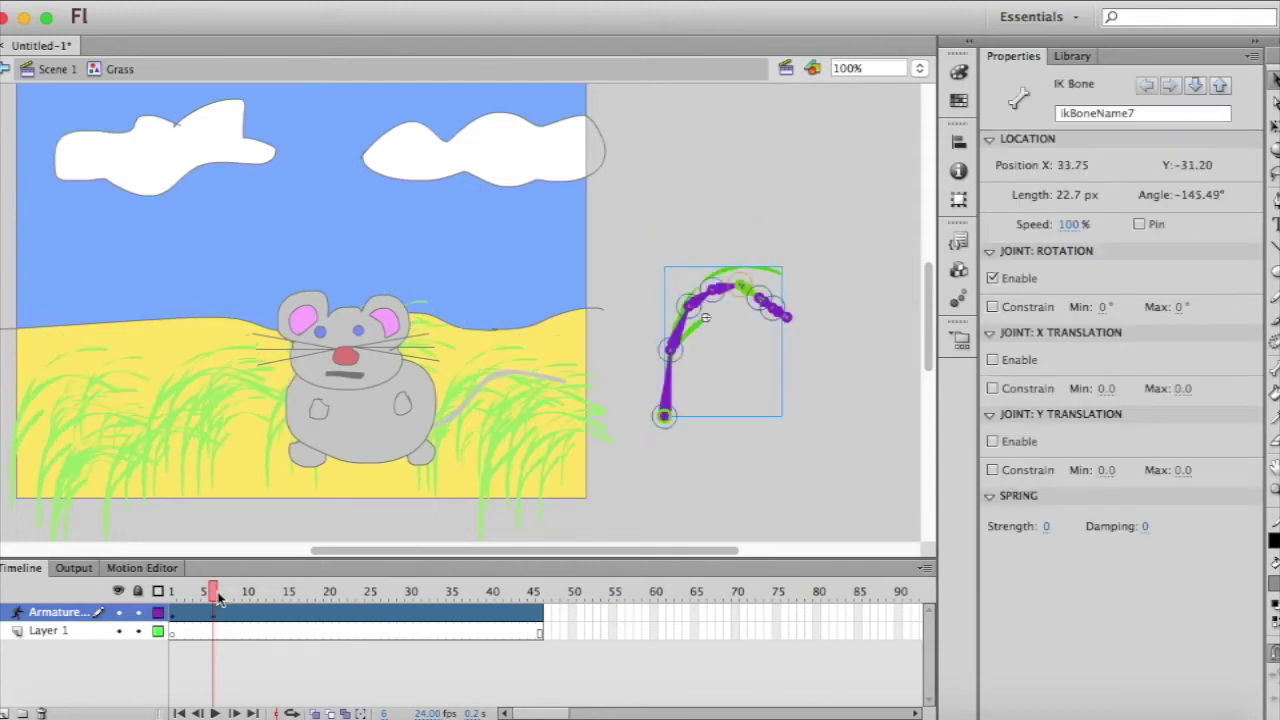
drag(219, 597, 280, 597)
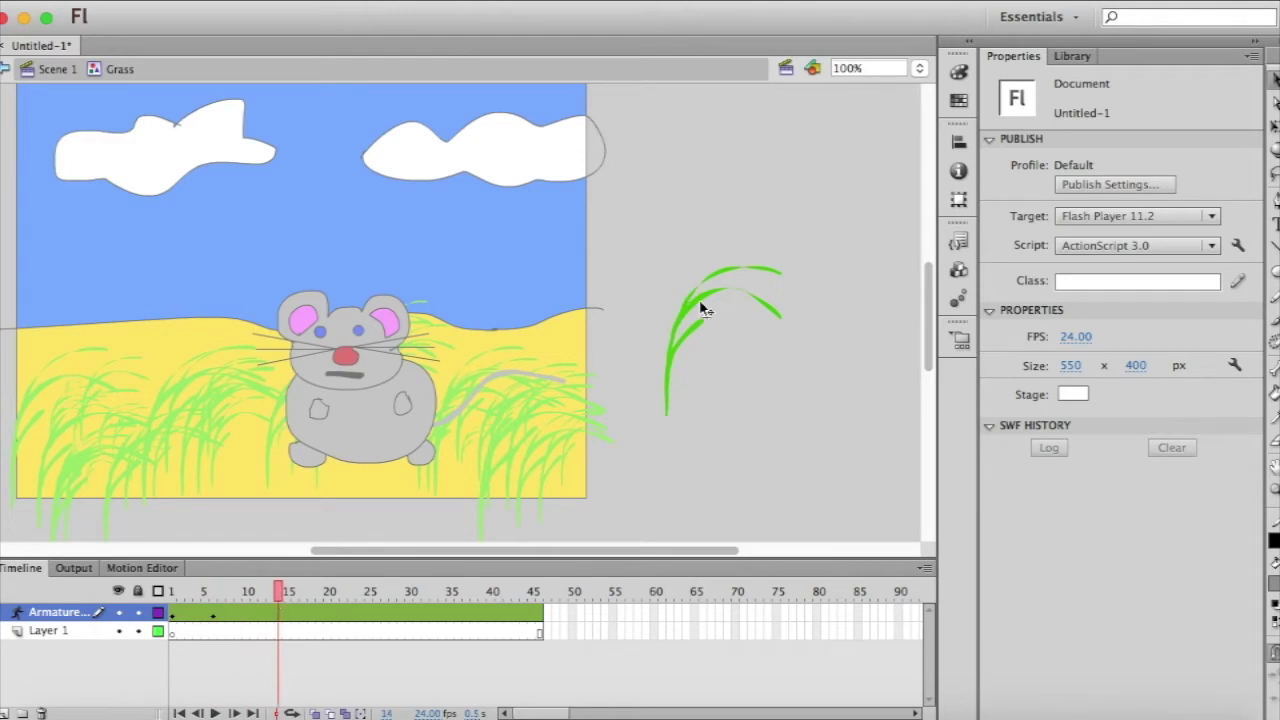
click(703, 309)
drag(794, 323, 738, 384)
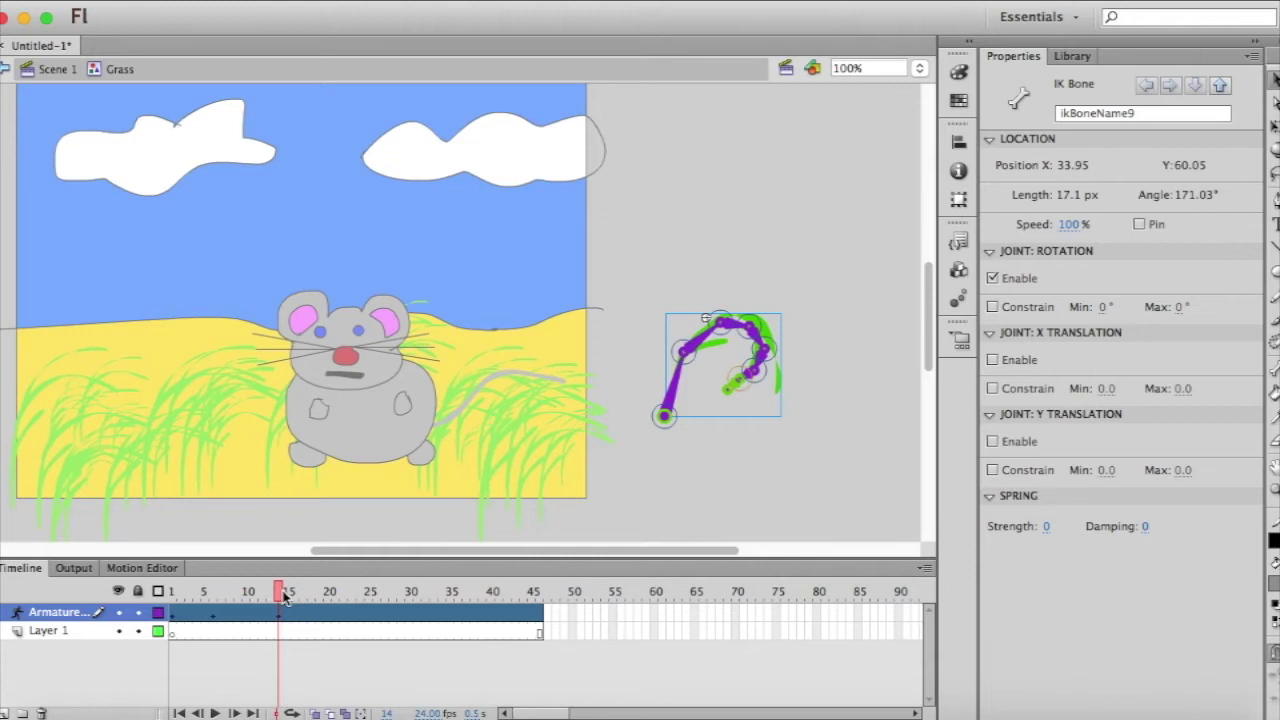
- Straighten the blade at frame 23, bend it over at frame 33, then rewind to frame 1
drag(285, 595, 352, 598)
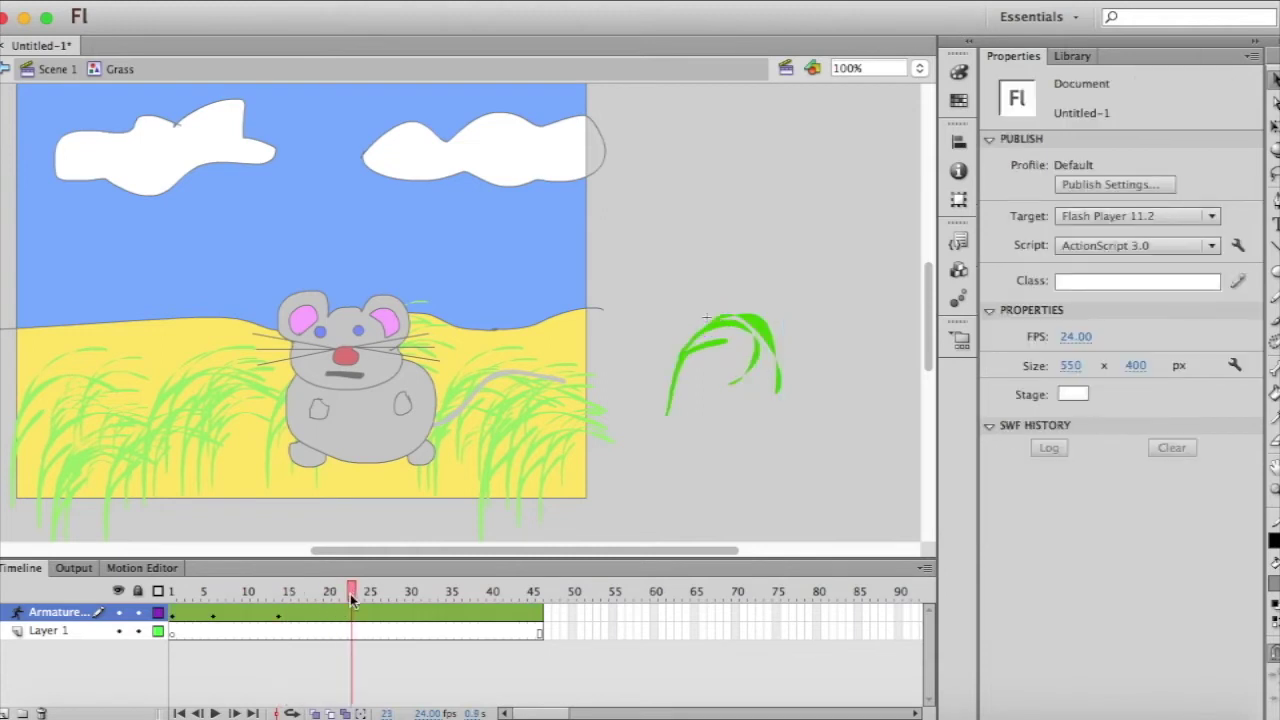
click(765, 336)
drag(752, 385, 615, 377)
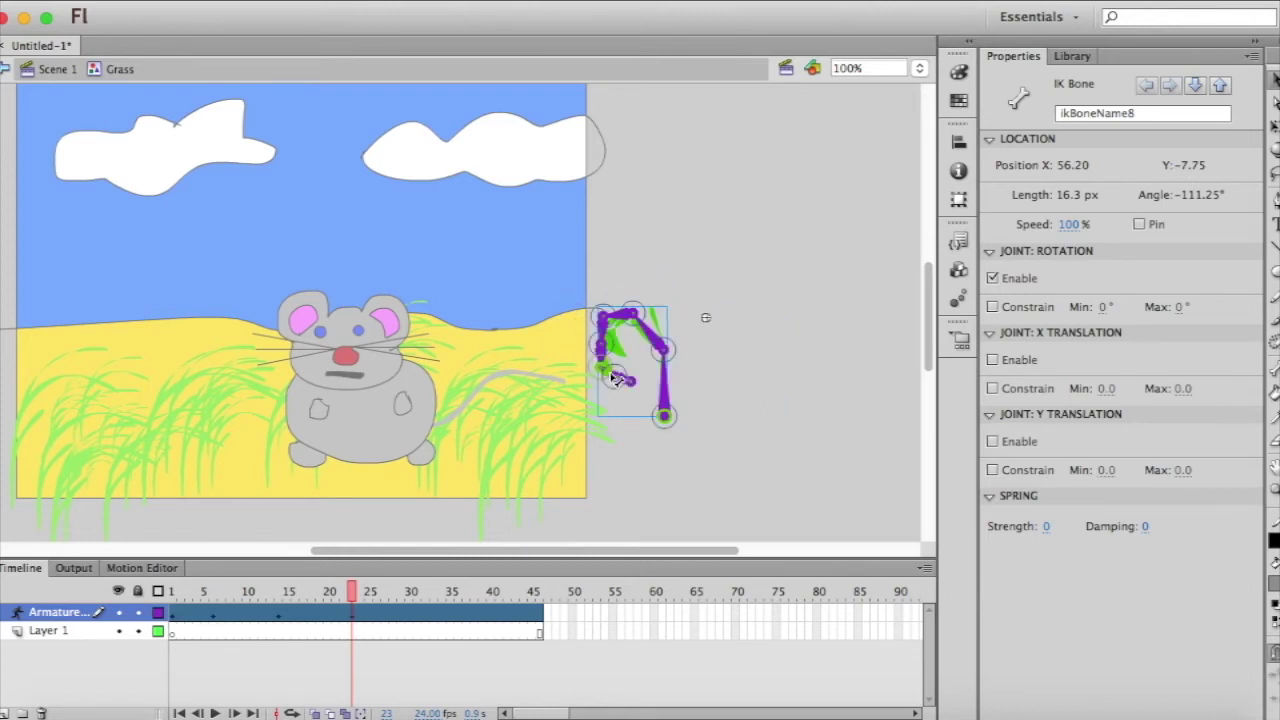
click(434, 620)
click(603, 402)
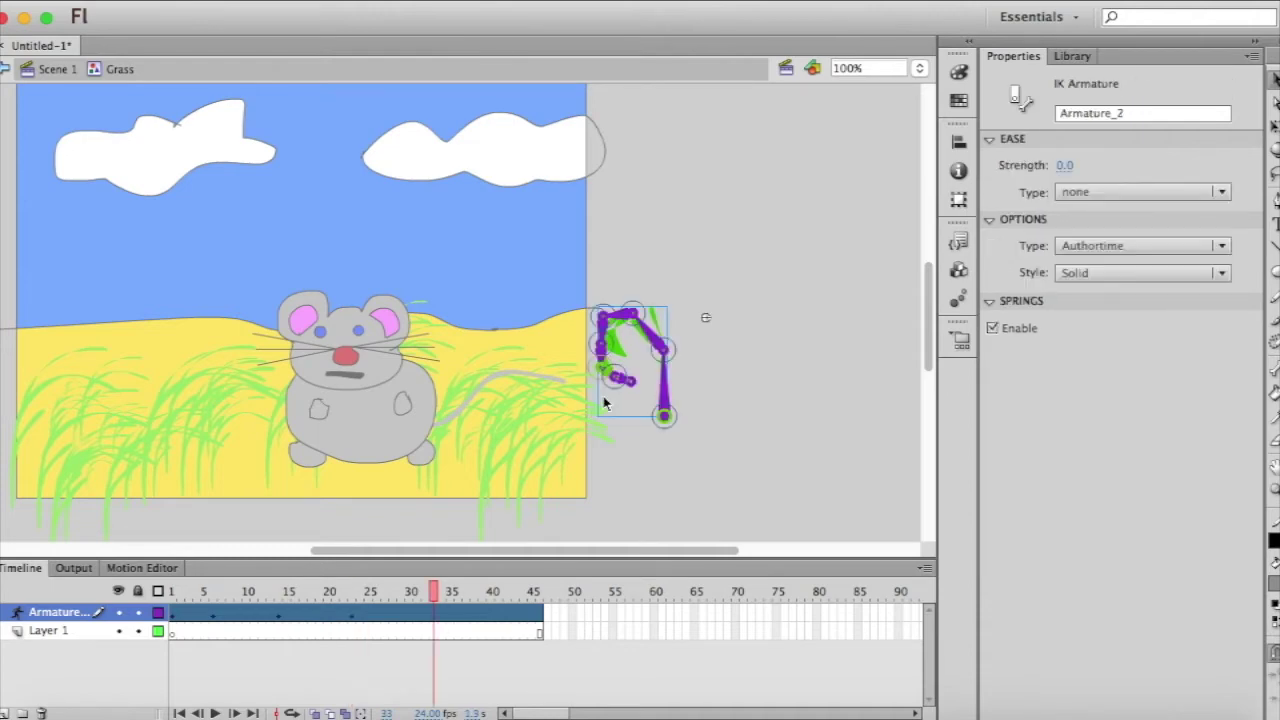
click(592, 378)
drag(586, 376, 800, 375)
click(507, 612)
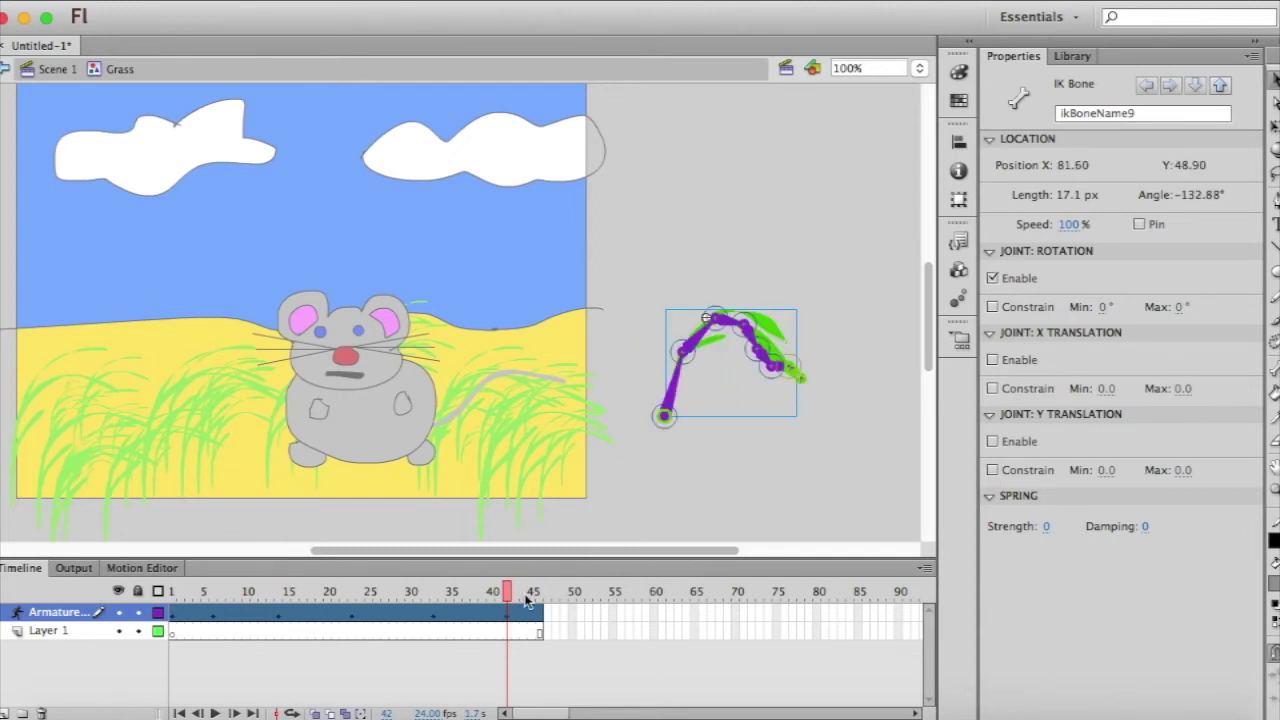
drag(509, 592, 147, 596)
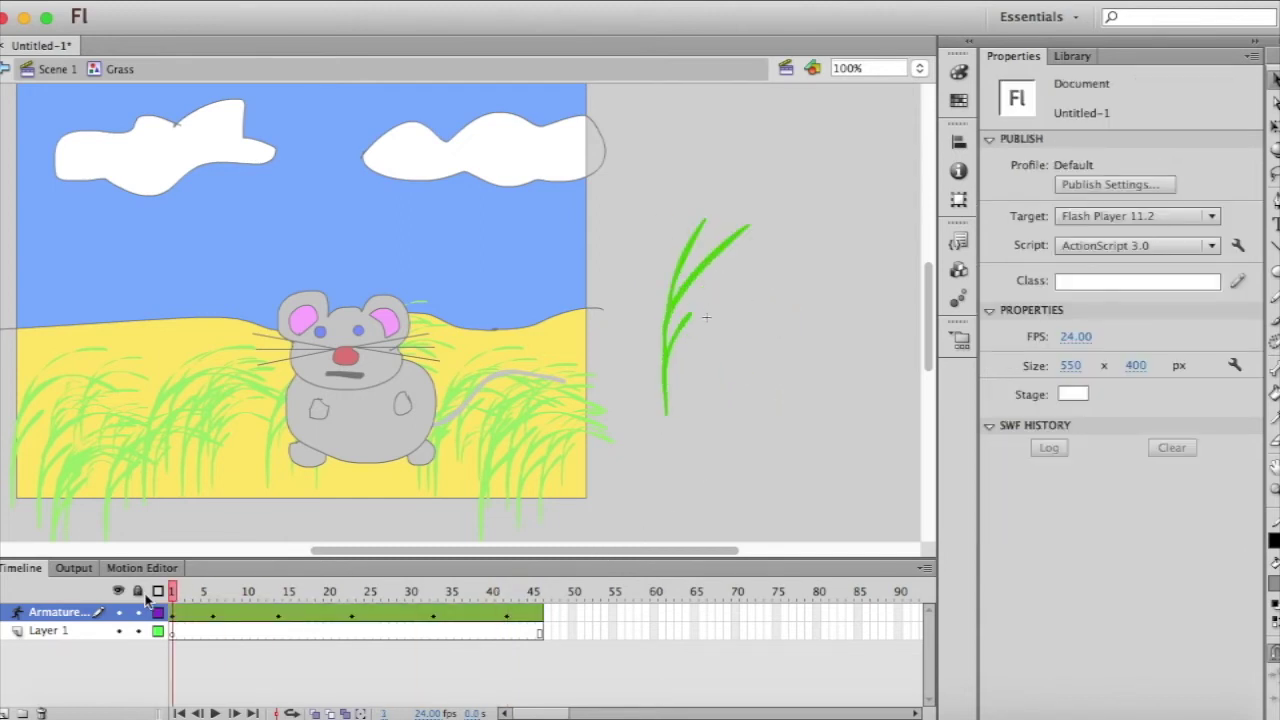
- Play the blade's sway, then in Scene 1 play, rewind and replay the swaying grass
key(Return)
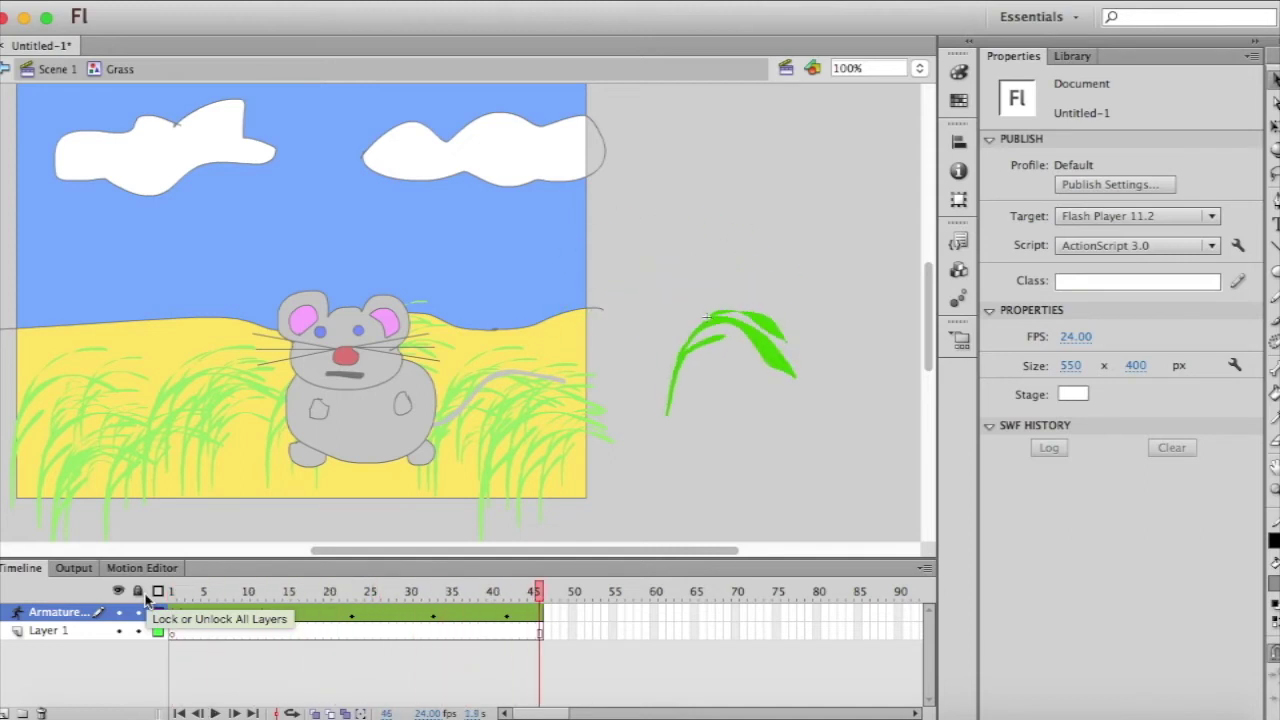
click(38, 70)
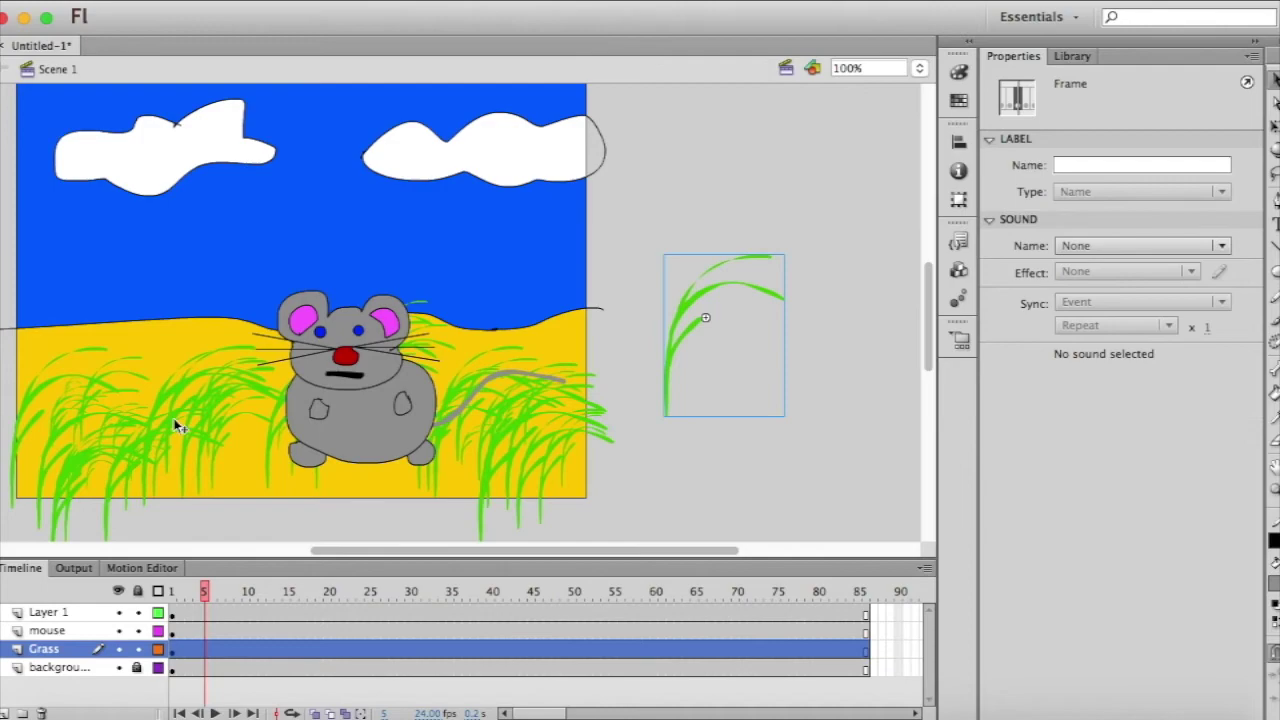
key(Return)
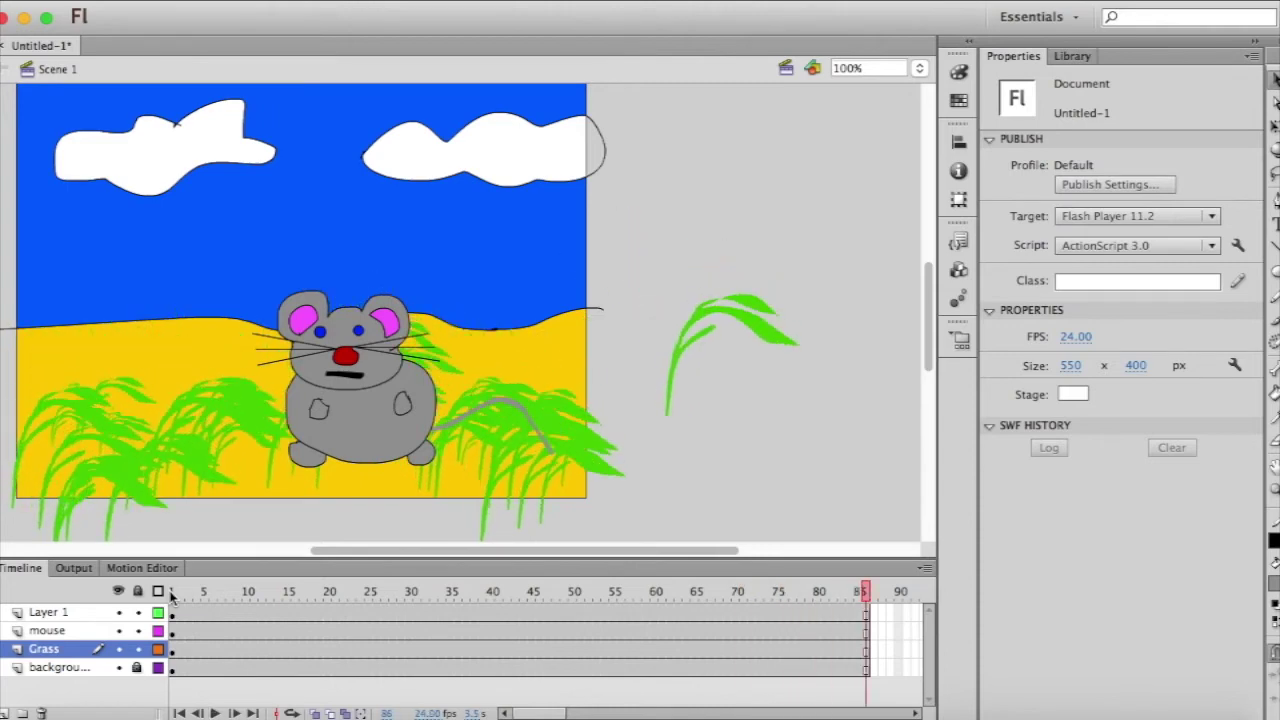
click(172, 593)
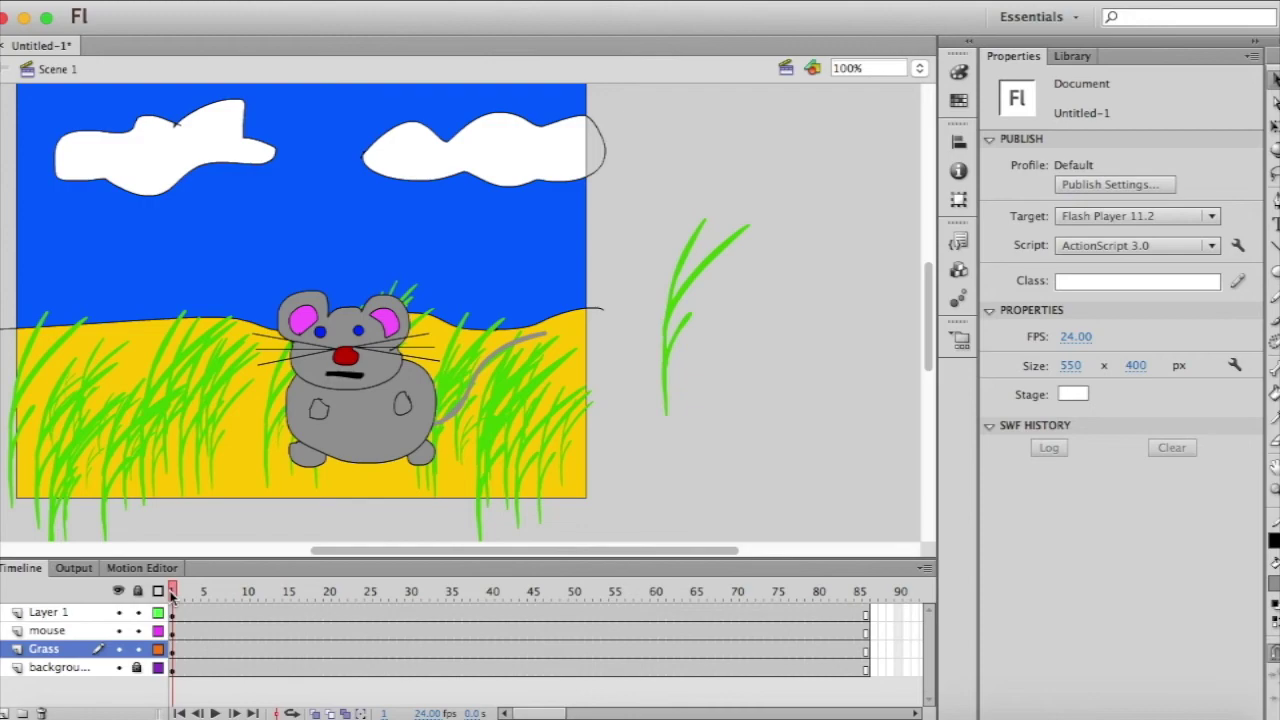
key(Return)
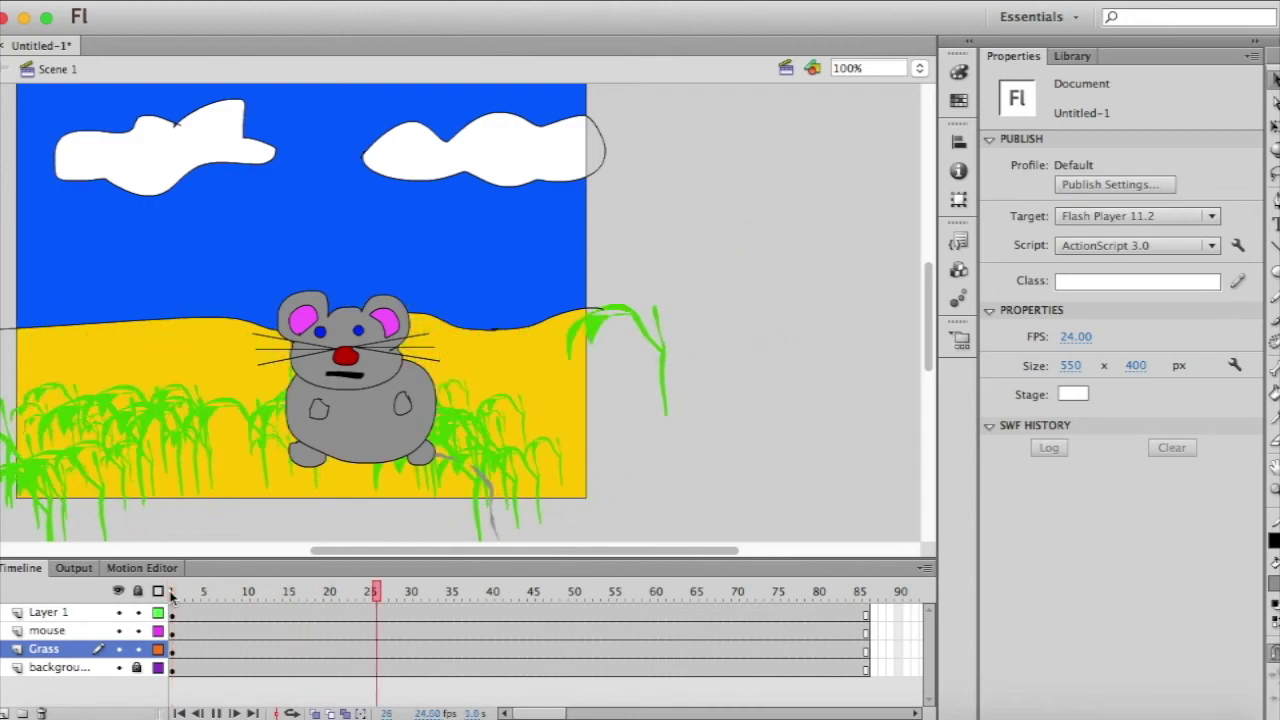